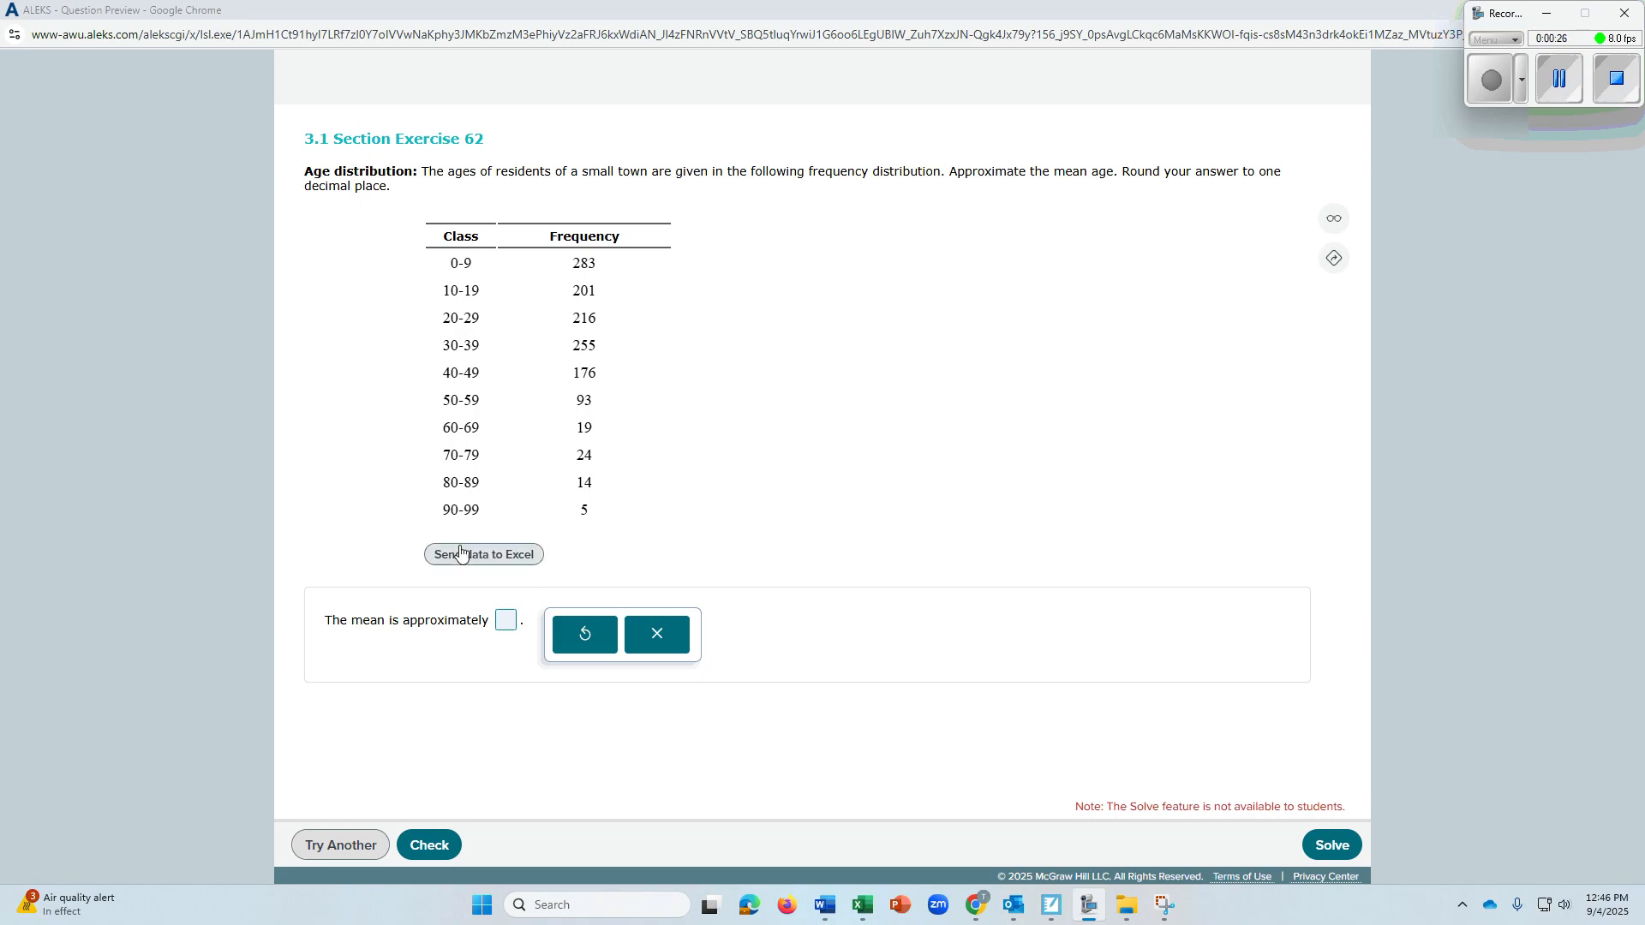
# Send the age distribution data to Excel and open the downloaded file in a maximized window
pyautogui.click(505, 555)
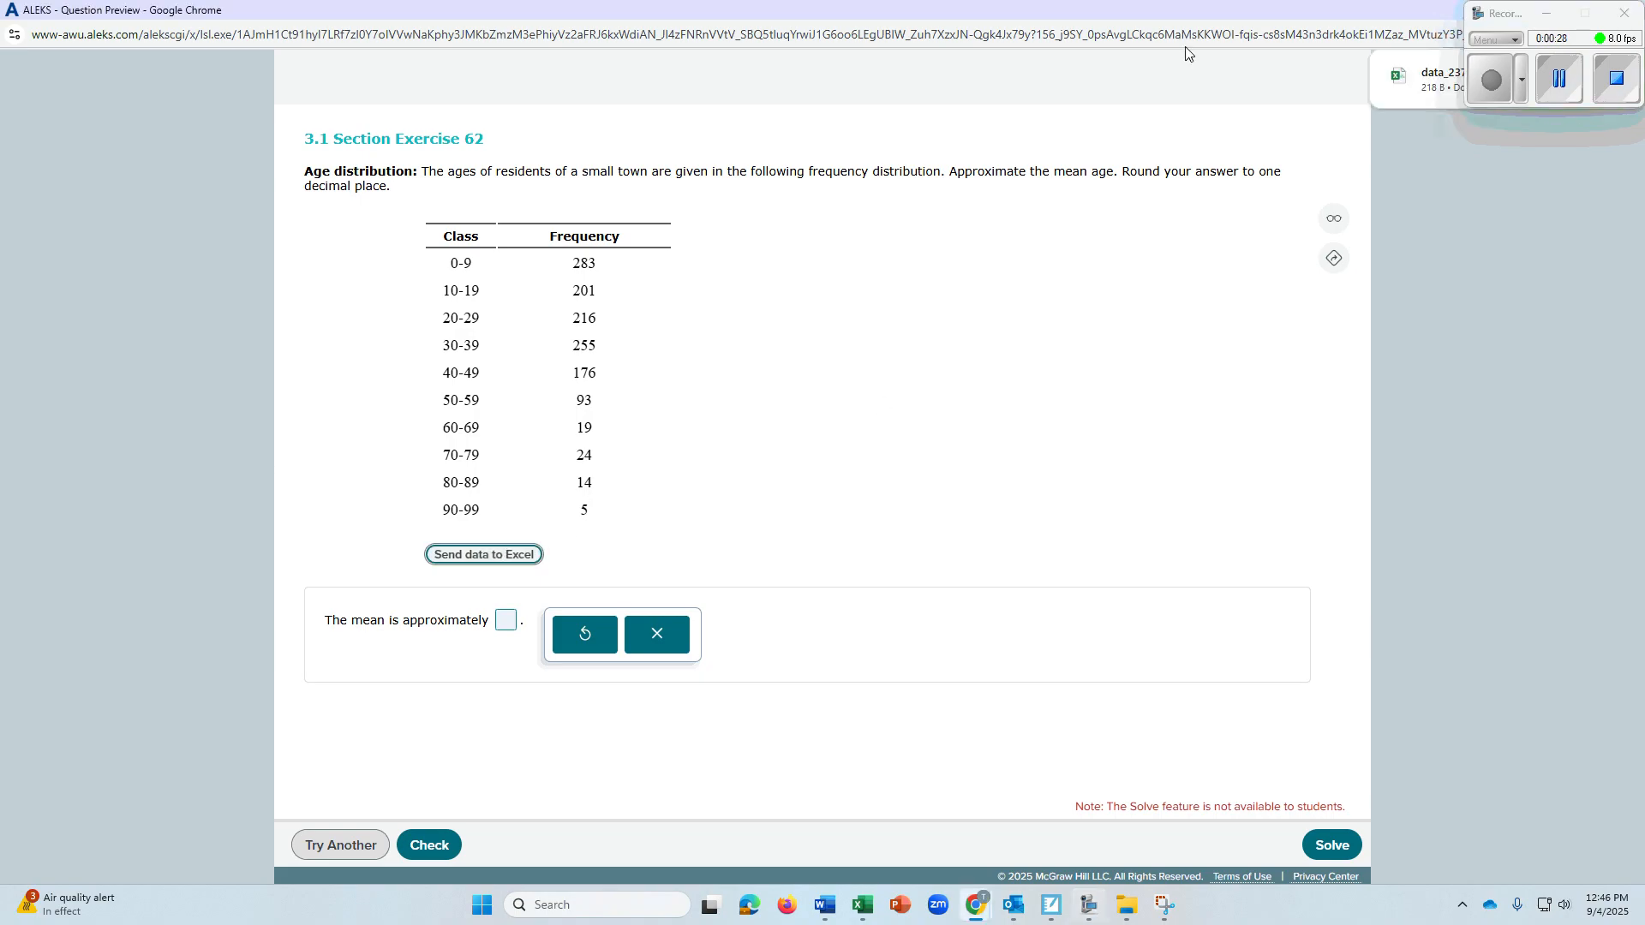
pyautogui.click(1420, 75)
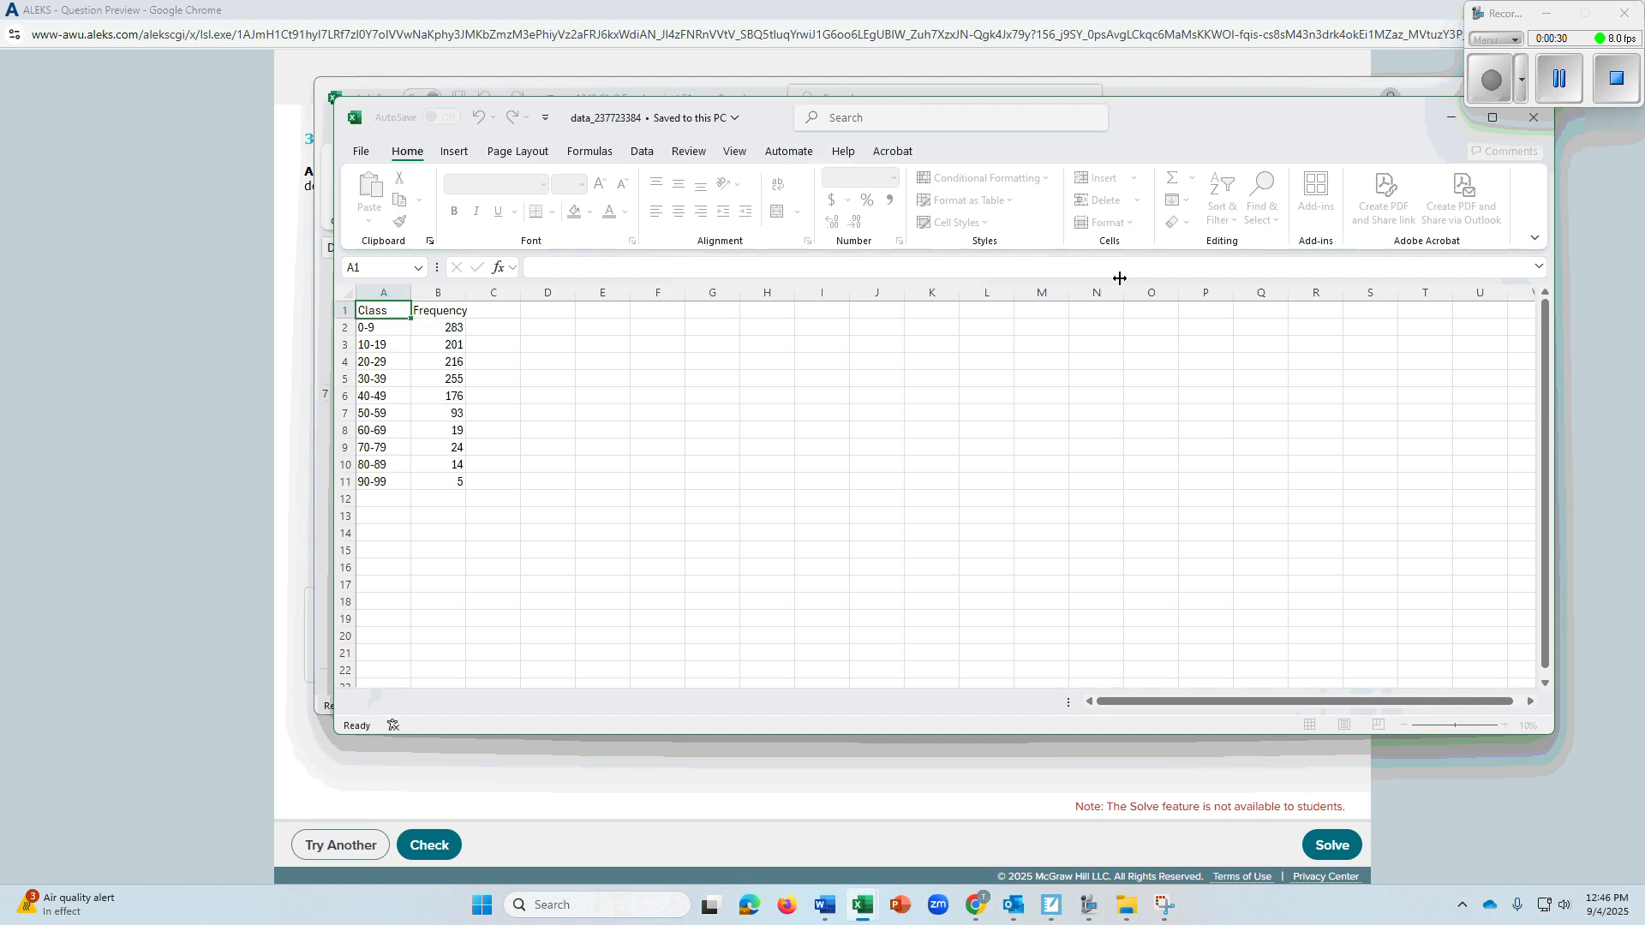
pyautogui.click(1492, 118)
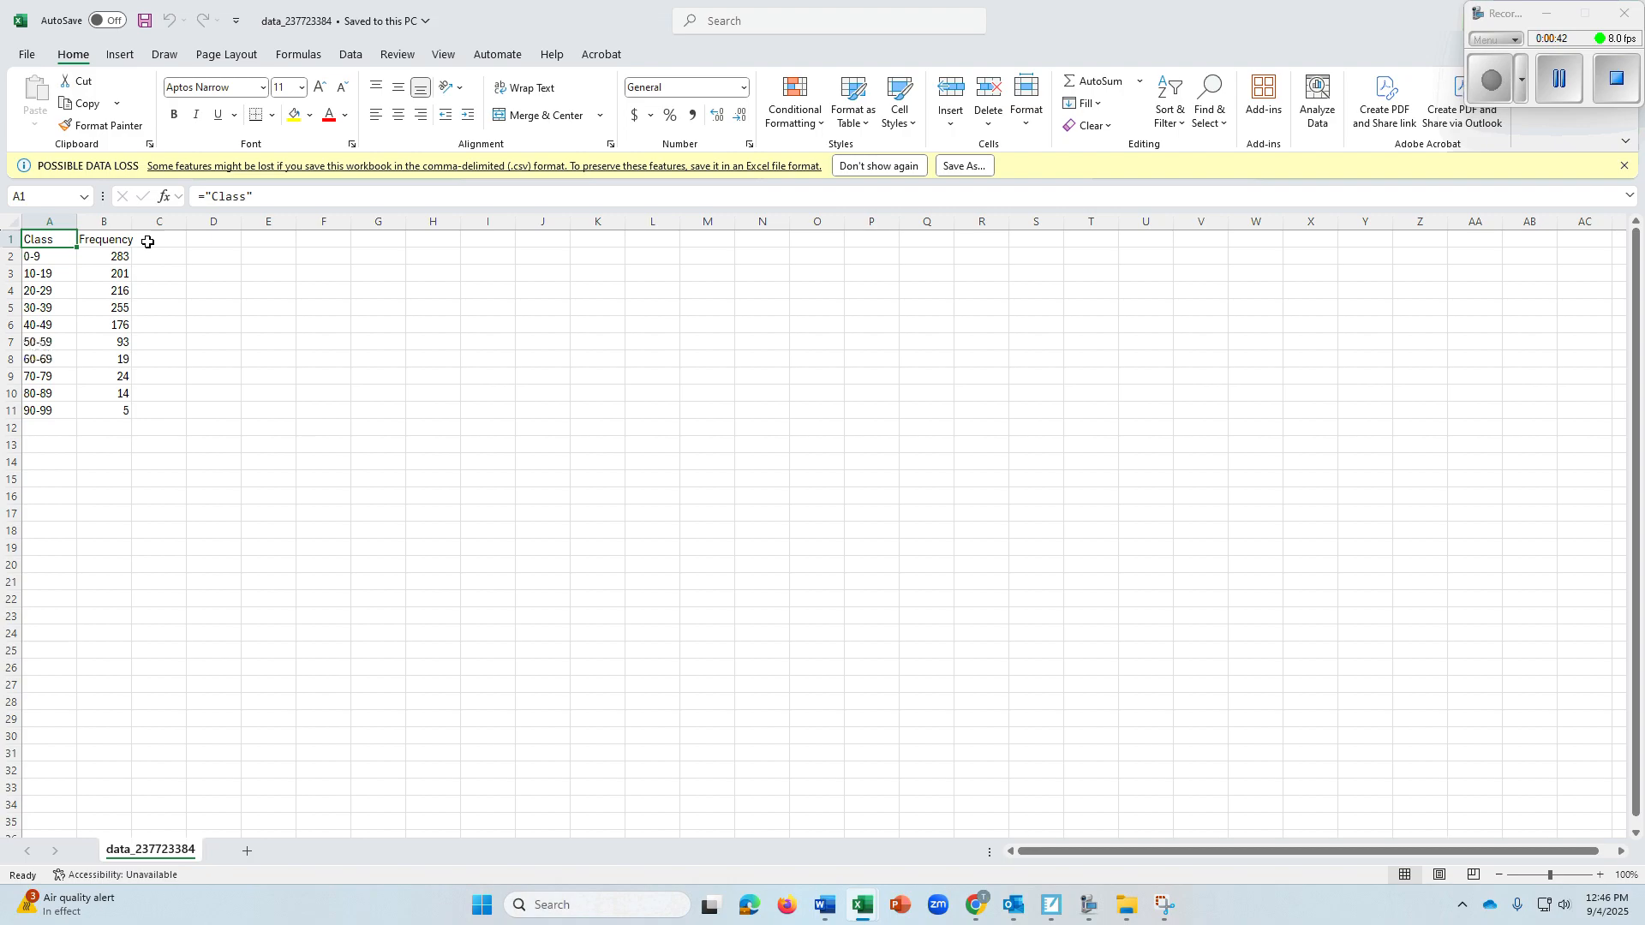
pyautogui.click(56, 257)
pyautogui.click(57, 274)
pyautogui.click(53, 308)
pyautogui.click(53, 358)
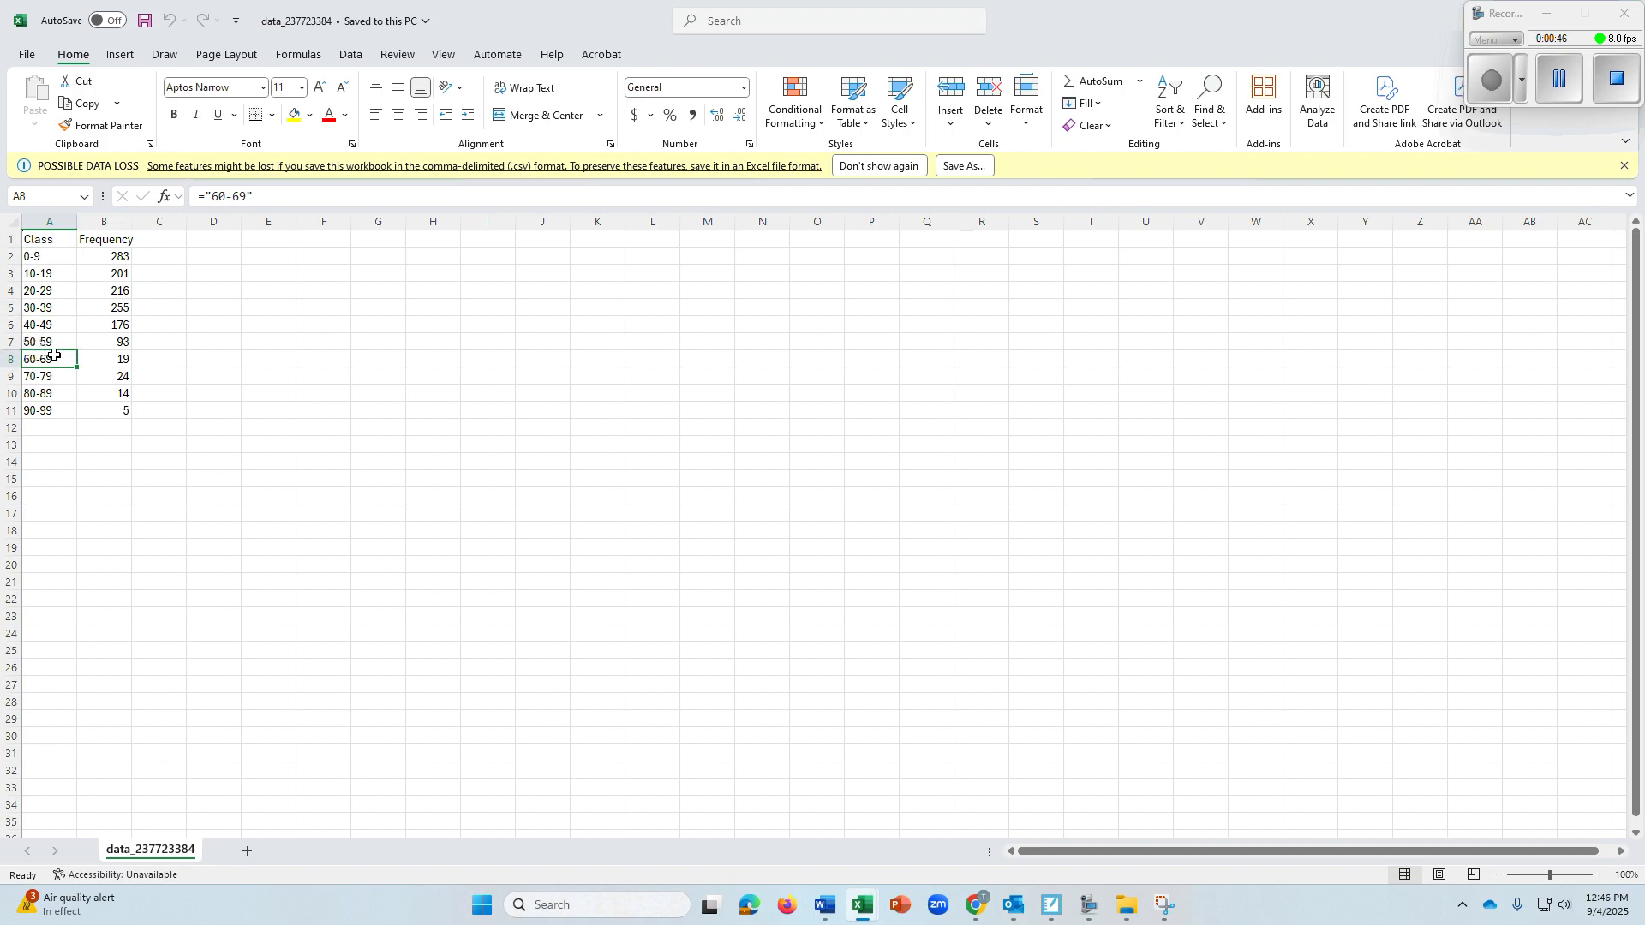
pyautogui.click(50, 276)
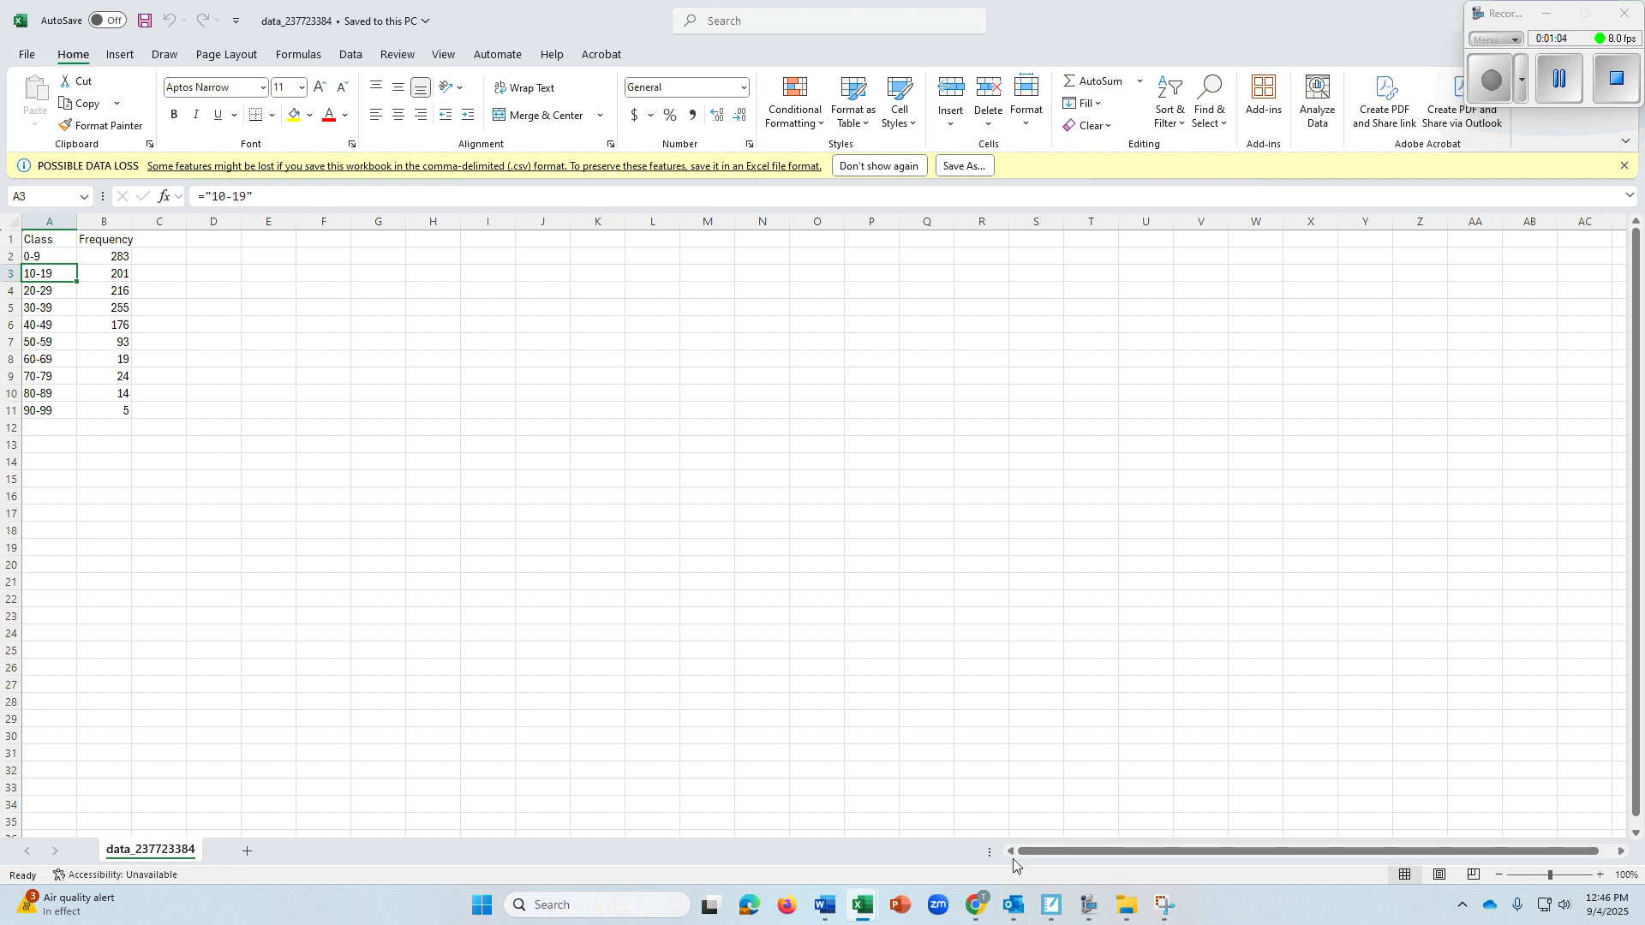
# Switch to the ALEKS question window to reread the exercise, and return to the Excel worksheet
pyautogui.moveTo(981, 904)
pyautogui.click(1147, 827)
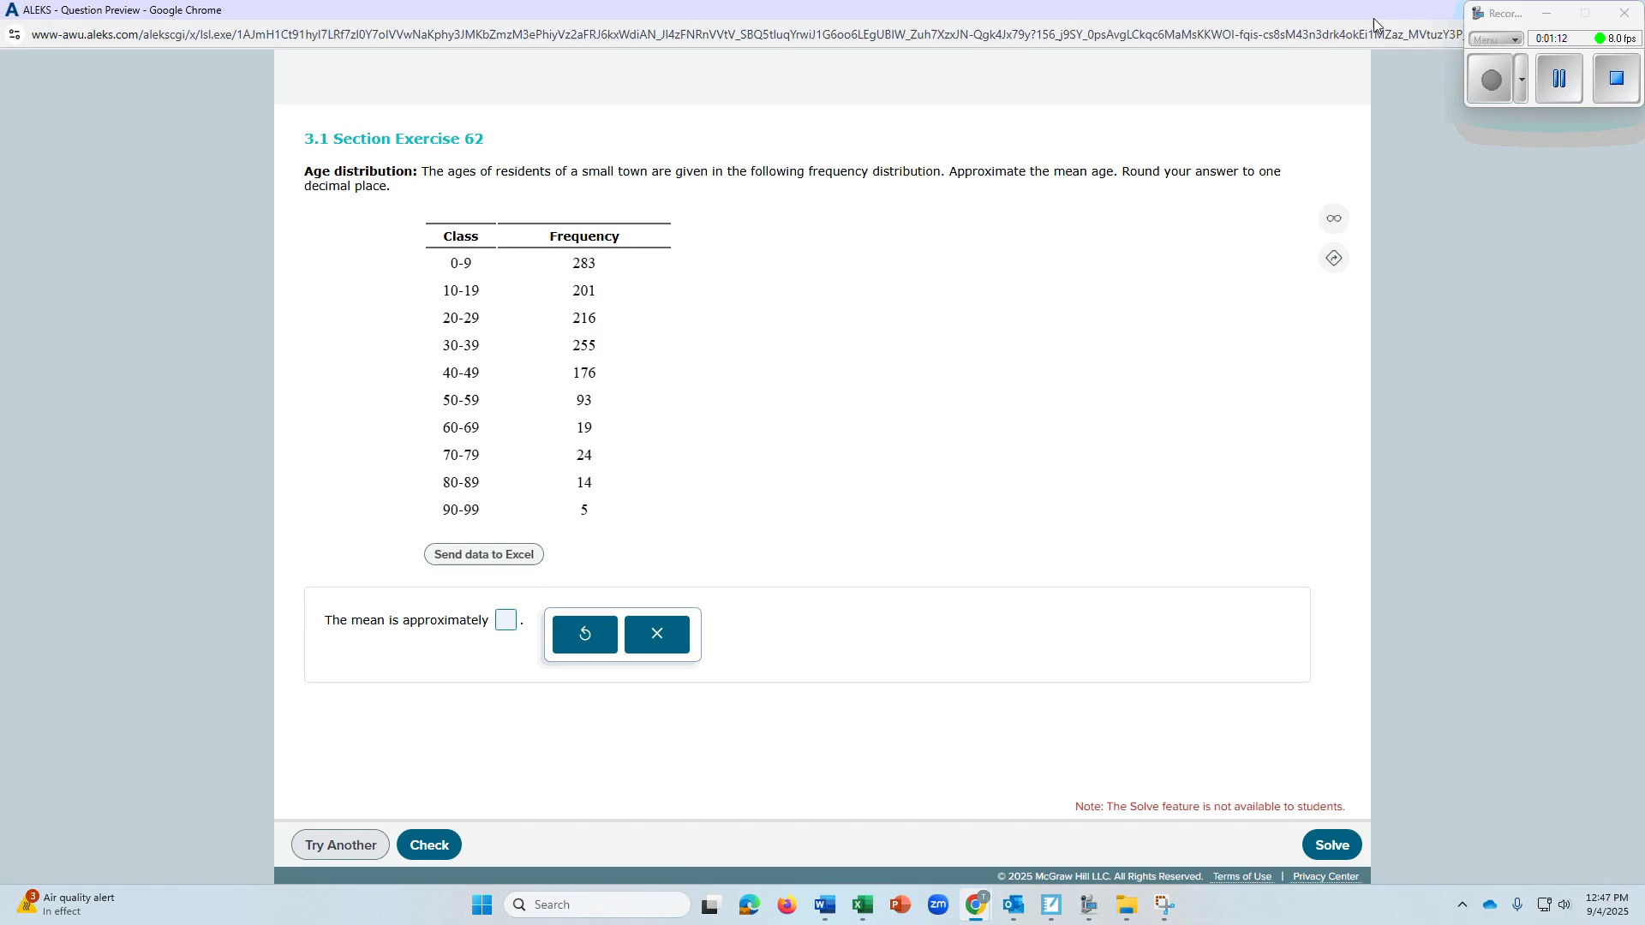
pyautogui.moveTo(1370, 14); pyautogui.dragTo(1093, 113)
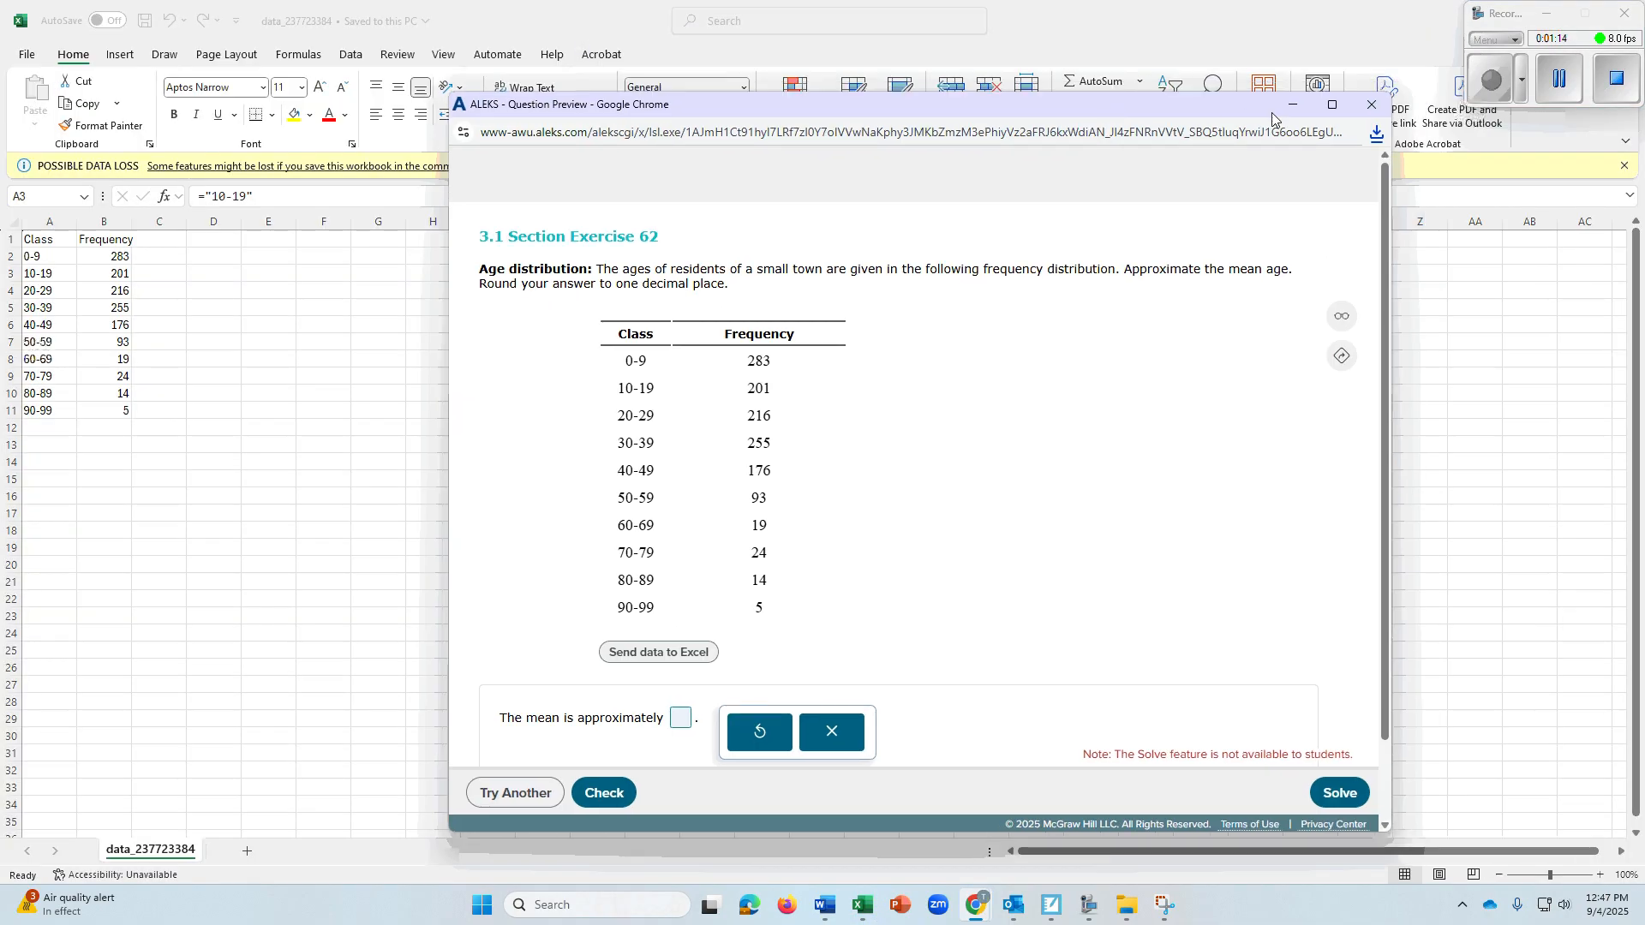
pyautogui.click(1291, 107)
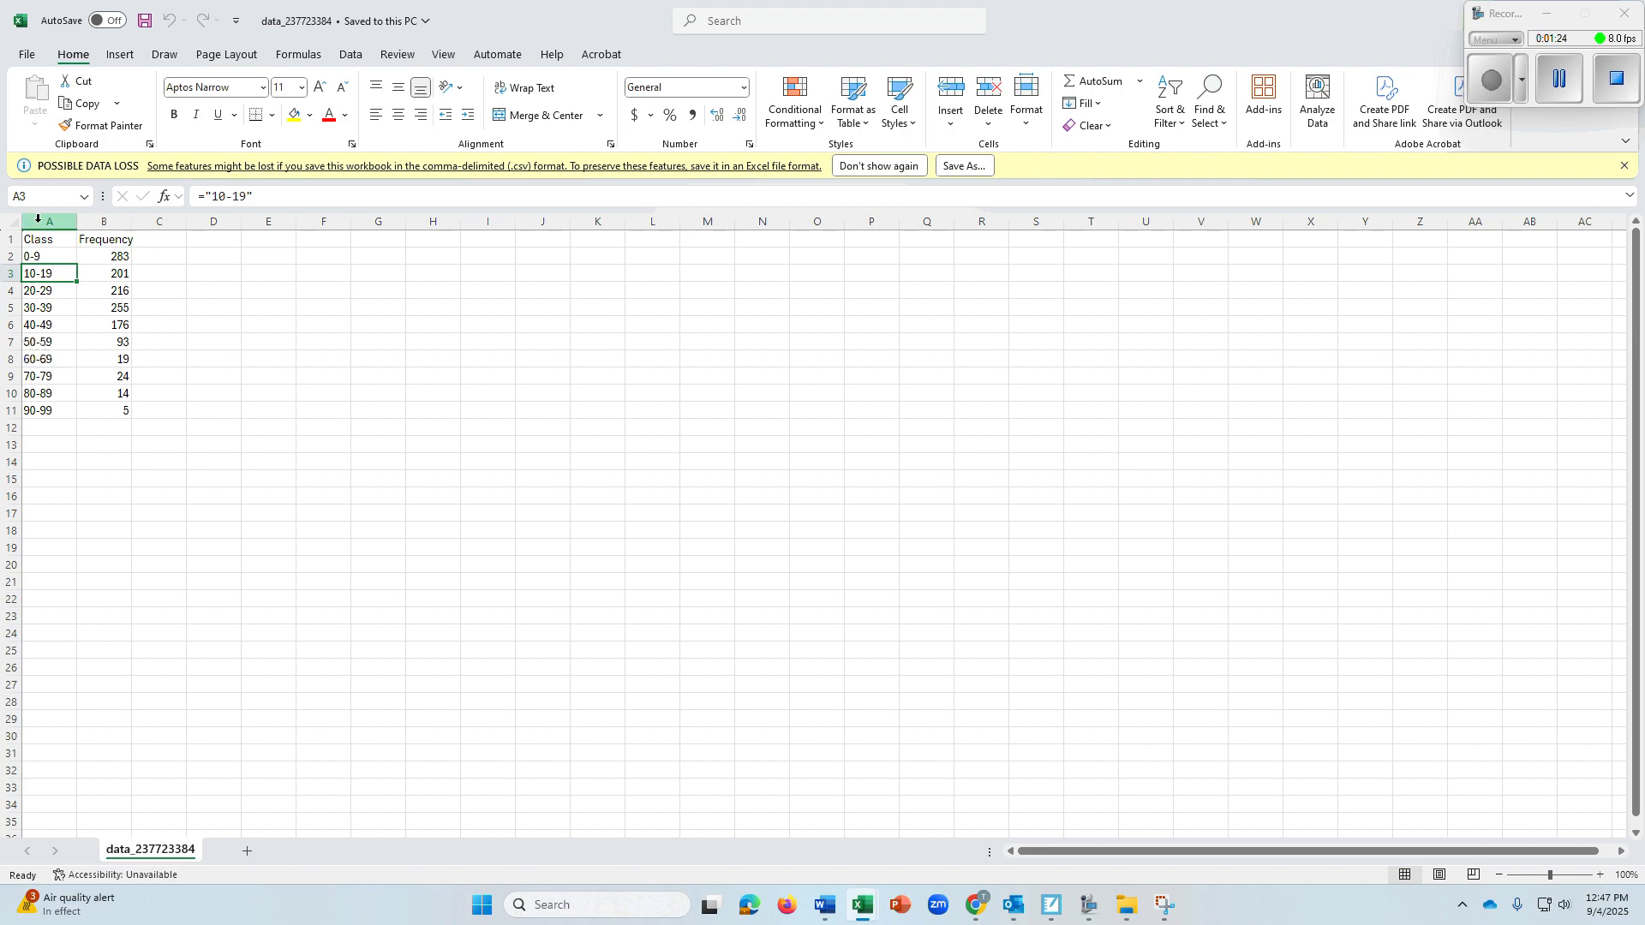
pyautogui.click(12, 273)
pyautogui.click(11, 290)
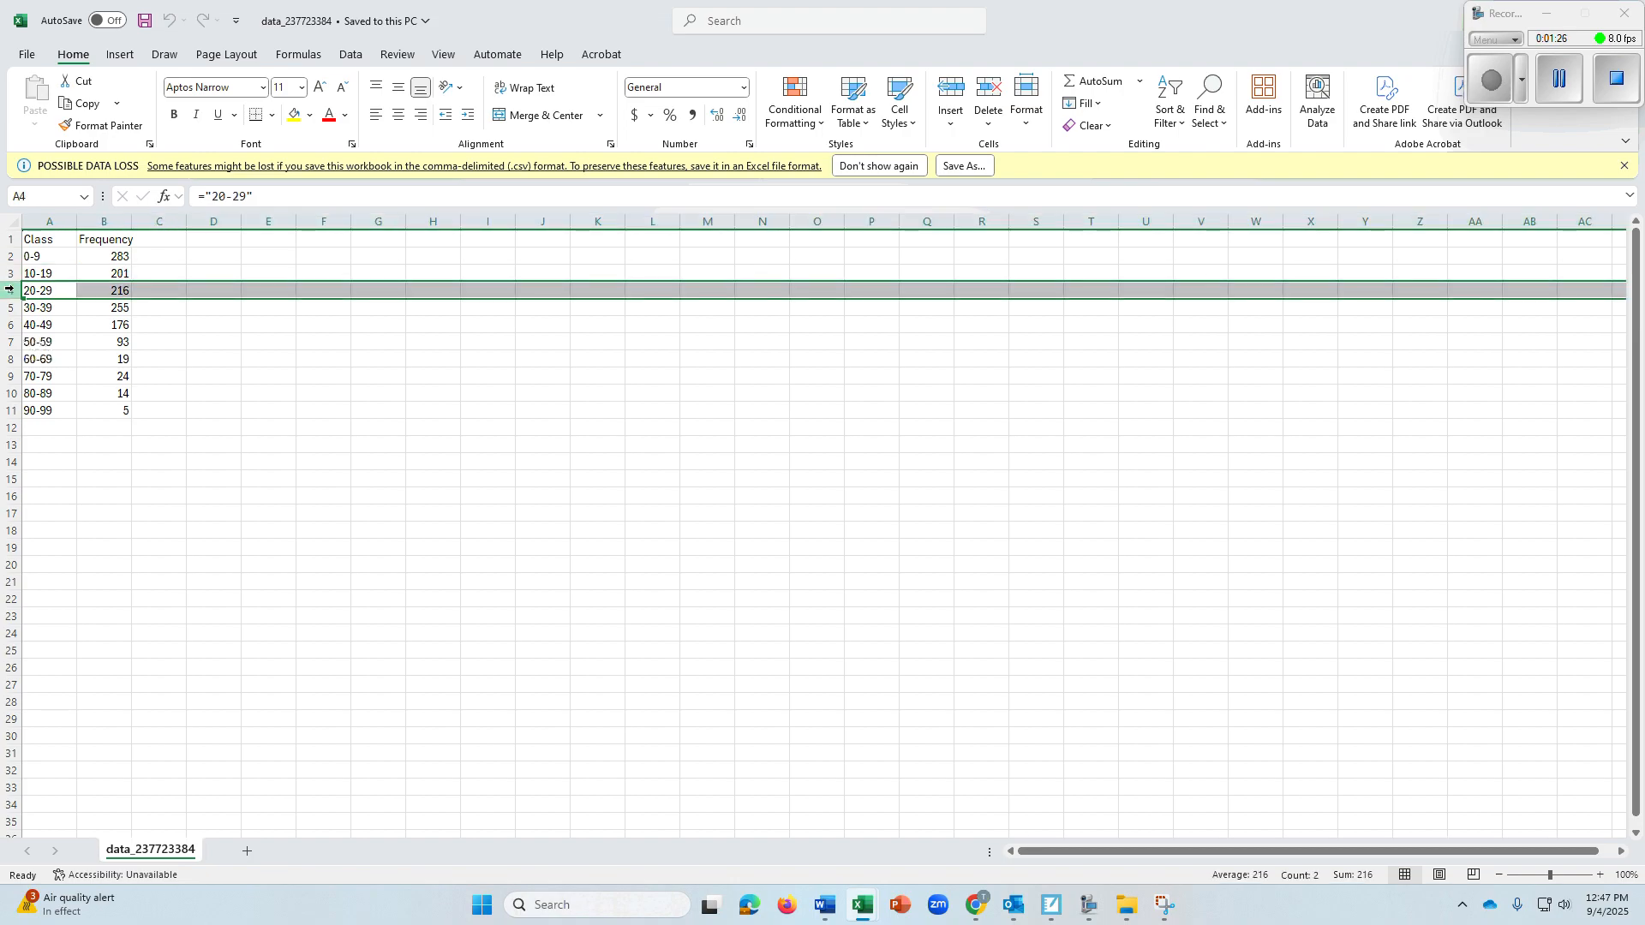
pyautogui.click(11, 274)
pyautogui.click(11, 307)
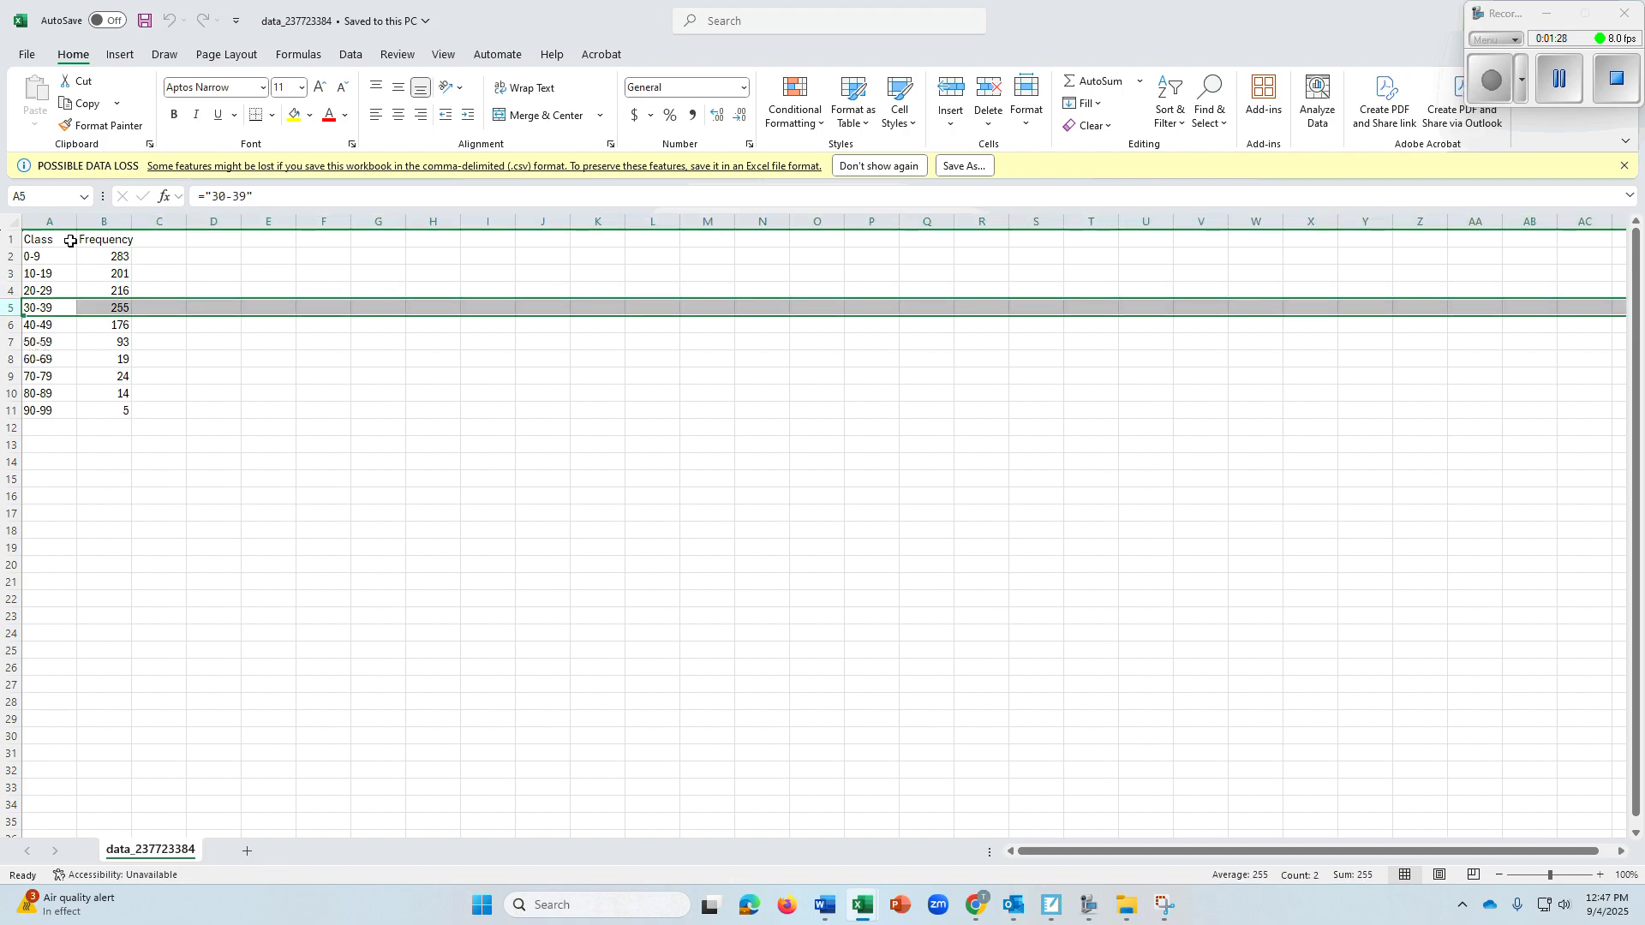
pyautogui.click(94, 218)
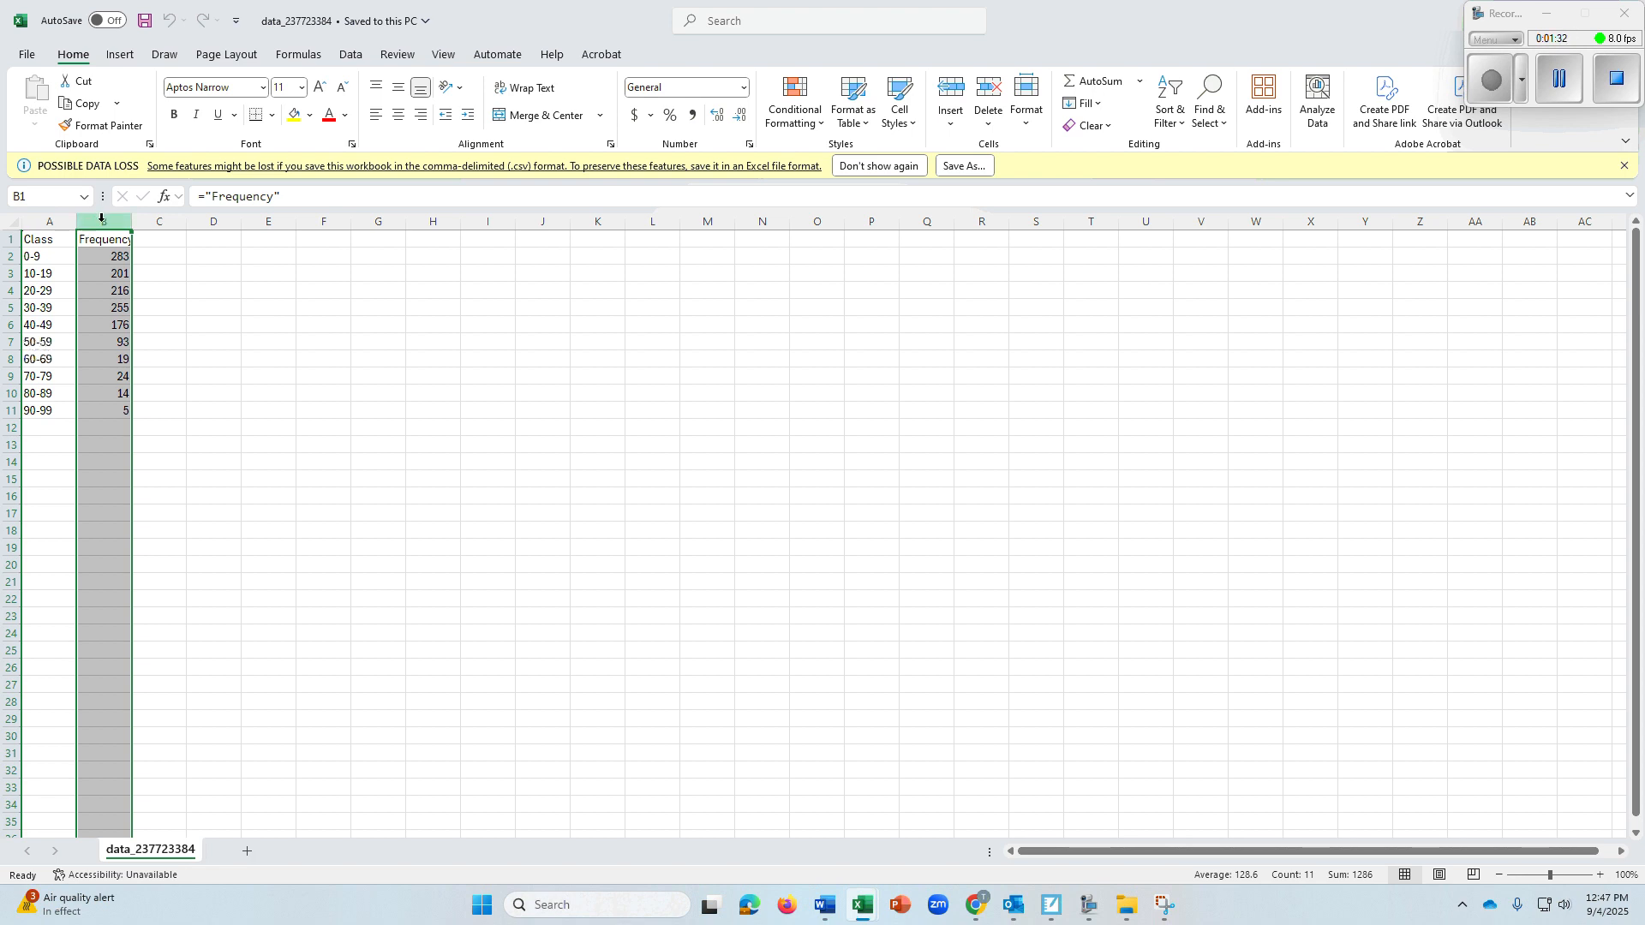
pyautogui.click(142, 220)
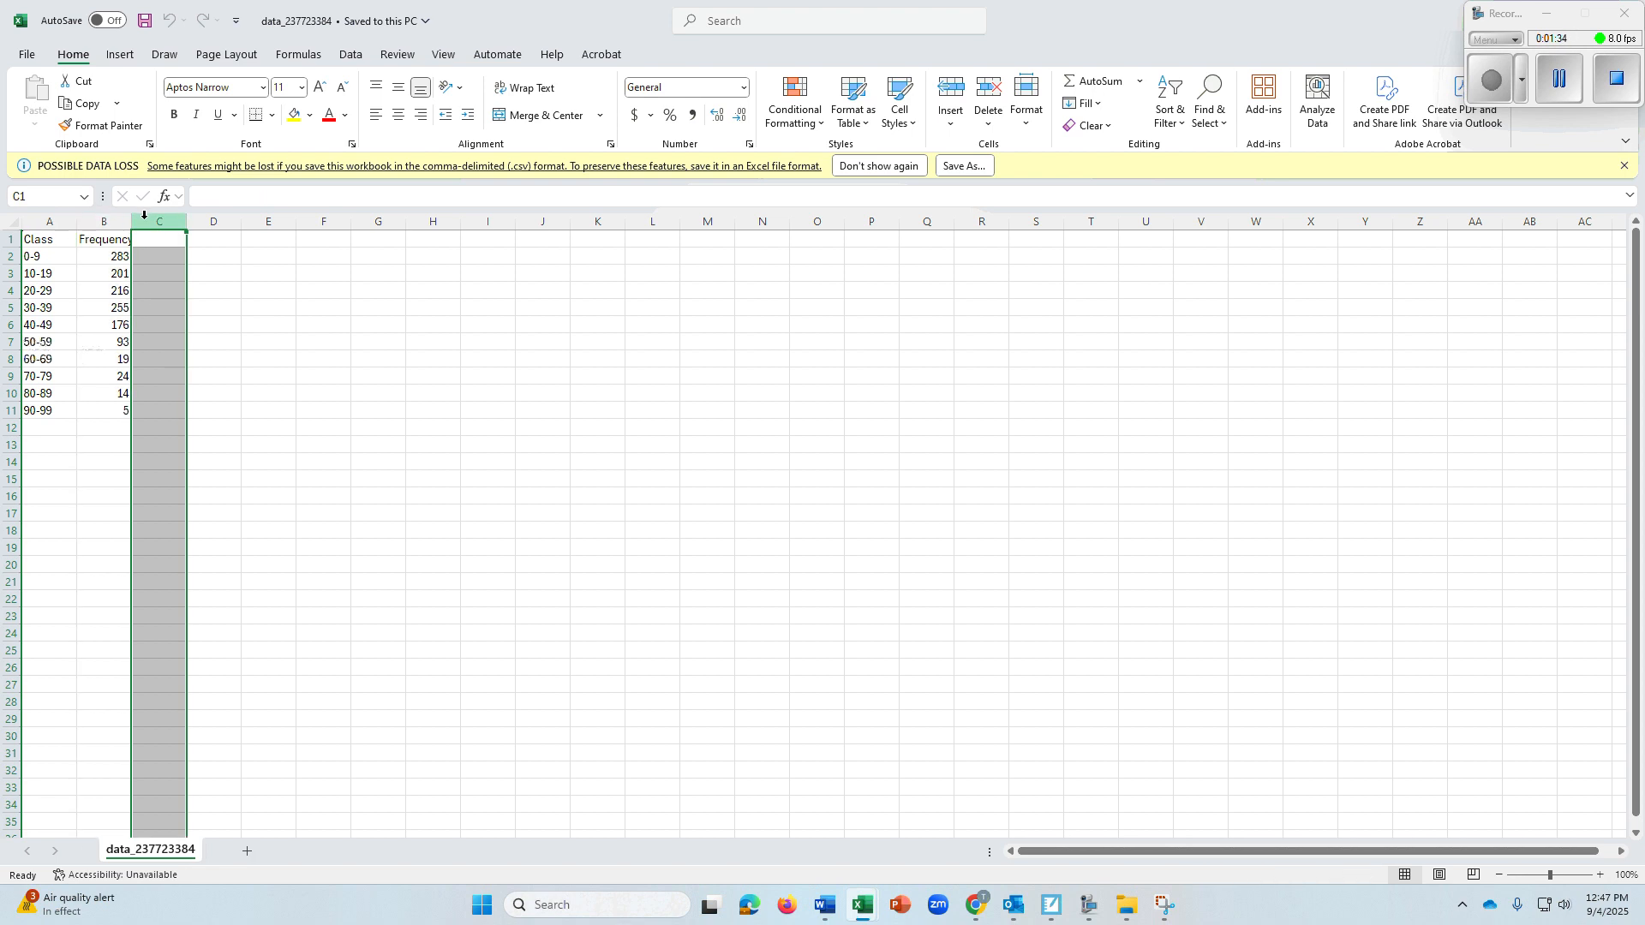
pyautogui.click(213, 220)
pyautogui.click(271, 220)
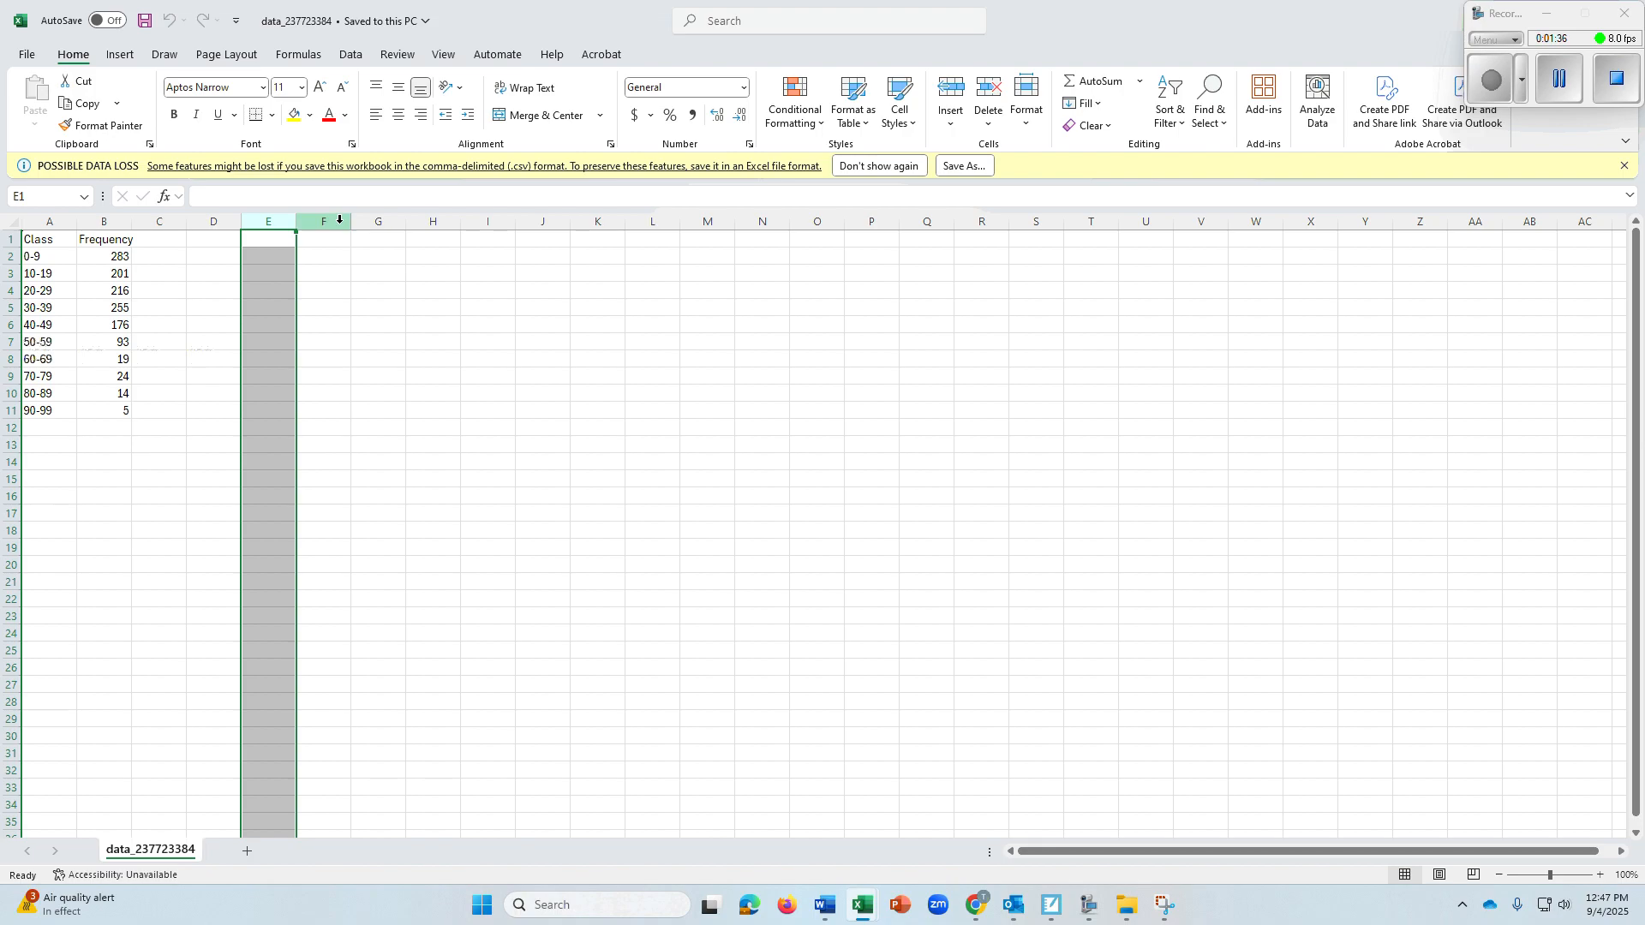
pyautogui.click(324, 221)
pyautogui.click(268, 221)
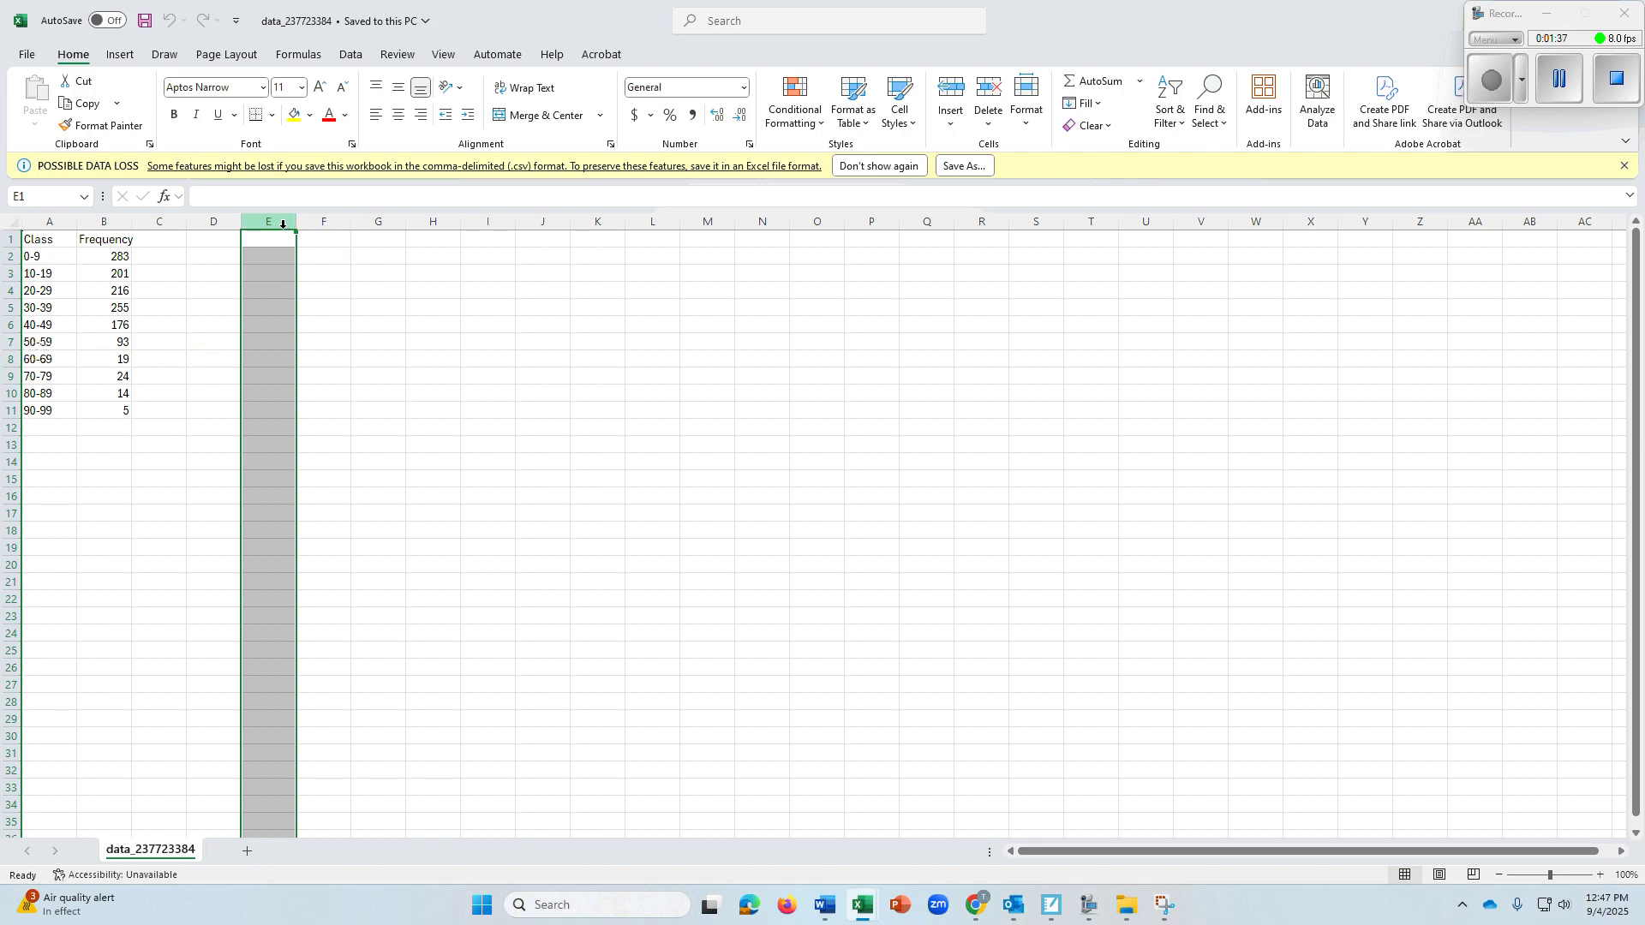
# Try inserting a blank column before the Class column, and delete it again
pyautogui.click(63, 220)
pyautogui.rightClick(63, 220)
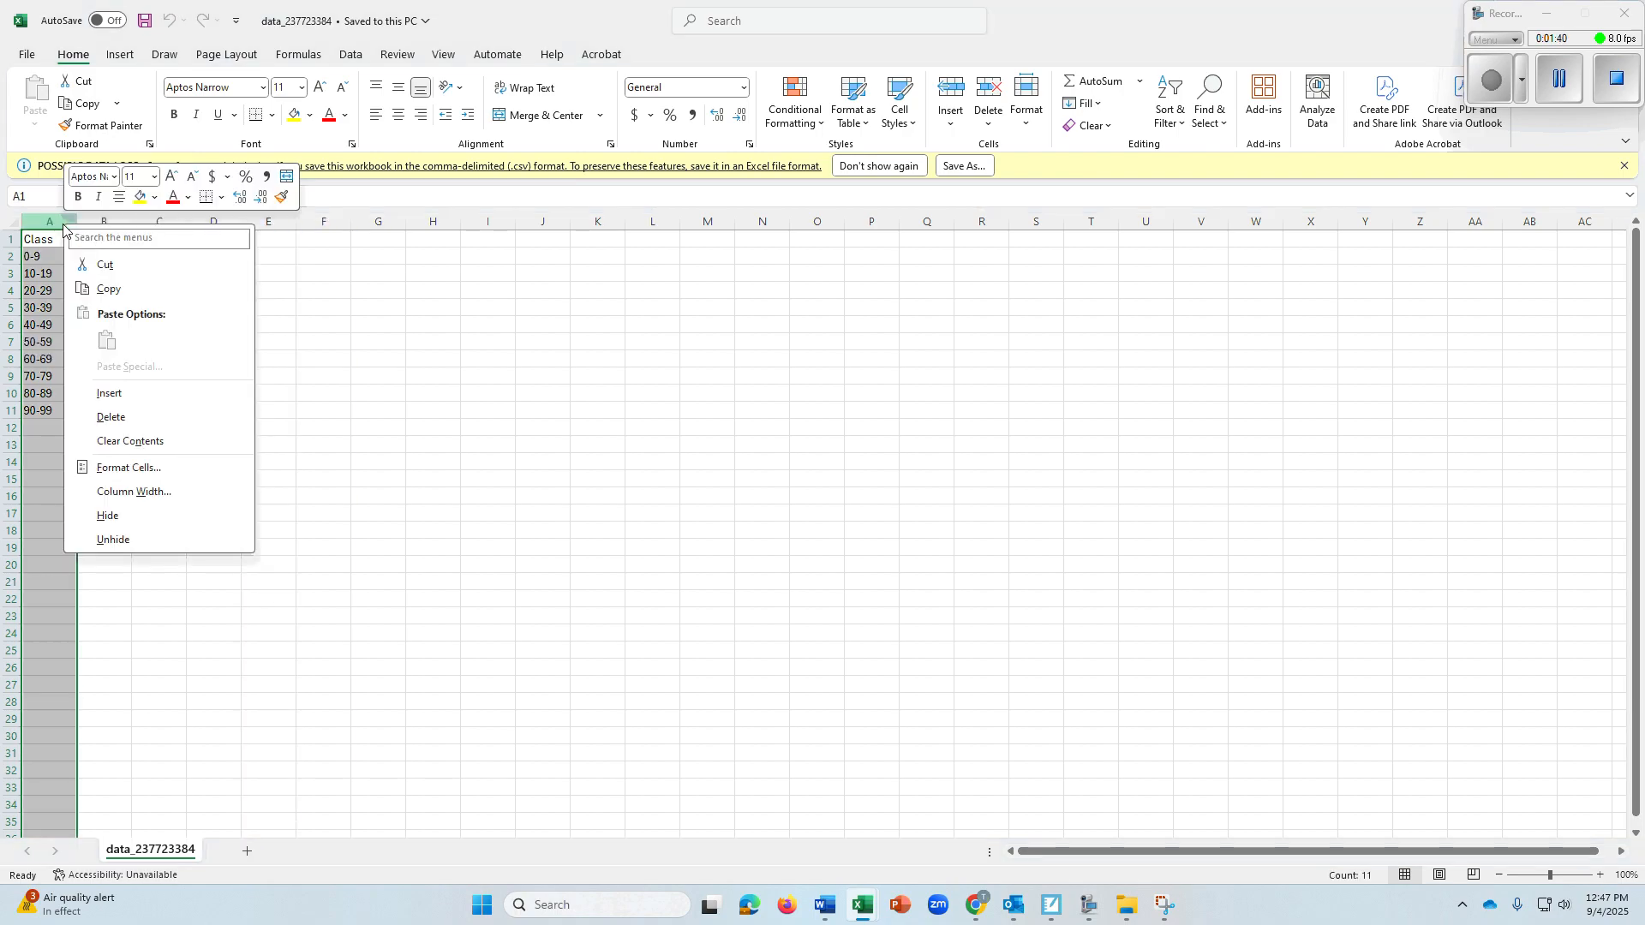
pyautogui.click(103, 396)
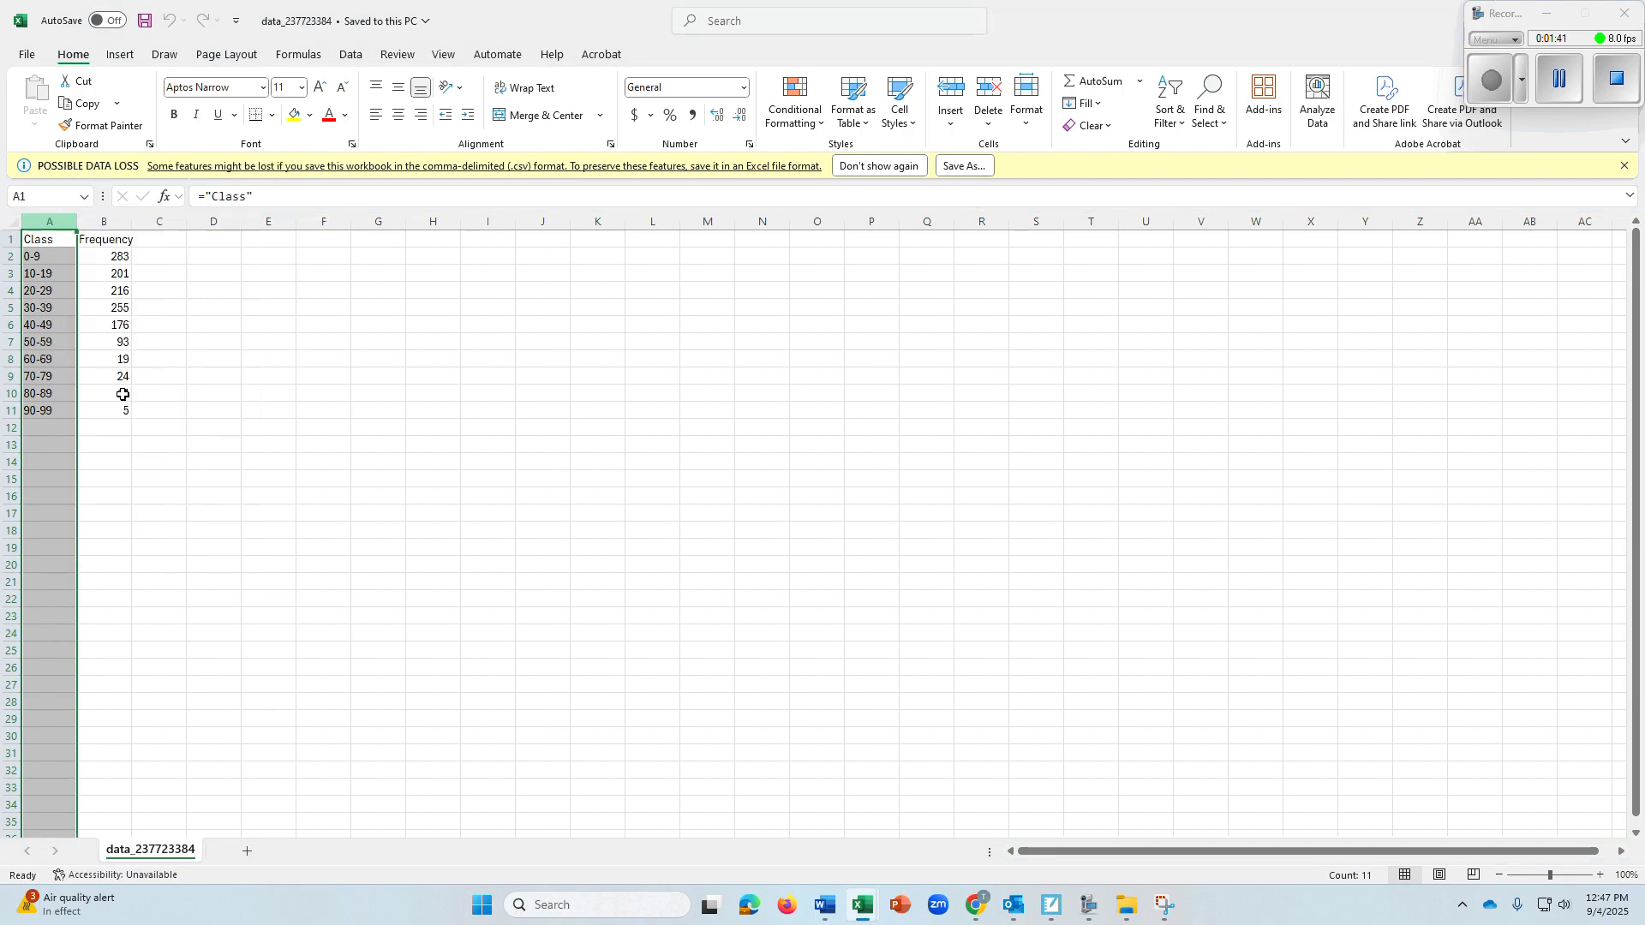
pyautogui.rightClick(59, 220)
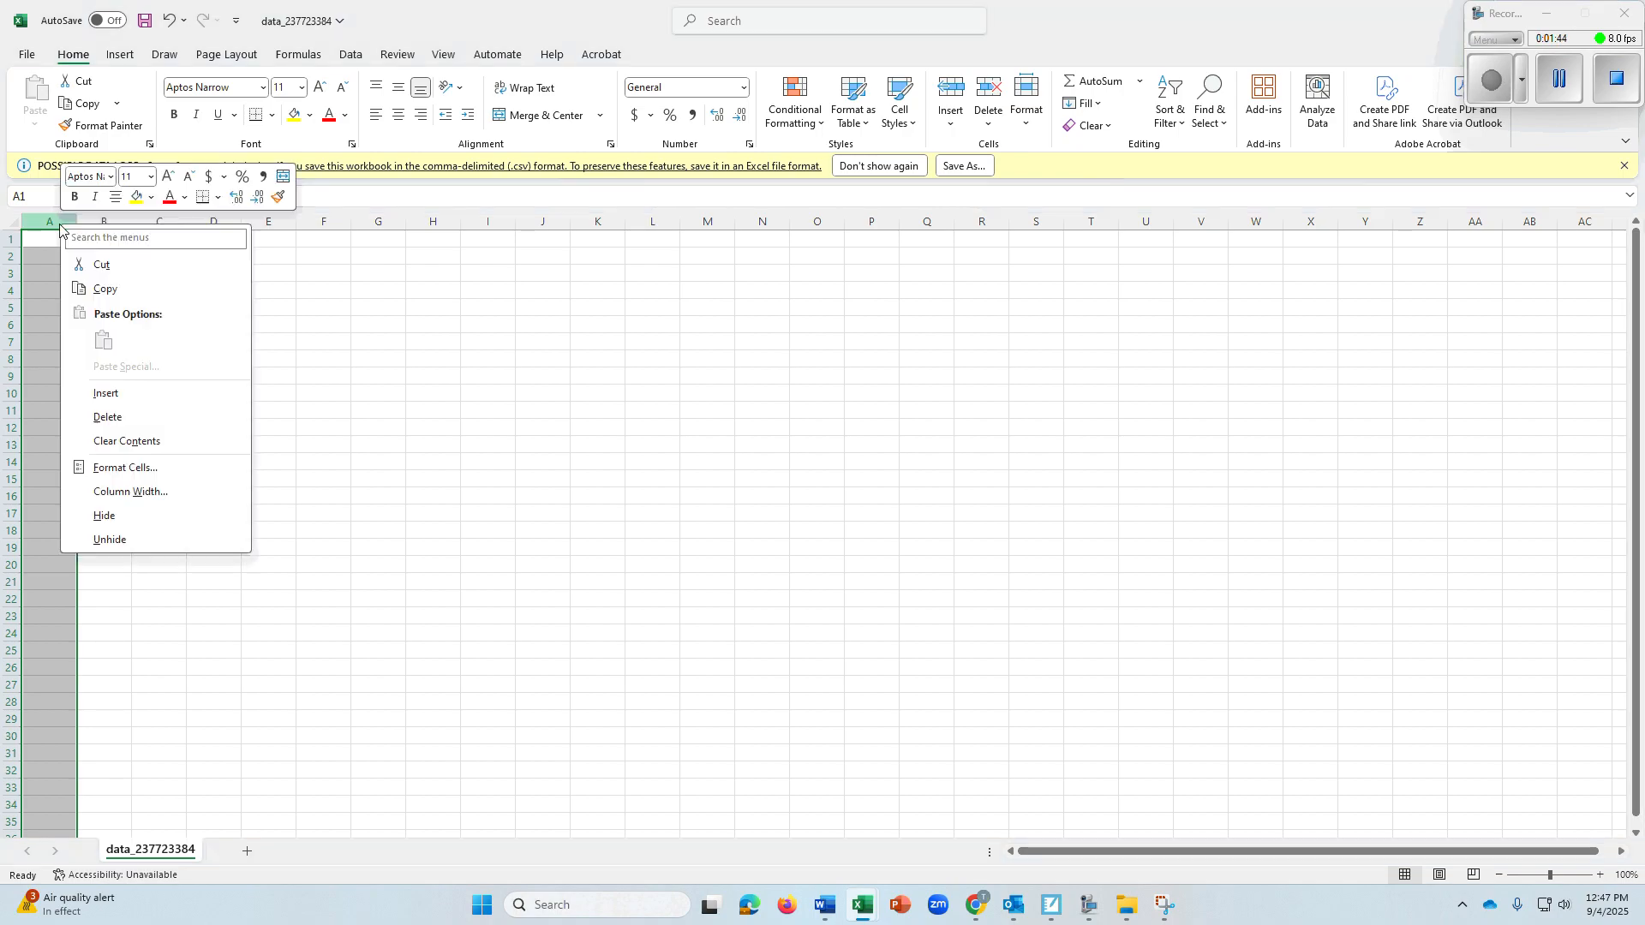
pyautogui.click(120, 417)
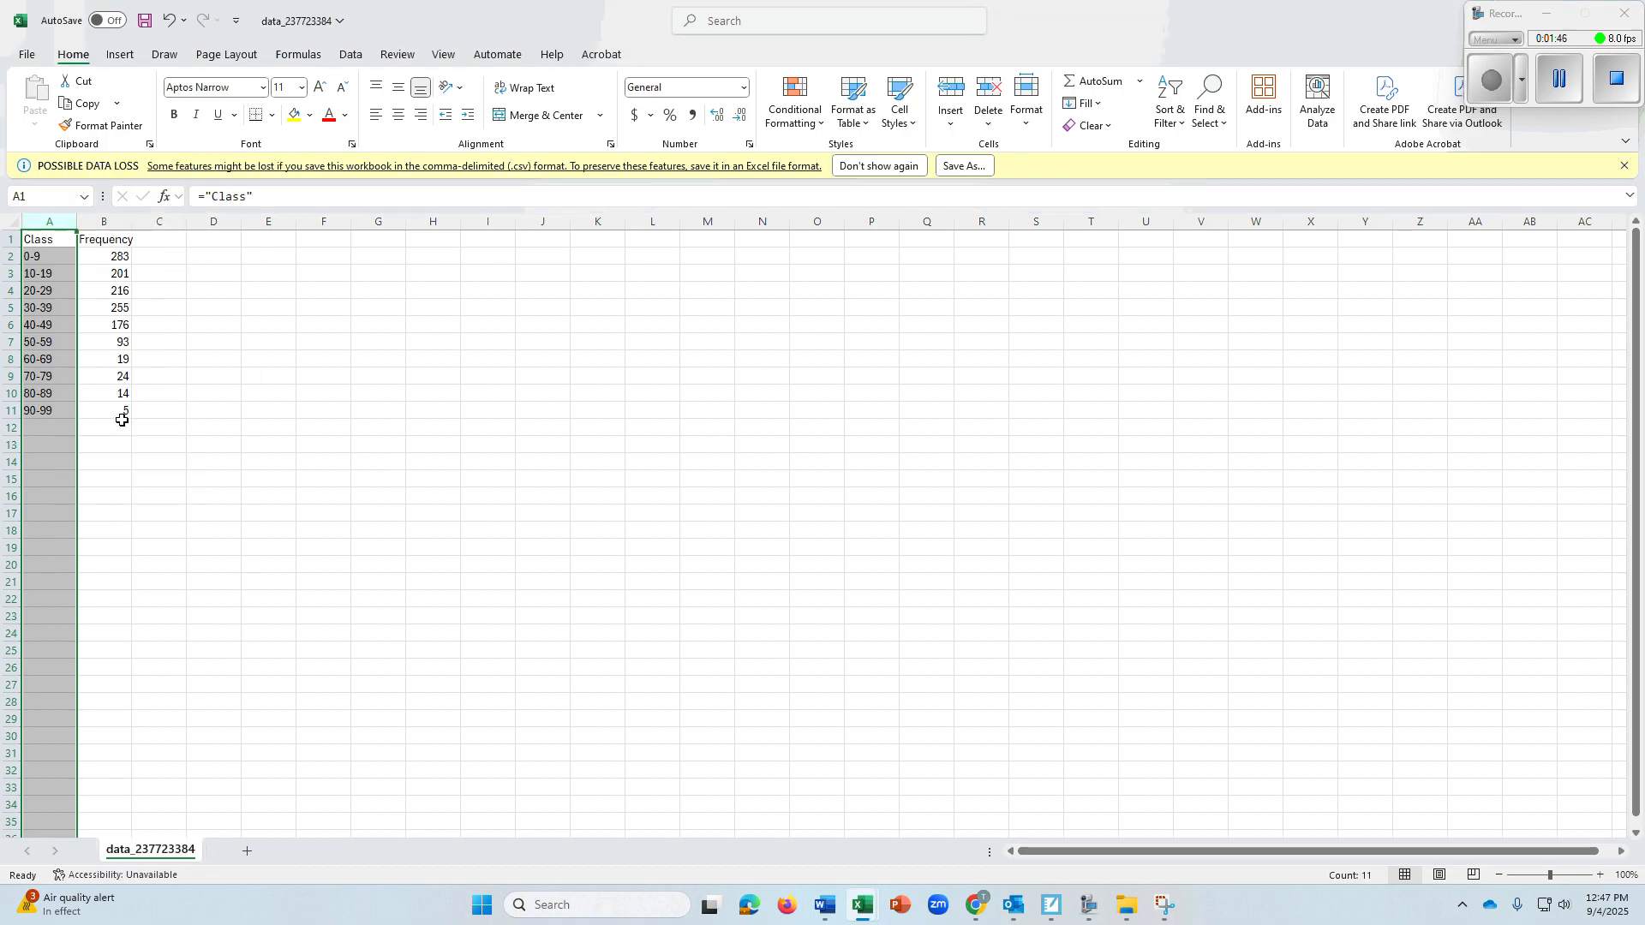
# Insert a column between Class and Frequency and give it the header "mid class" in B1
pyautogui.click(110, 221)
pyautogui.rightClick(110, 220)
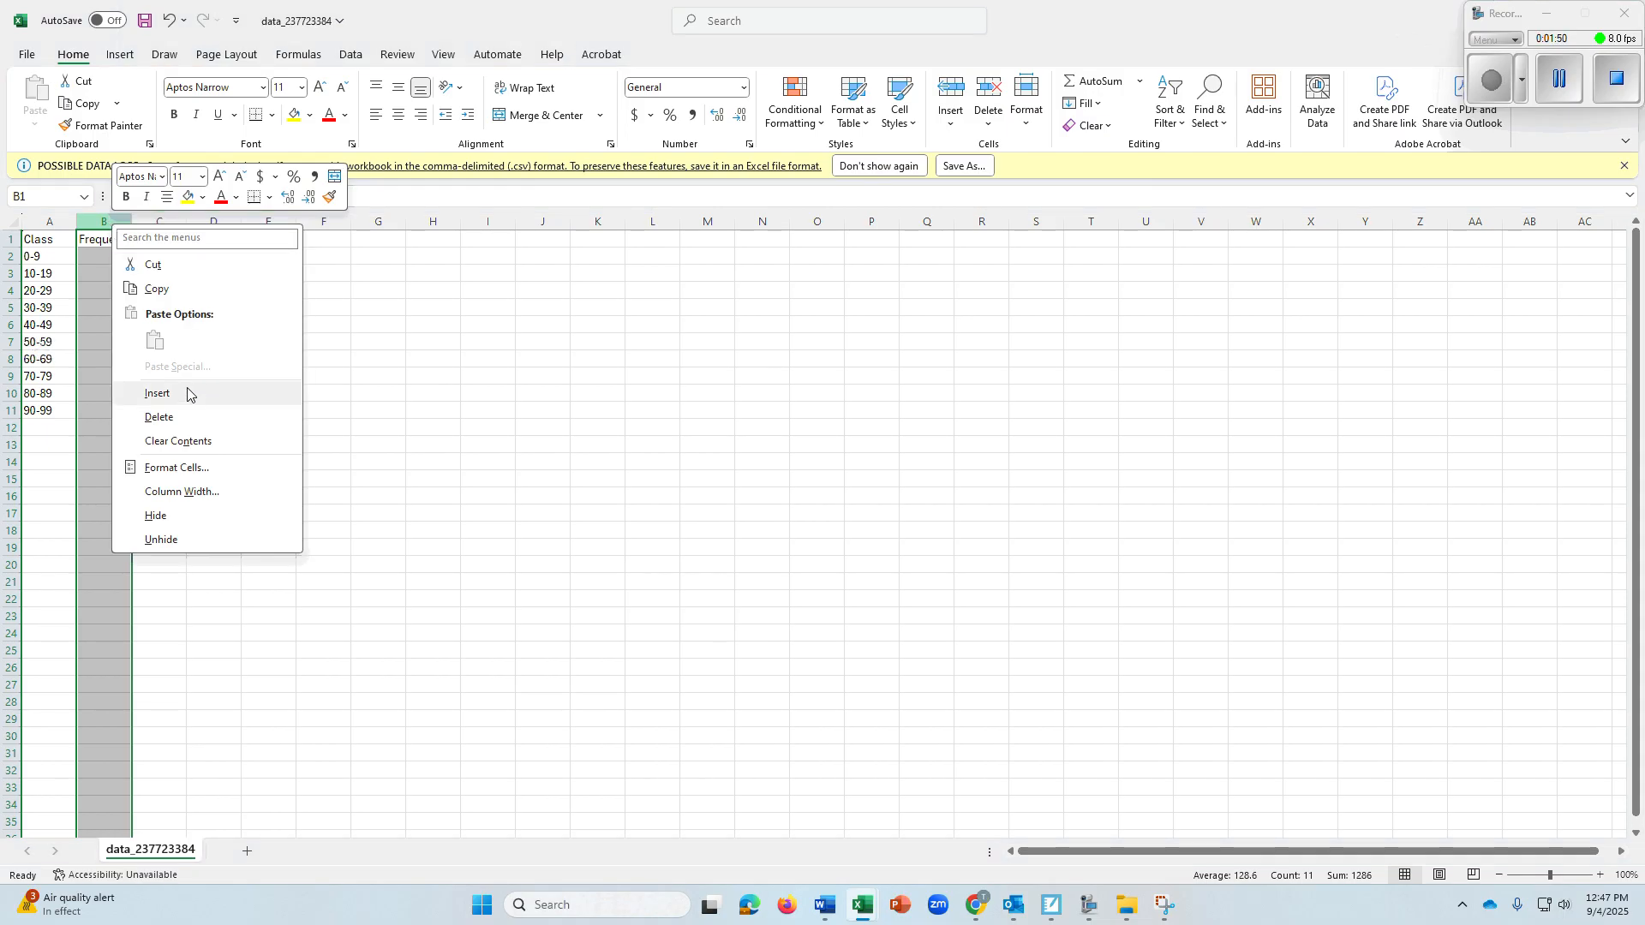
pyautogui.click(196, 392)
pyautogui.click(107, 240)
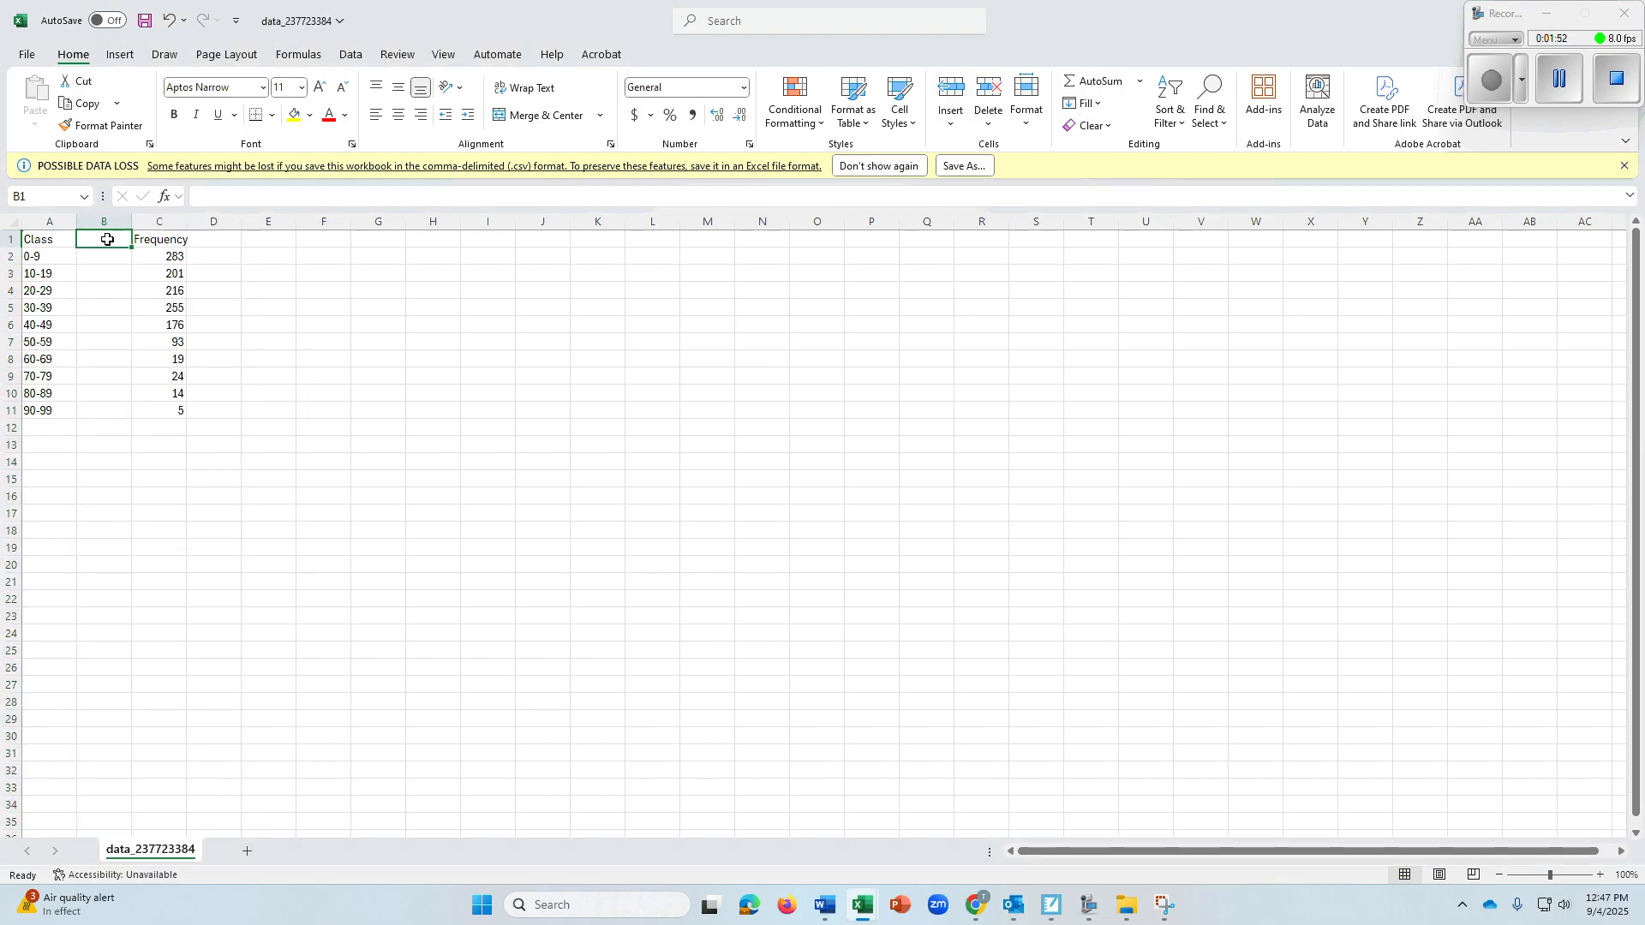
pyautogui.write('mid')
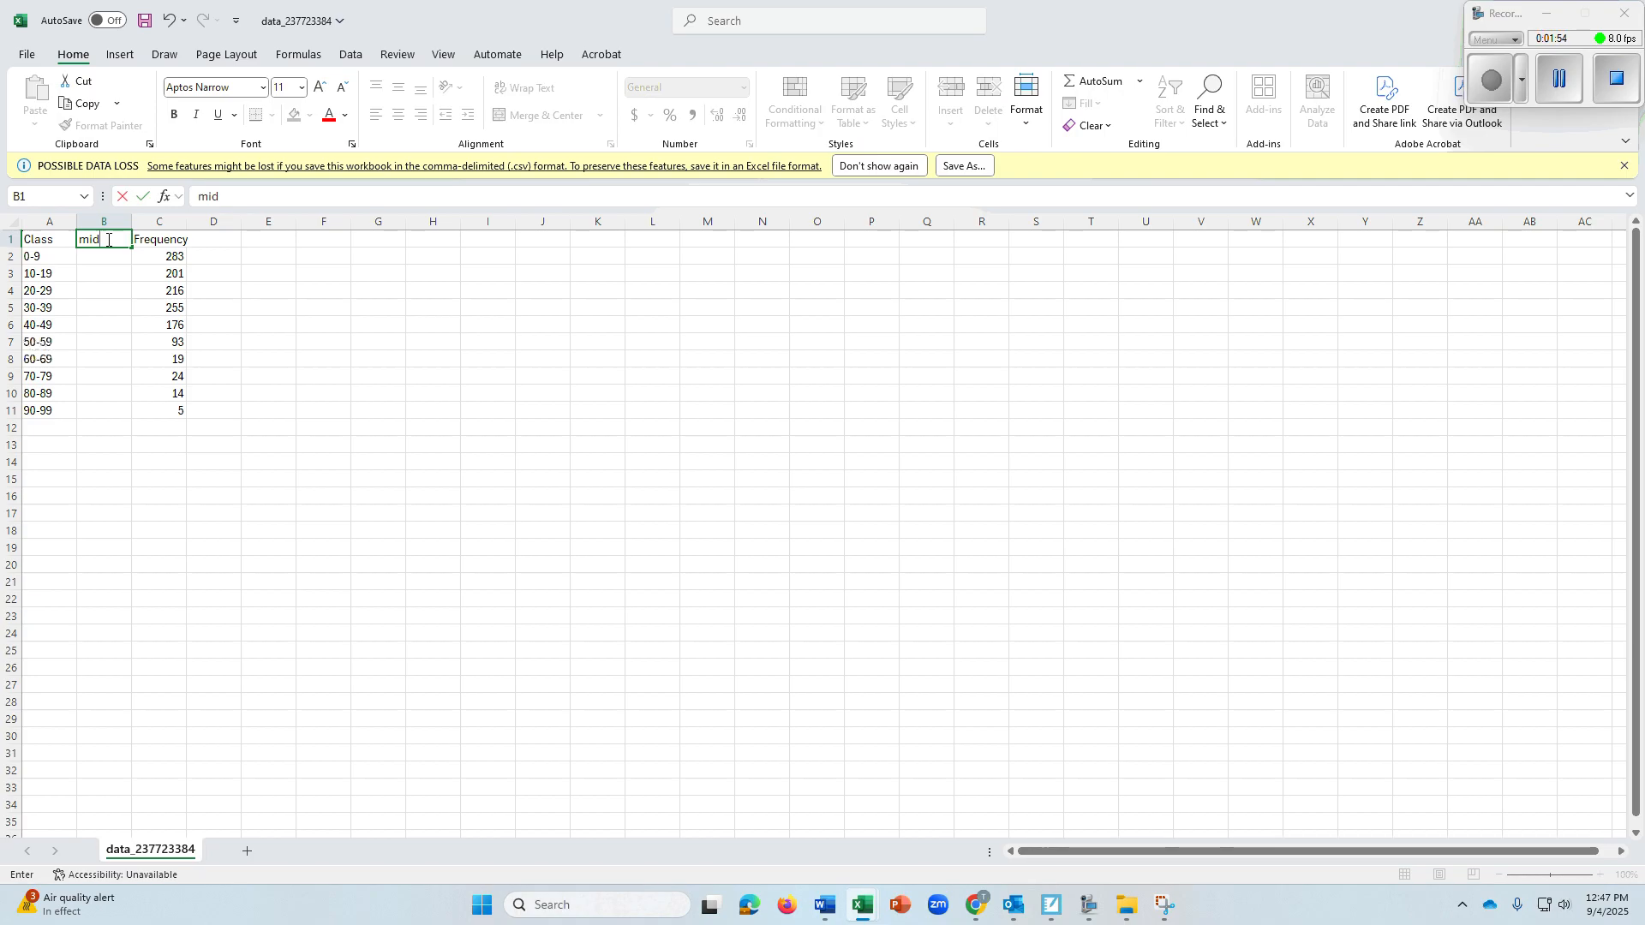
pyautogui.write(' class')
# Enter the first three class midpoints 5, 15 and 25 in cells B2 to B4
pyautogui.click(103, 271)
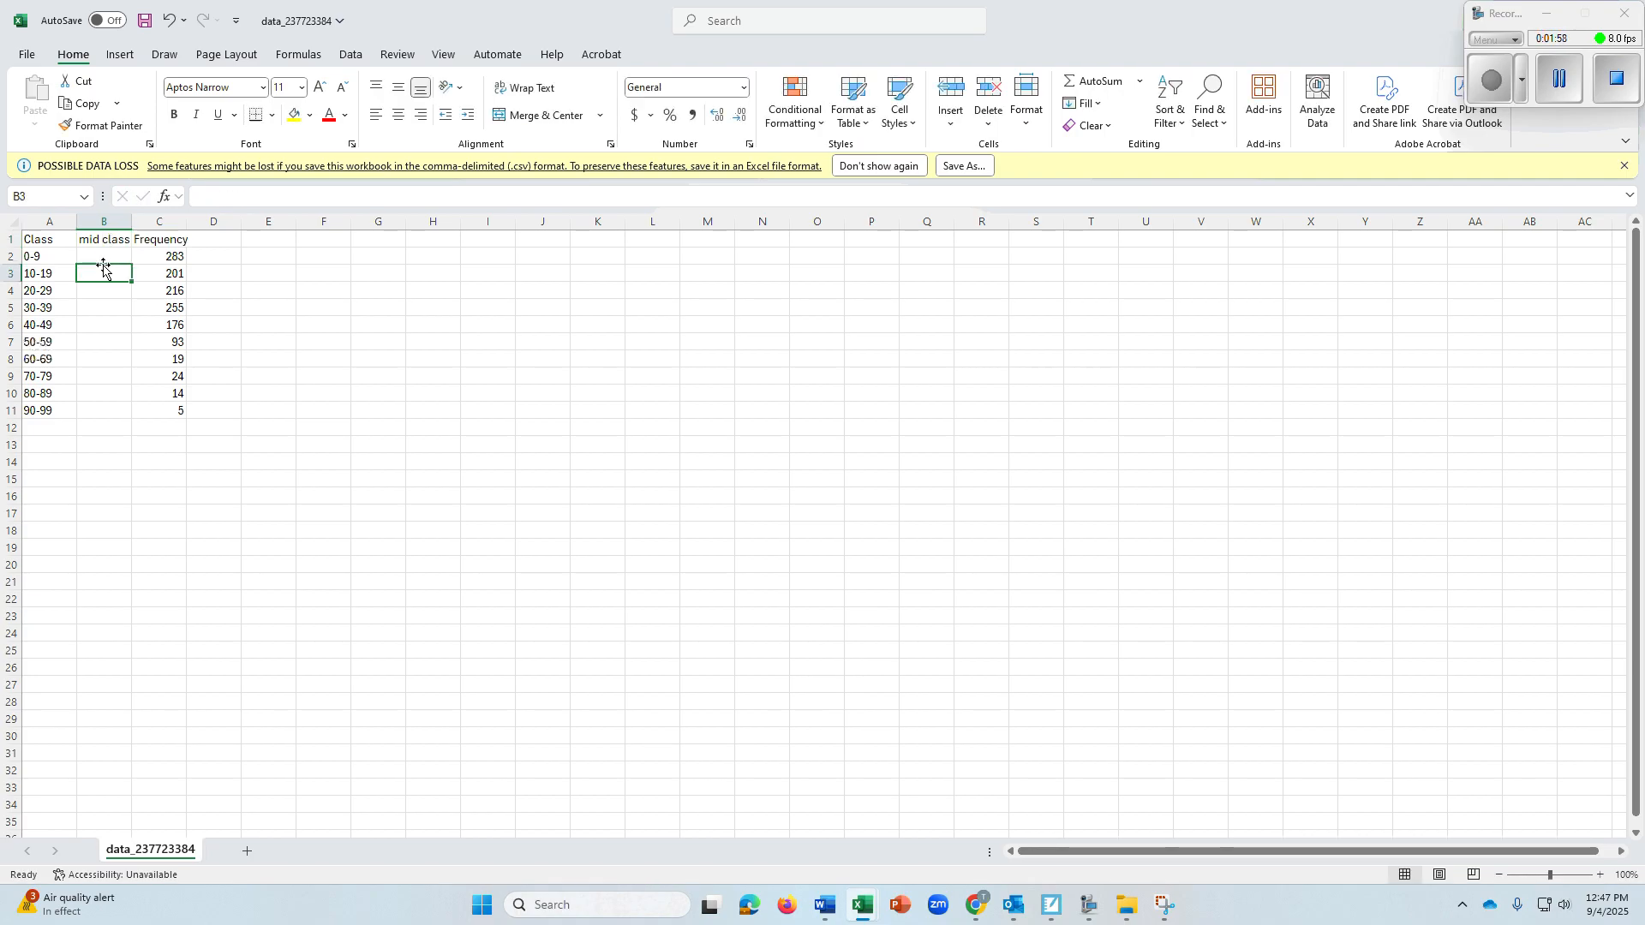
pyautogui.click(106, 255)
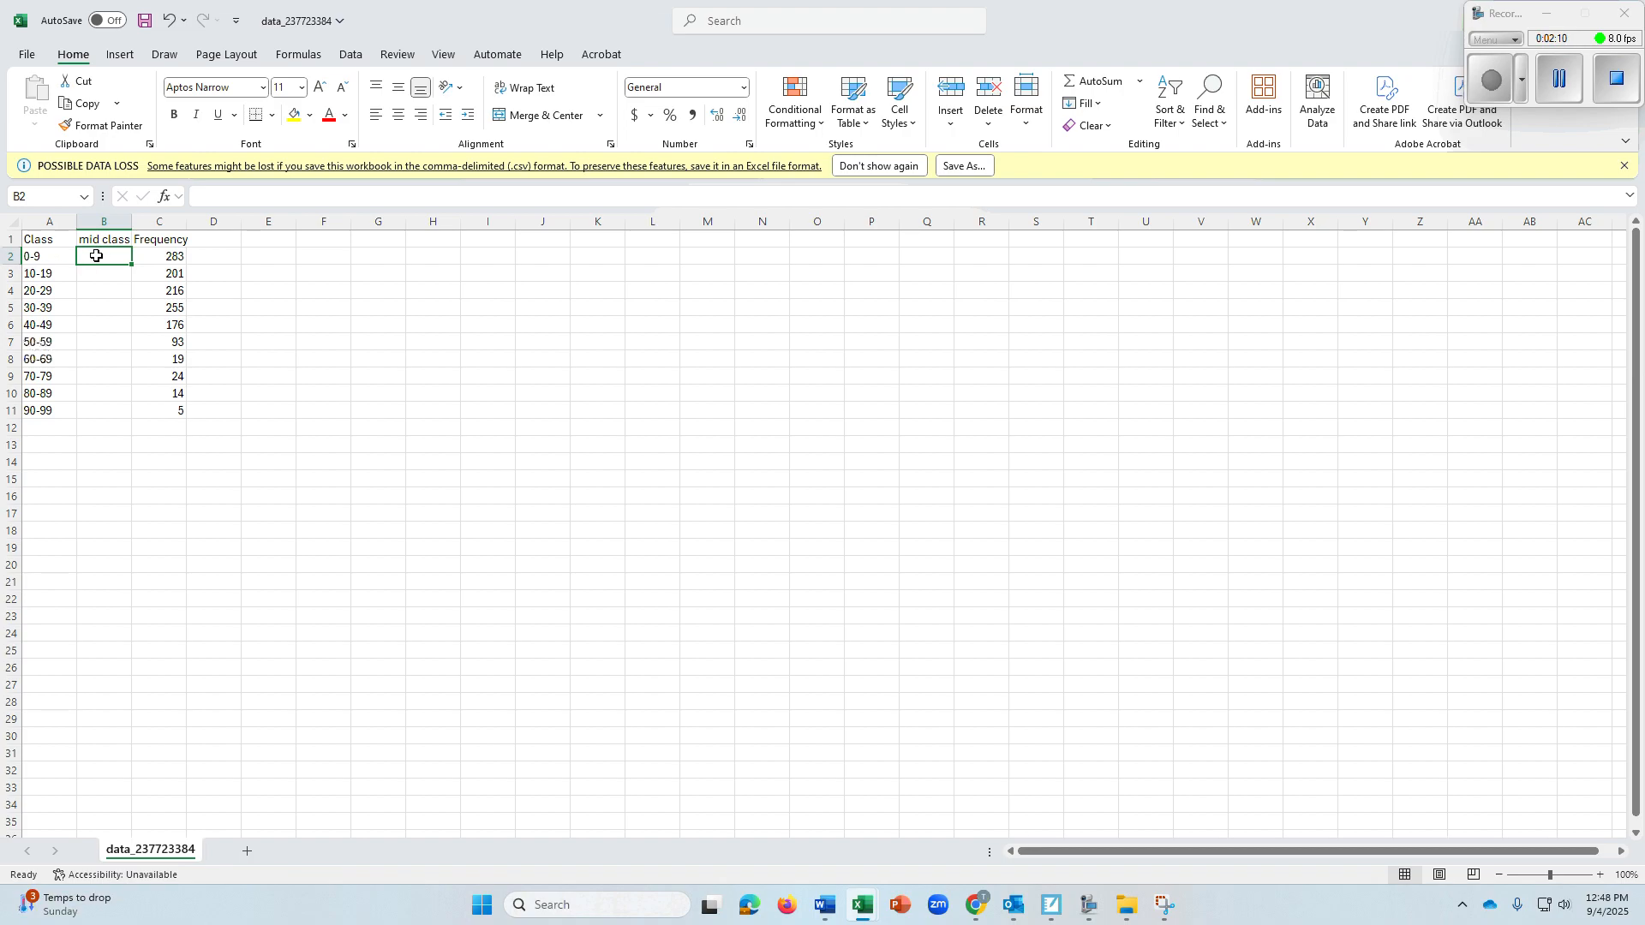
pyautogui.write('5')
pyautogui.press('Return')
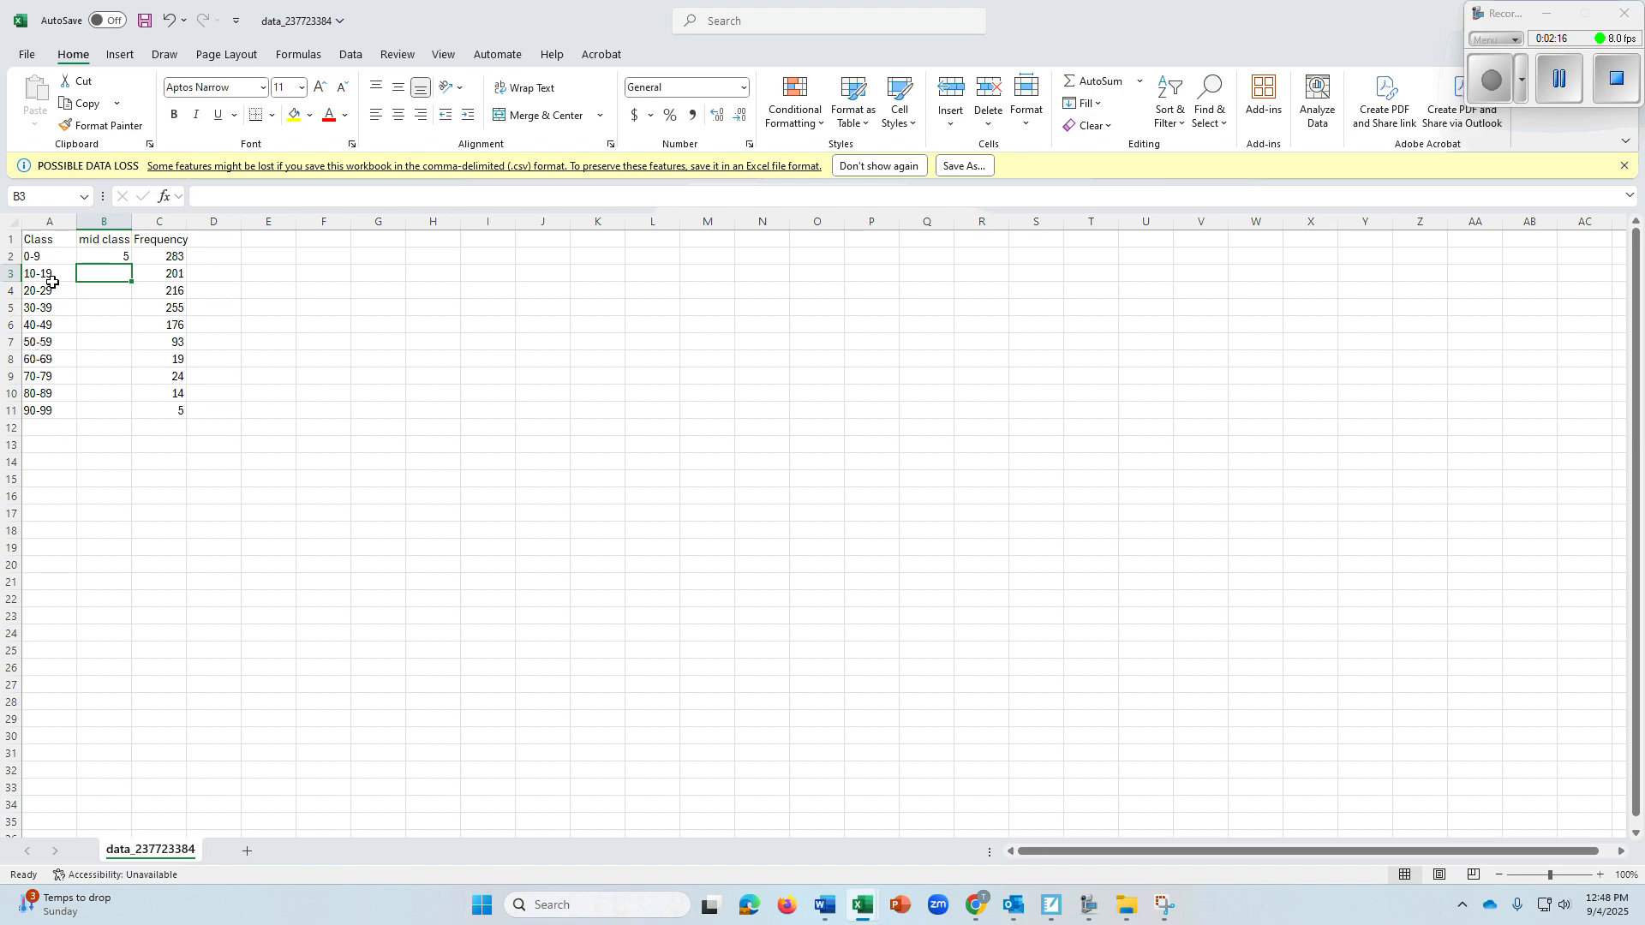
pyautogui.write('15')
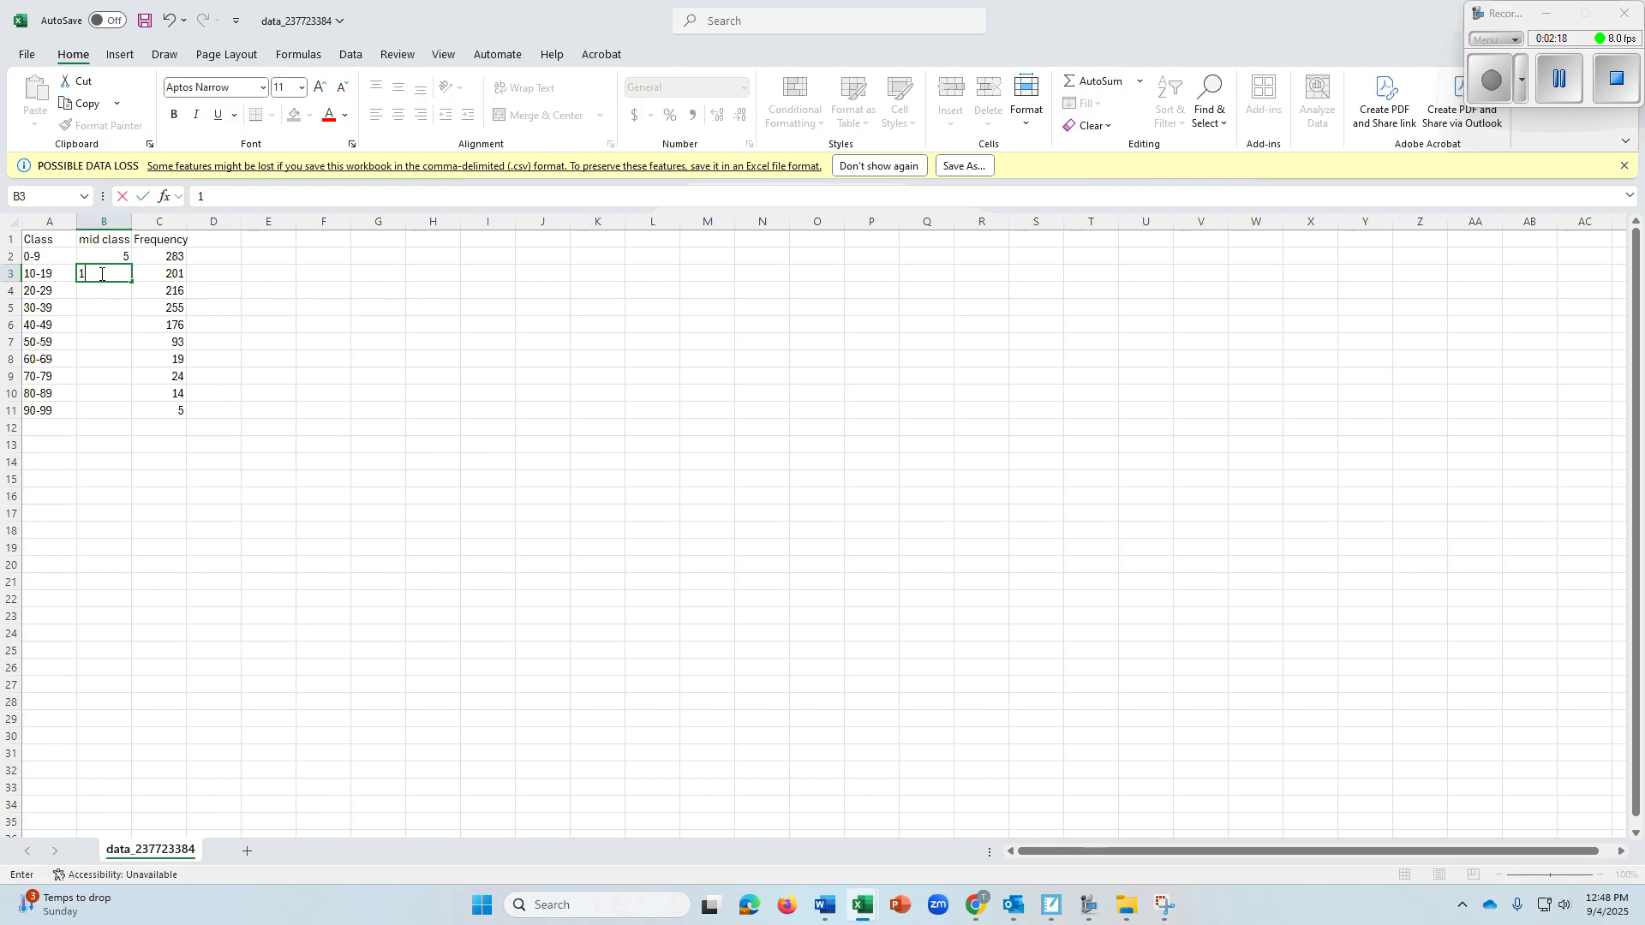
pyautogui.press('Return')
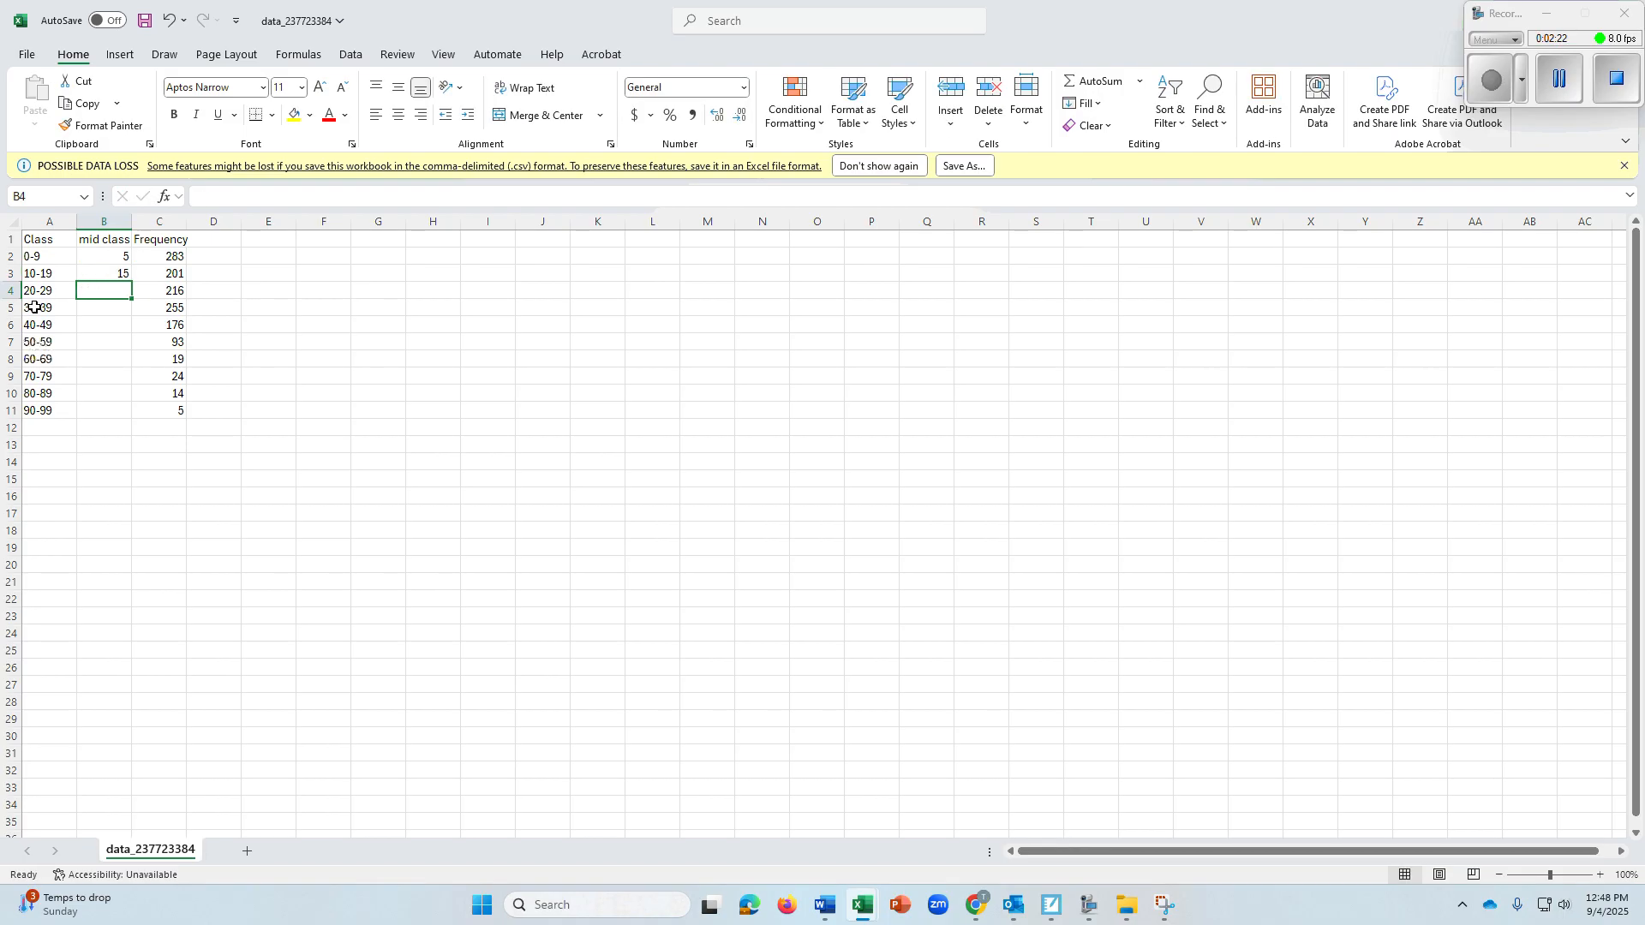
pyautogui.write('25')
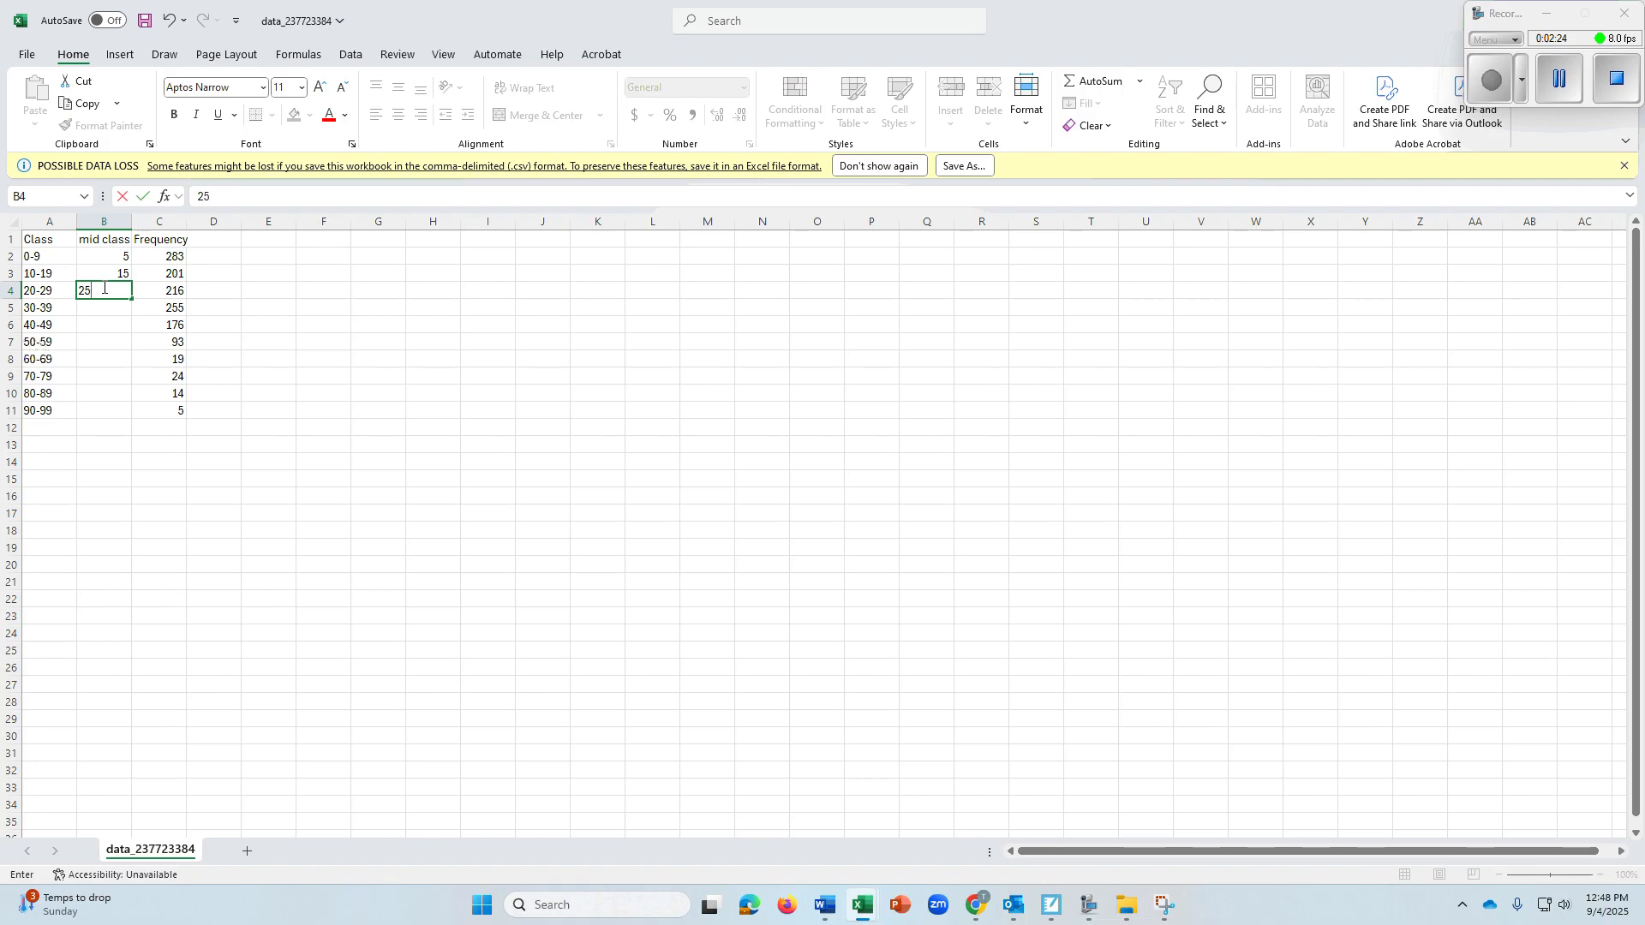
pyautogui.press('Return')
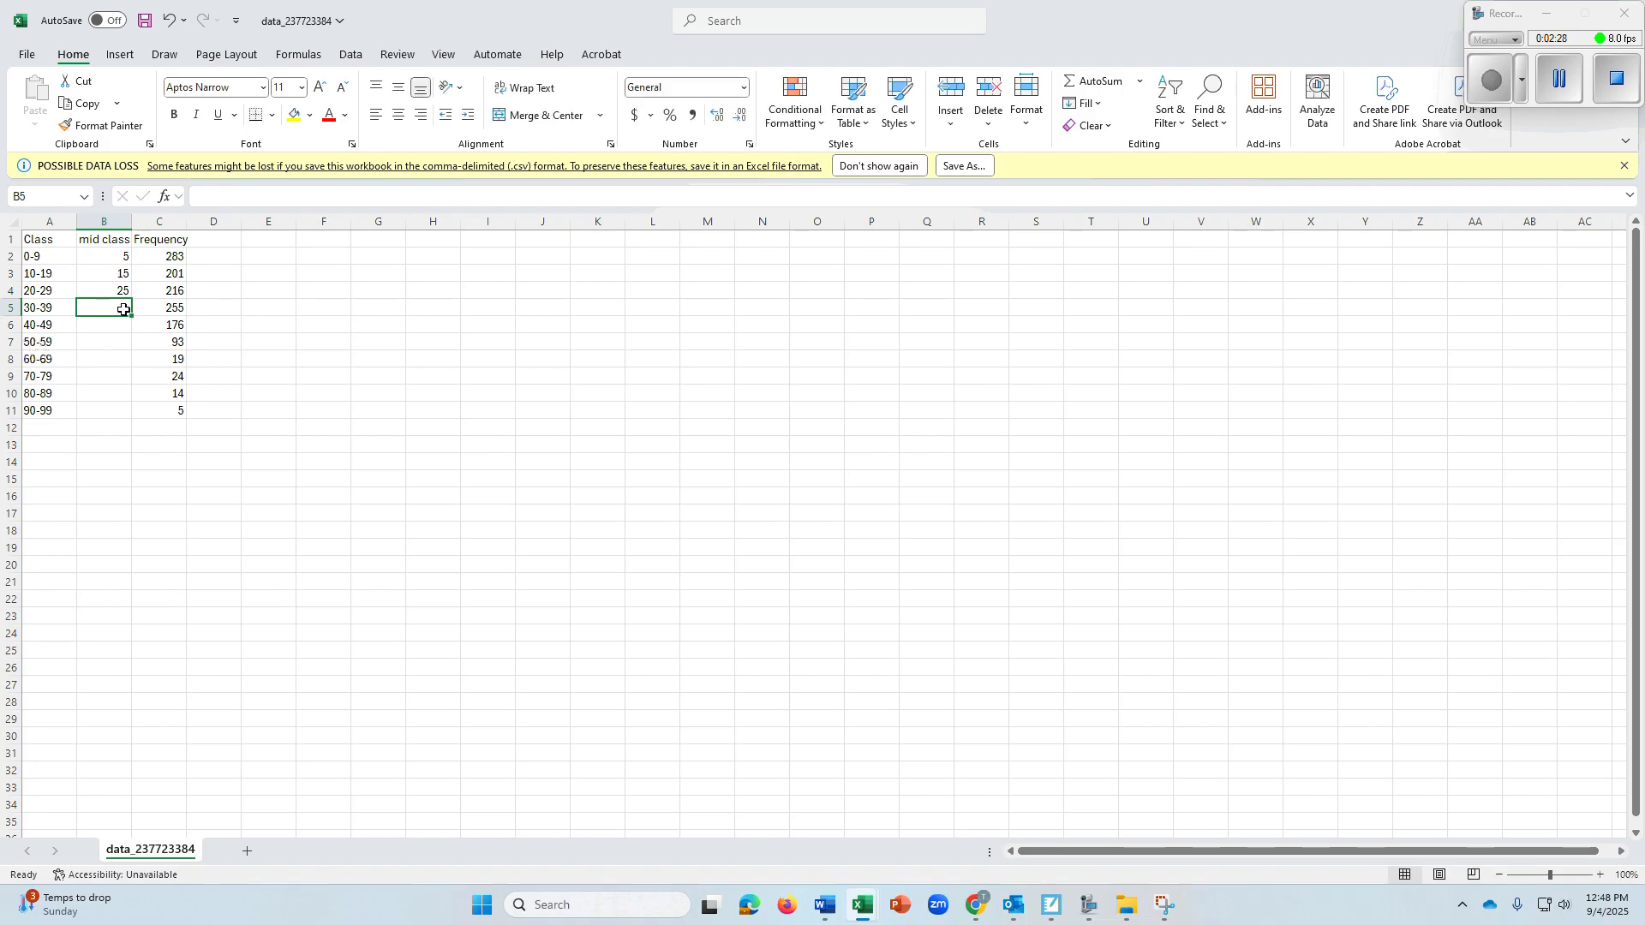
# Extend the midpoint series from B2:B4 down to B11 and autofit the width of the Frequency column
pyautogui.moveTo(116, 258); pyautogui.dragTo(135, 295)
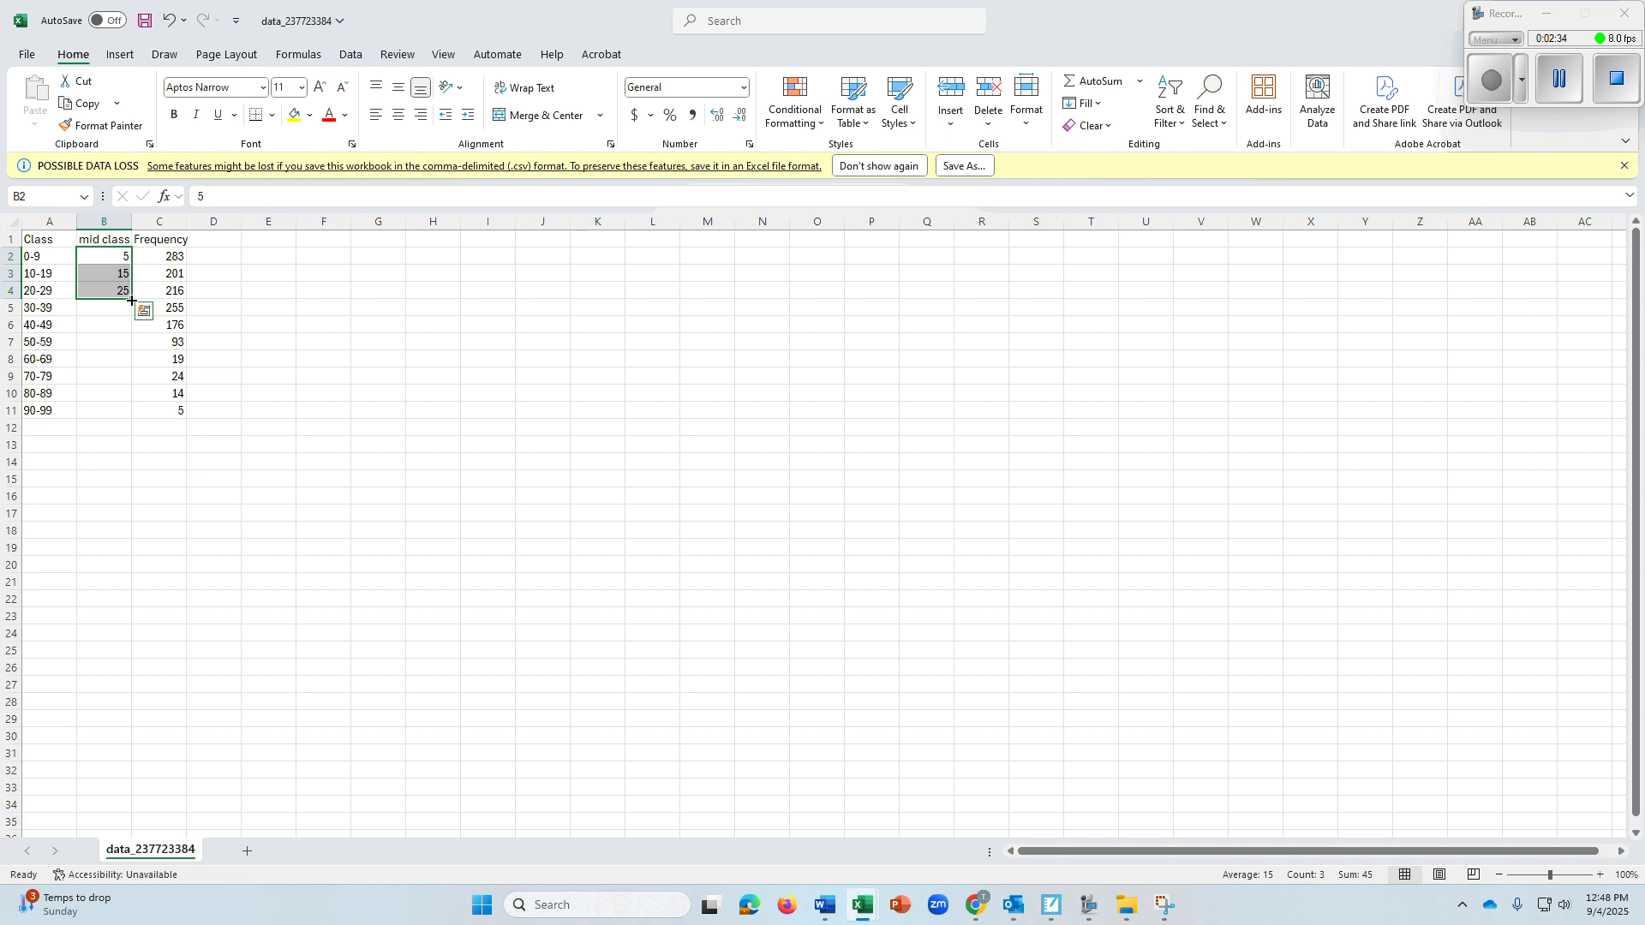
pyautogui.moveTo(131, 300); pyautogui.dragTo(133, 419)
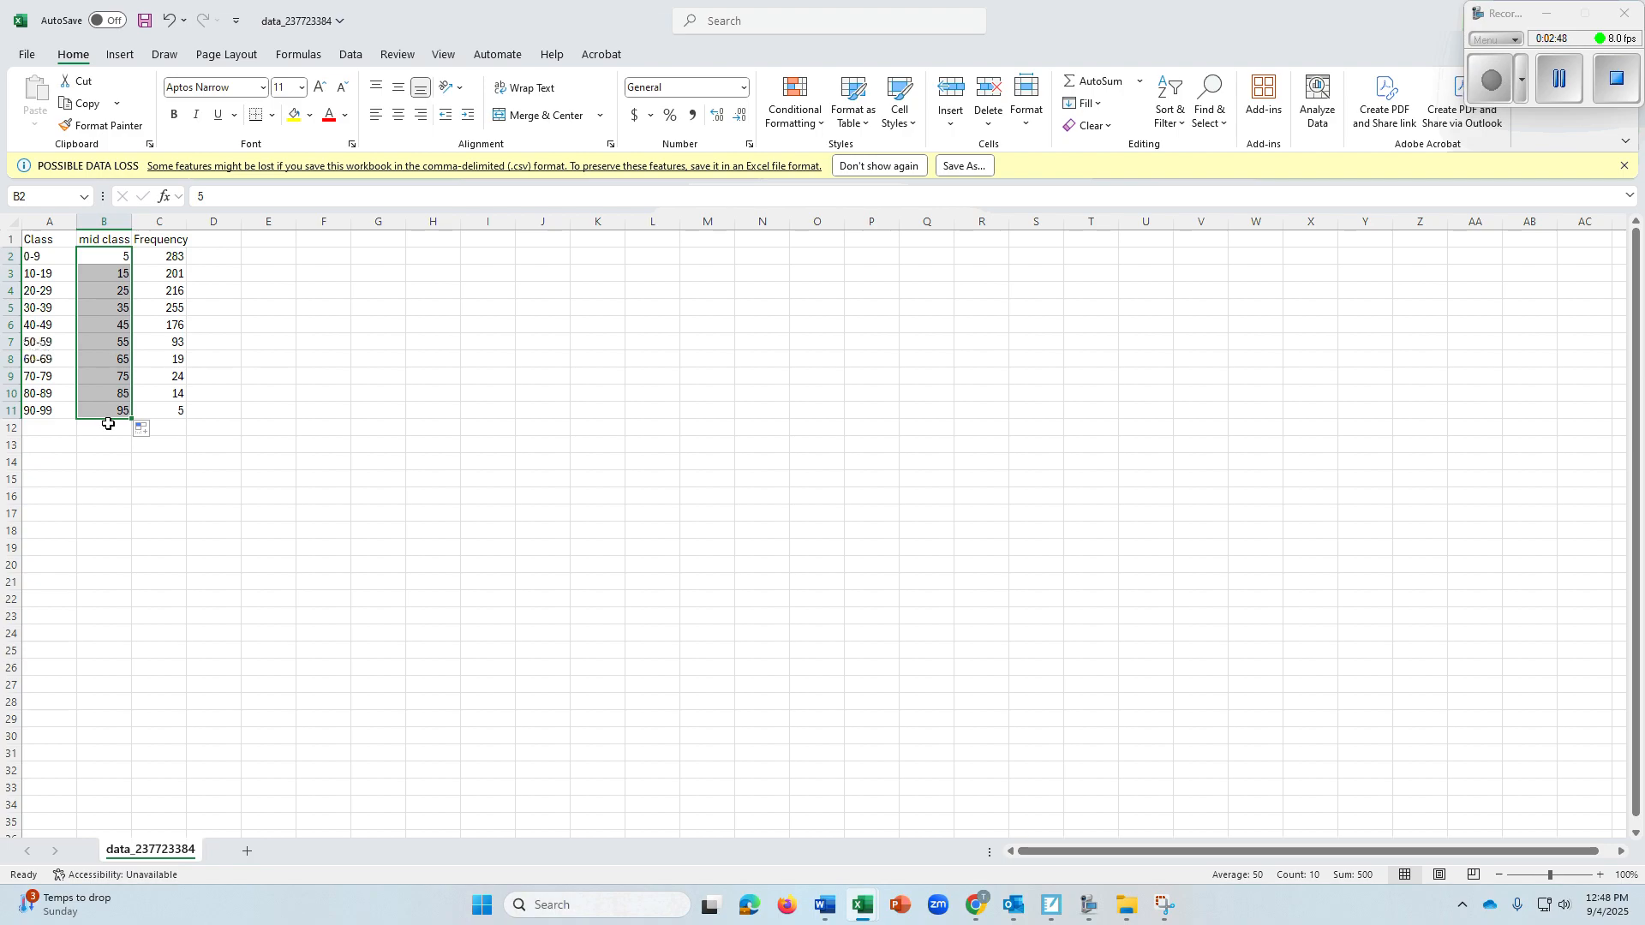
pyautogui.doubleClick(188, 221)
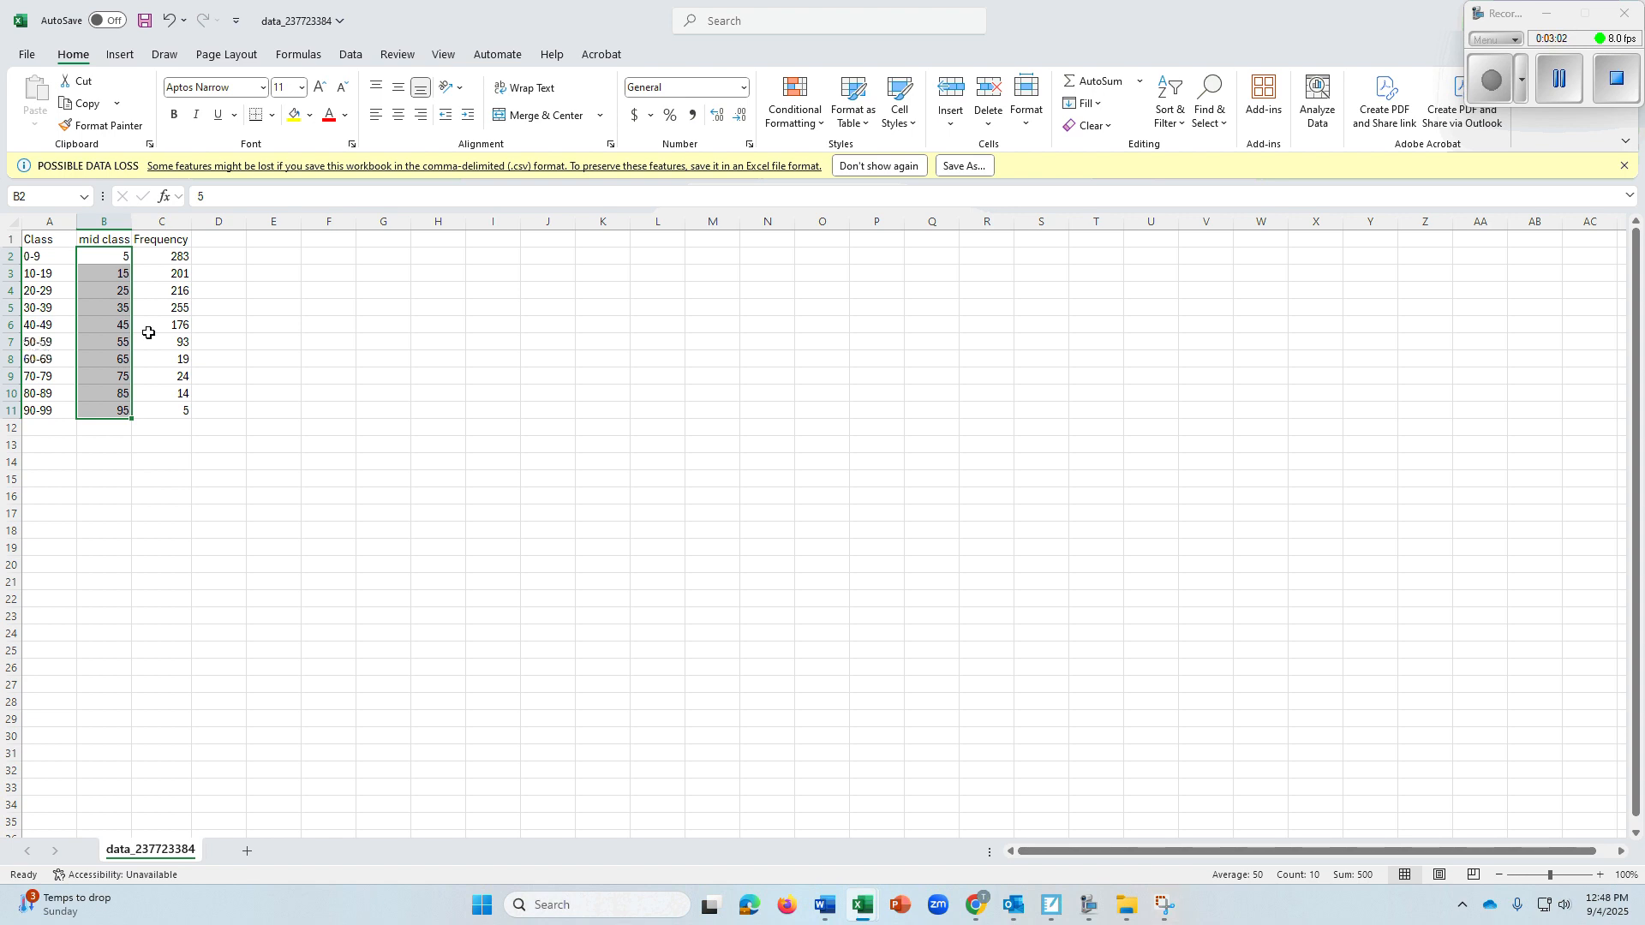
pyautogui.click(185, 260)
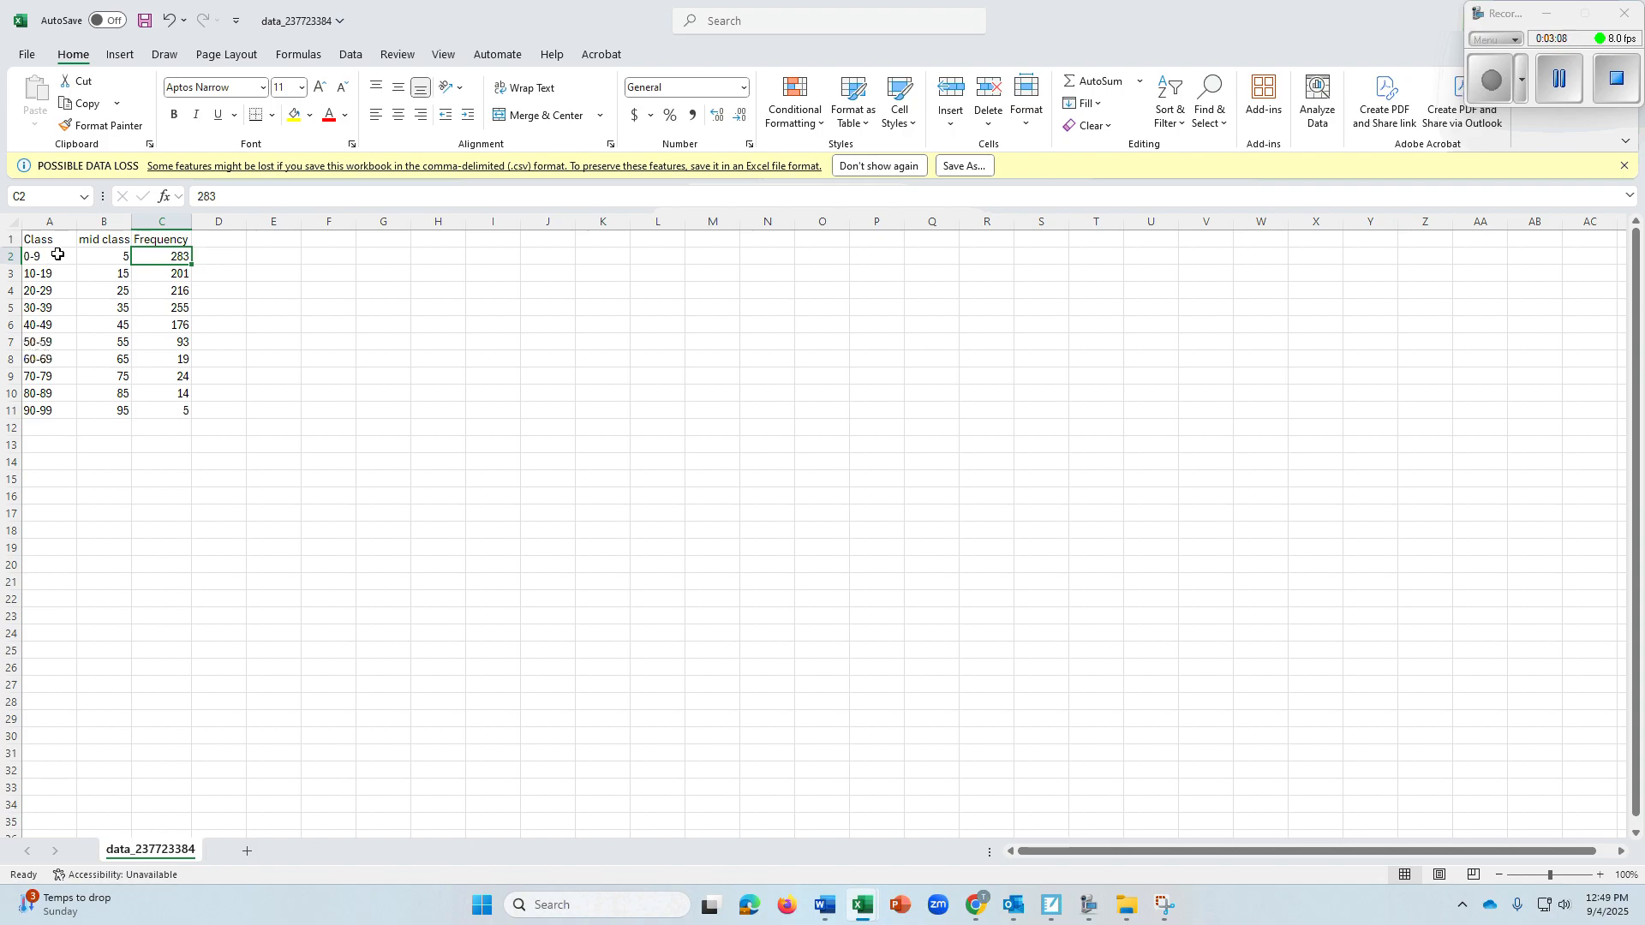
pyautogui.click(161, 278)
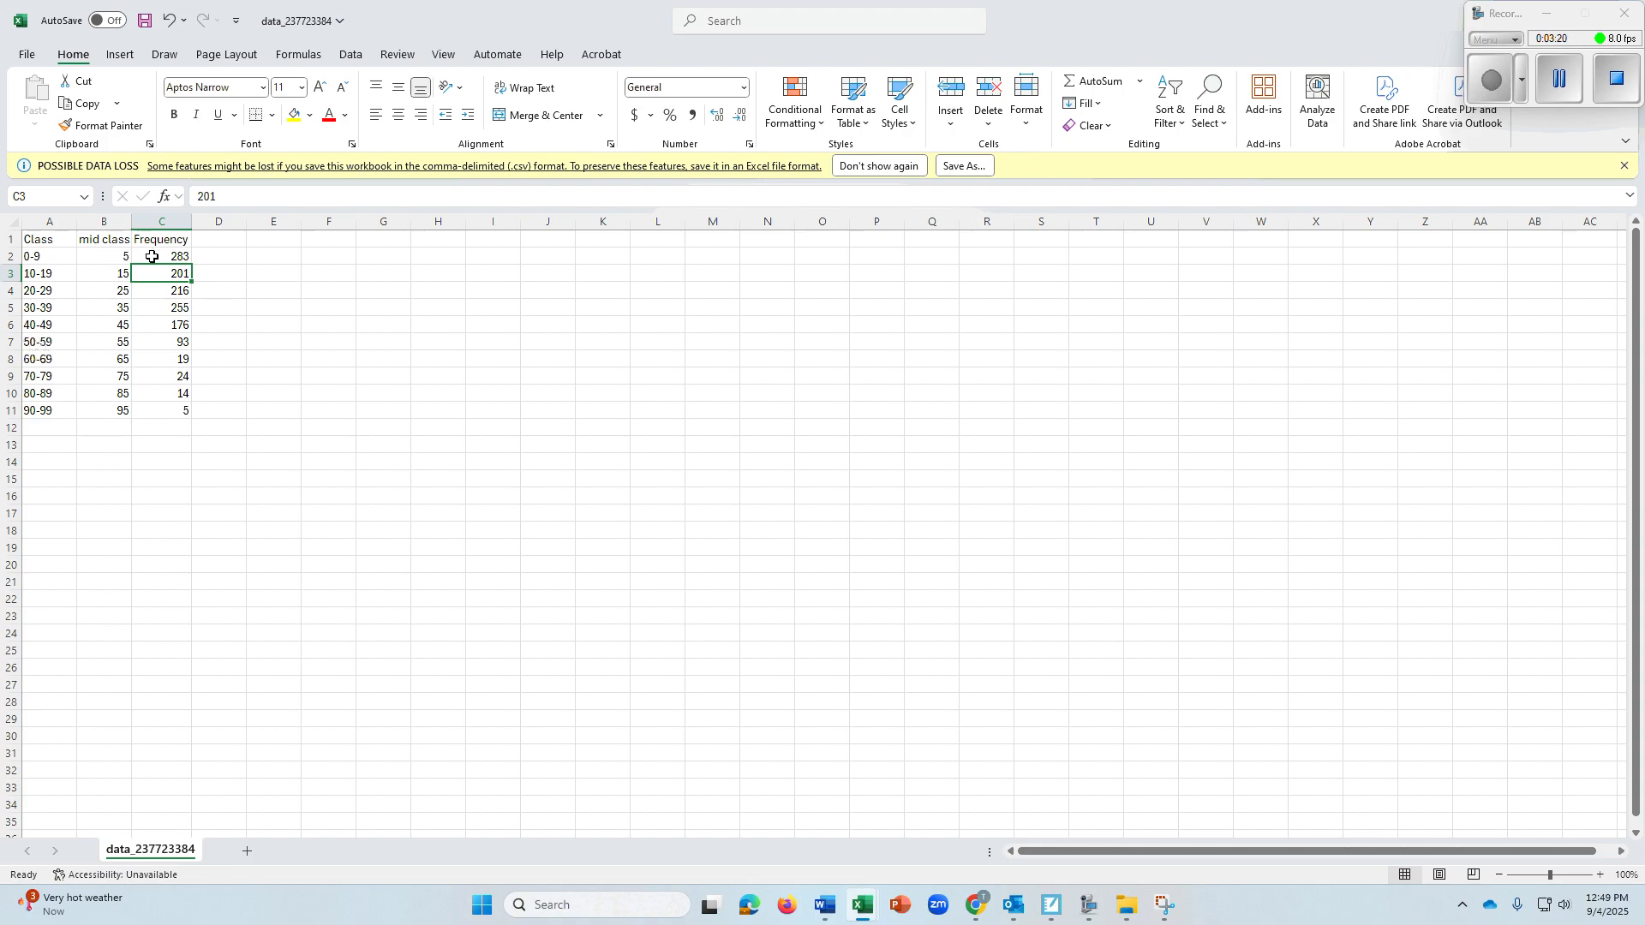
pyautogui.click(187, 256)
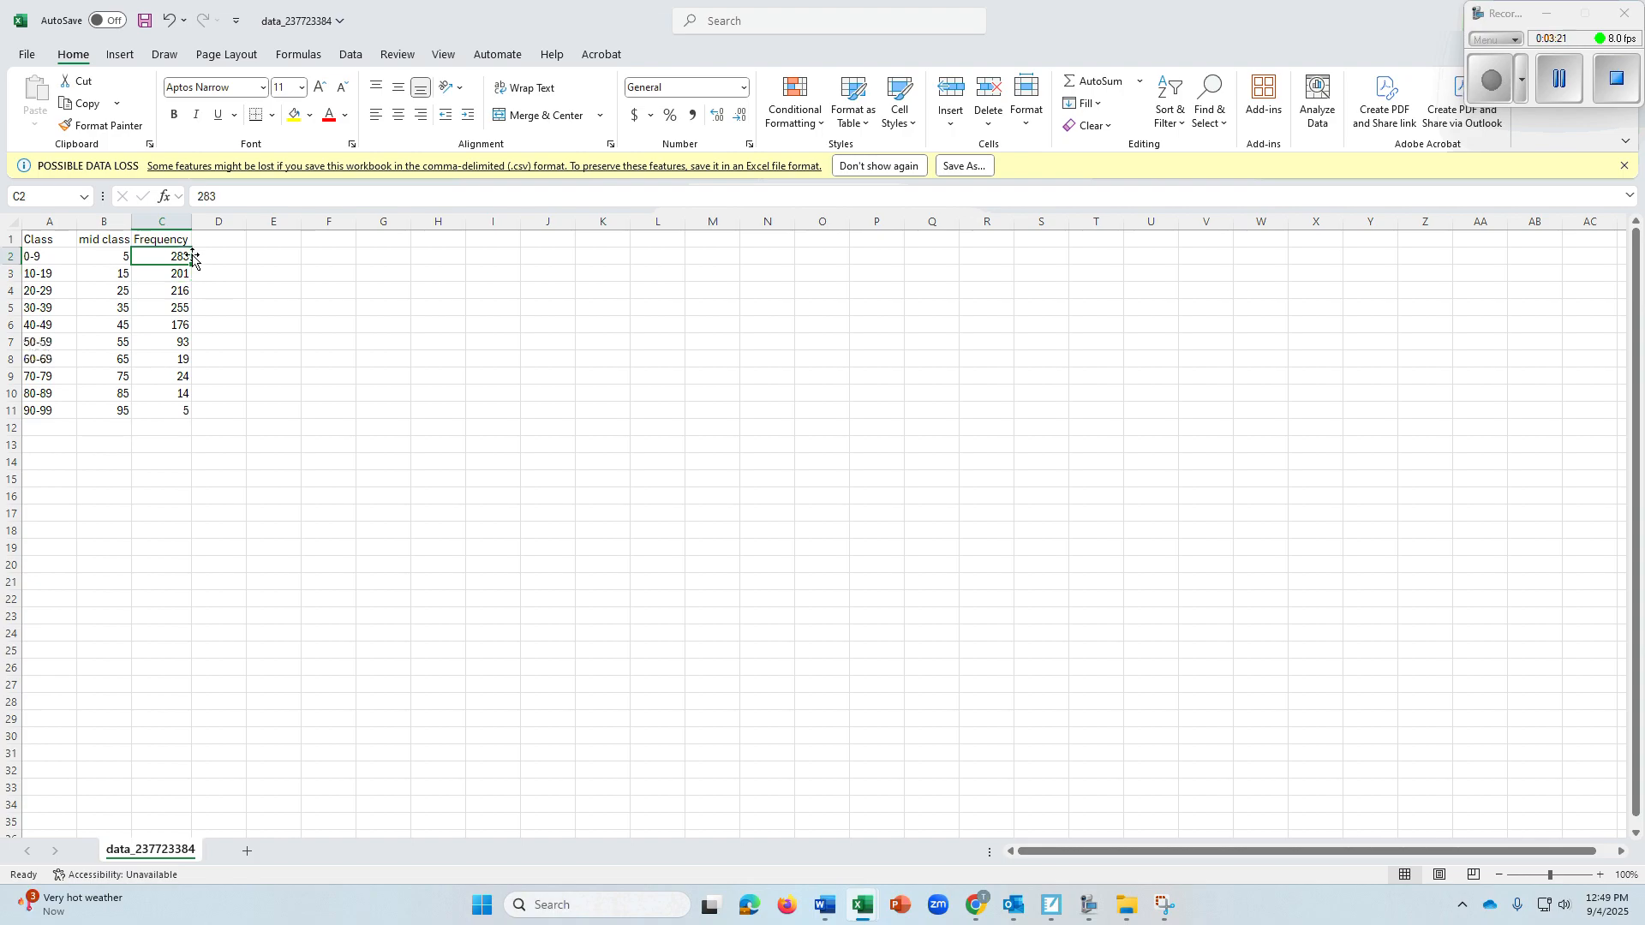
pyautogui.click(110, 254)
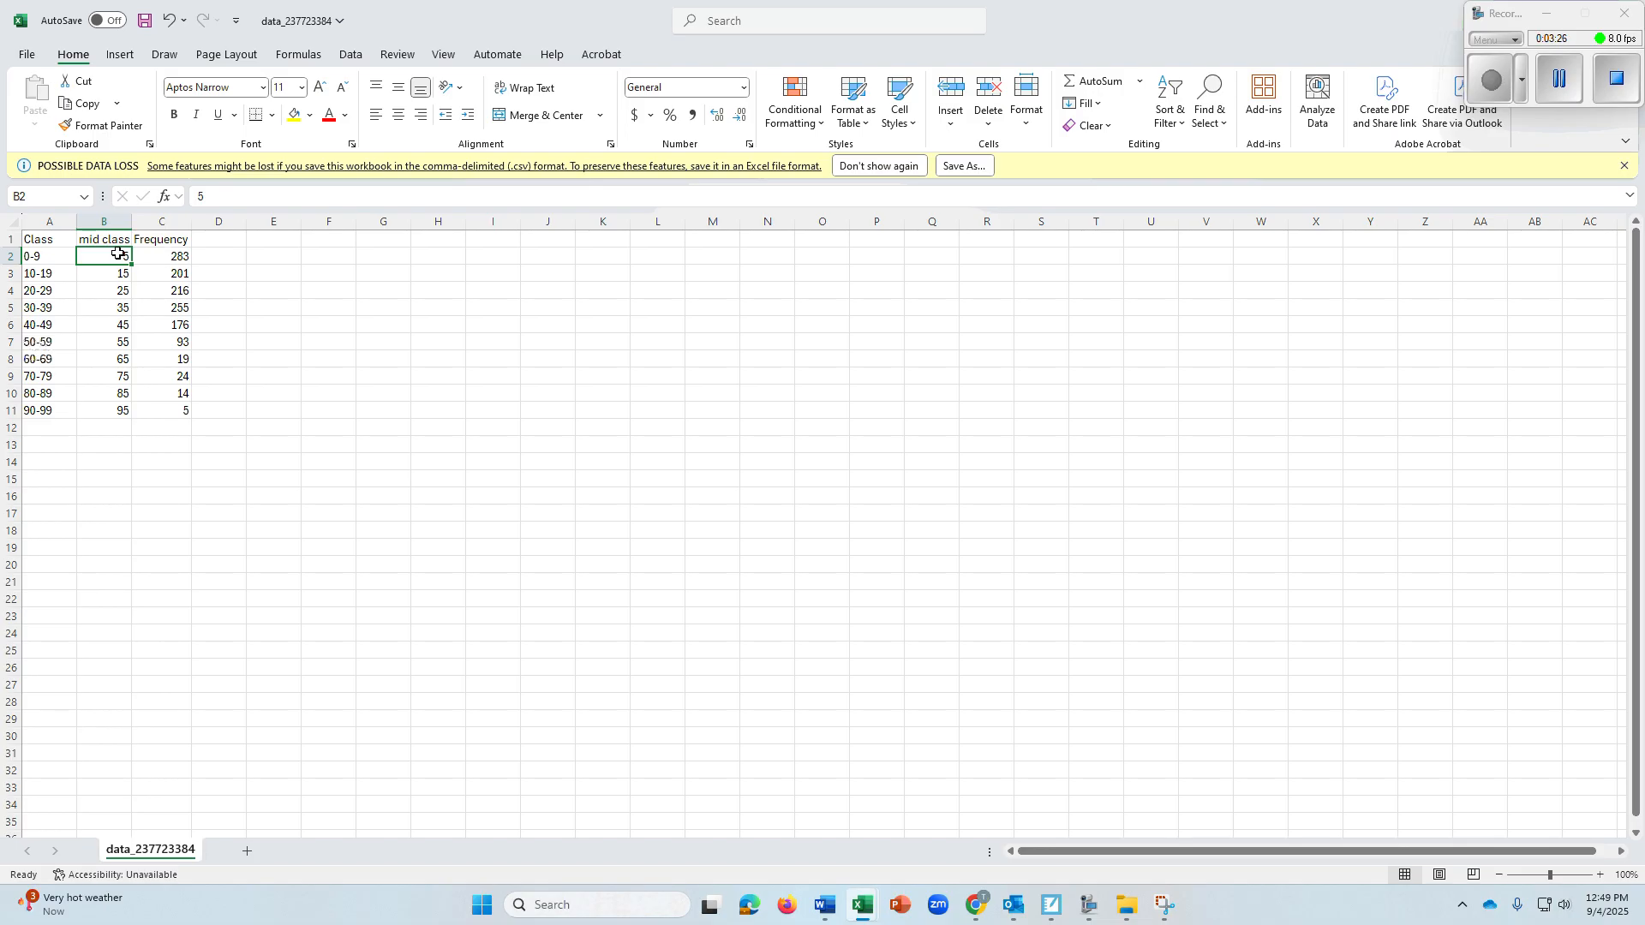
# Enter the header "Mid pt x Frequency" in D1 and widen column D to fit it
pyautogui.click(172, 256)
pyautogui.click(87, 257)
pyautogui.click(152, 258)
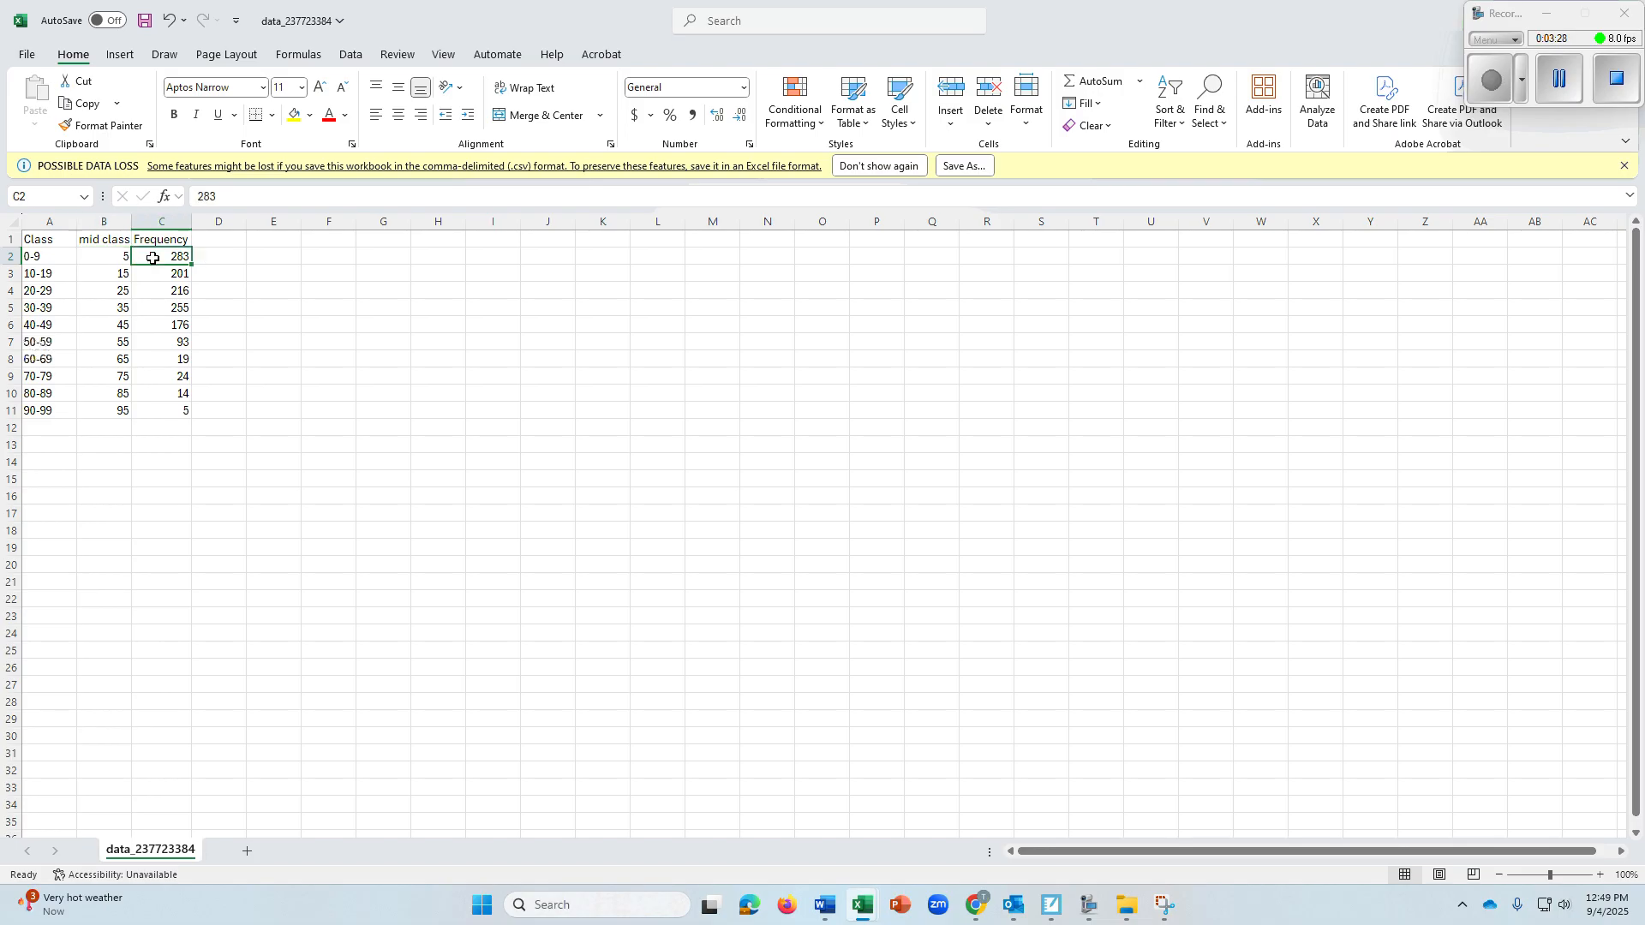
pyautogui.click(238, 240)
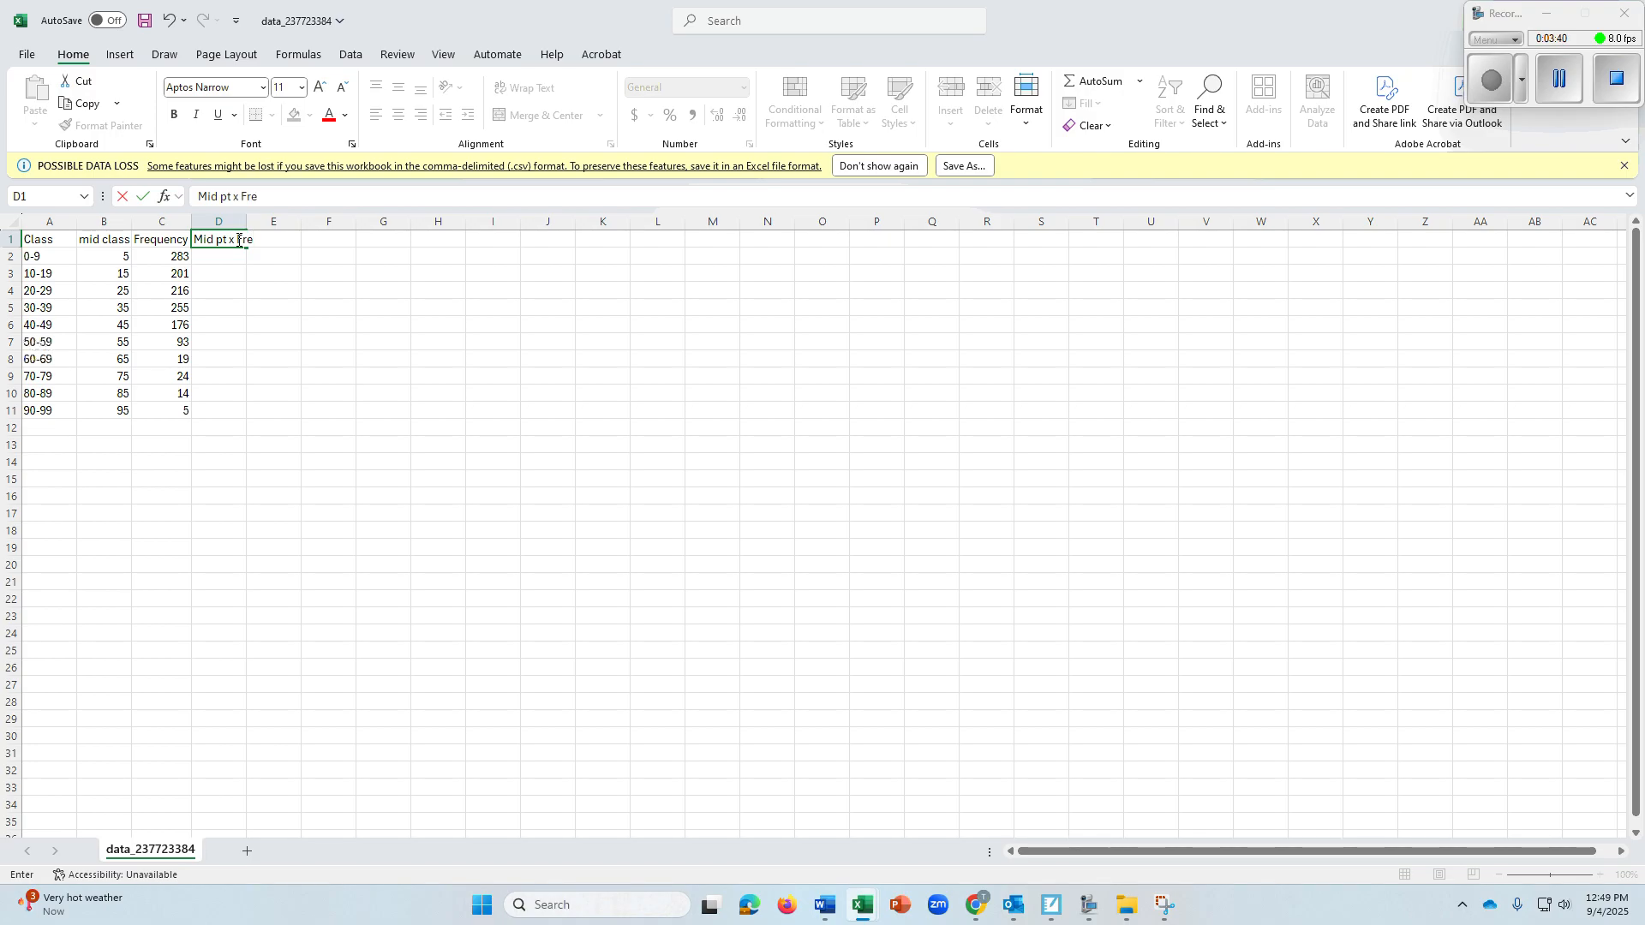
pyautogui.write('ncy')
pyautogui.press('Return')
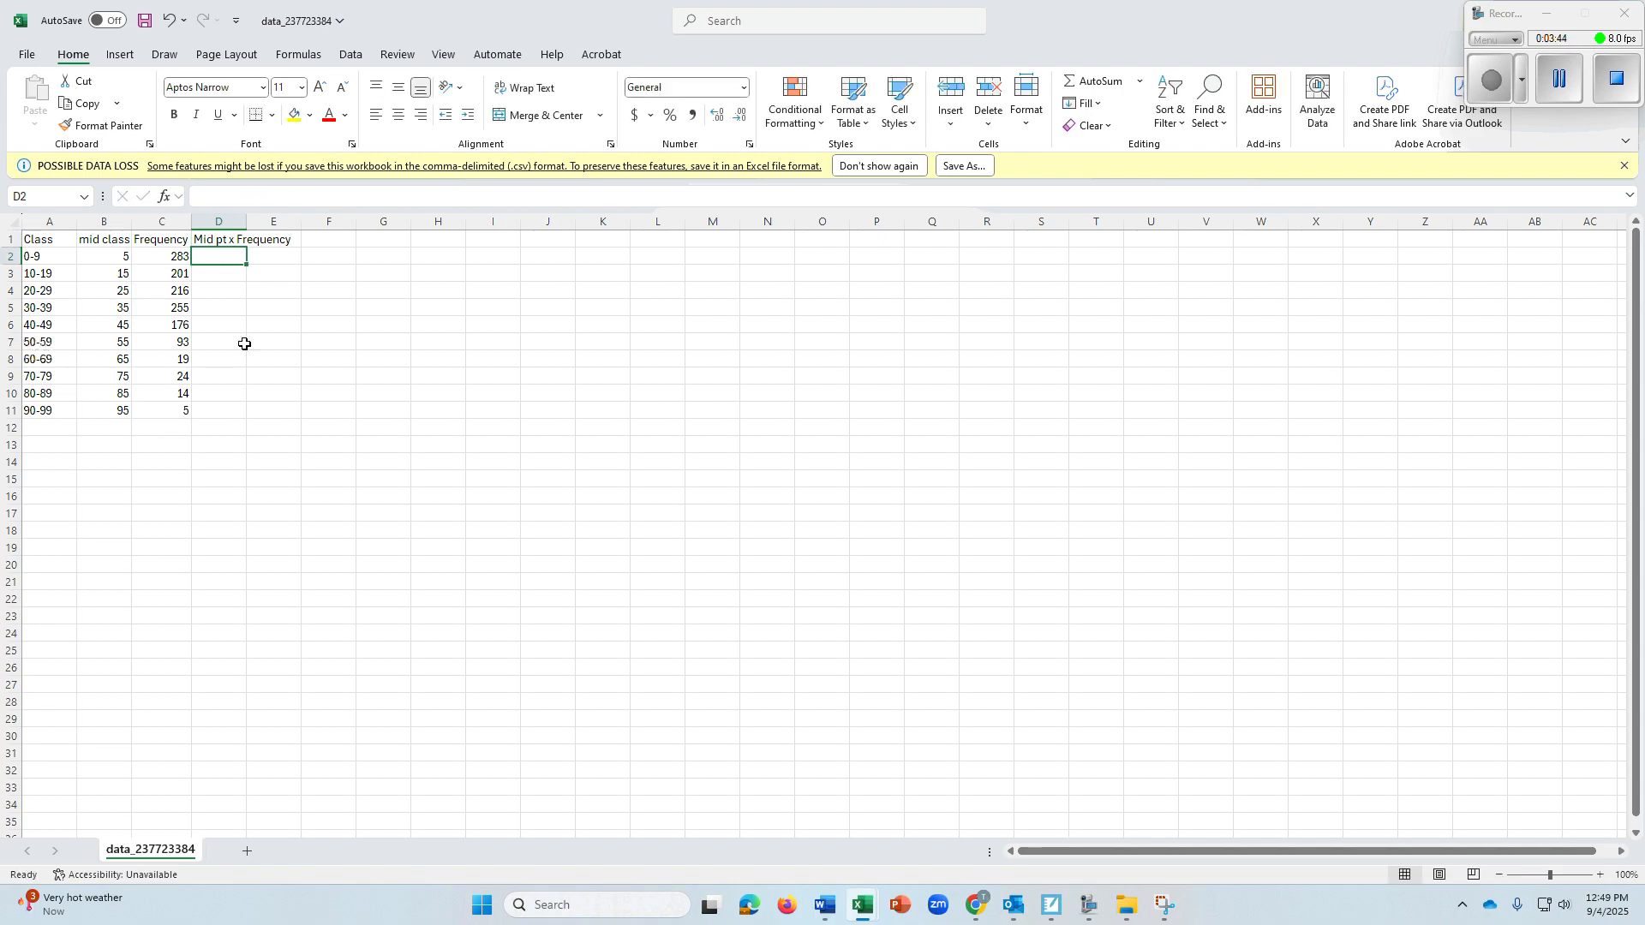
pyautogui.click(233, 272)
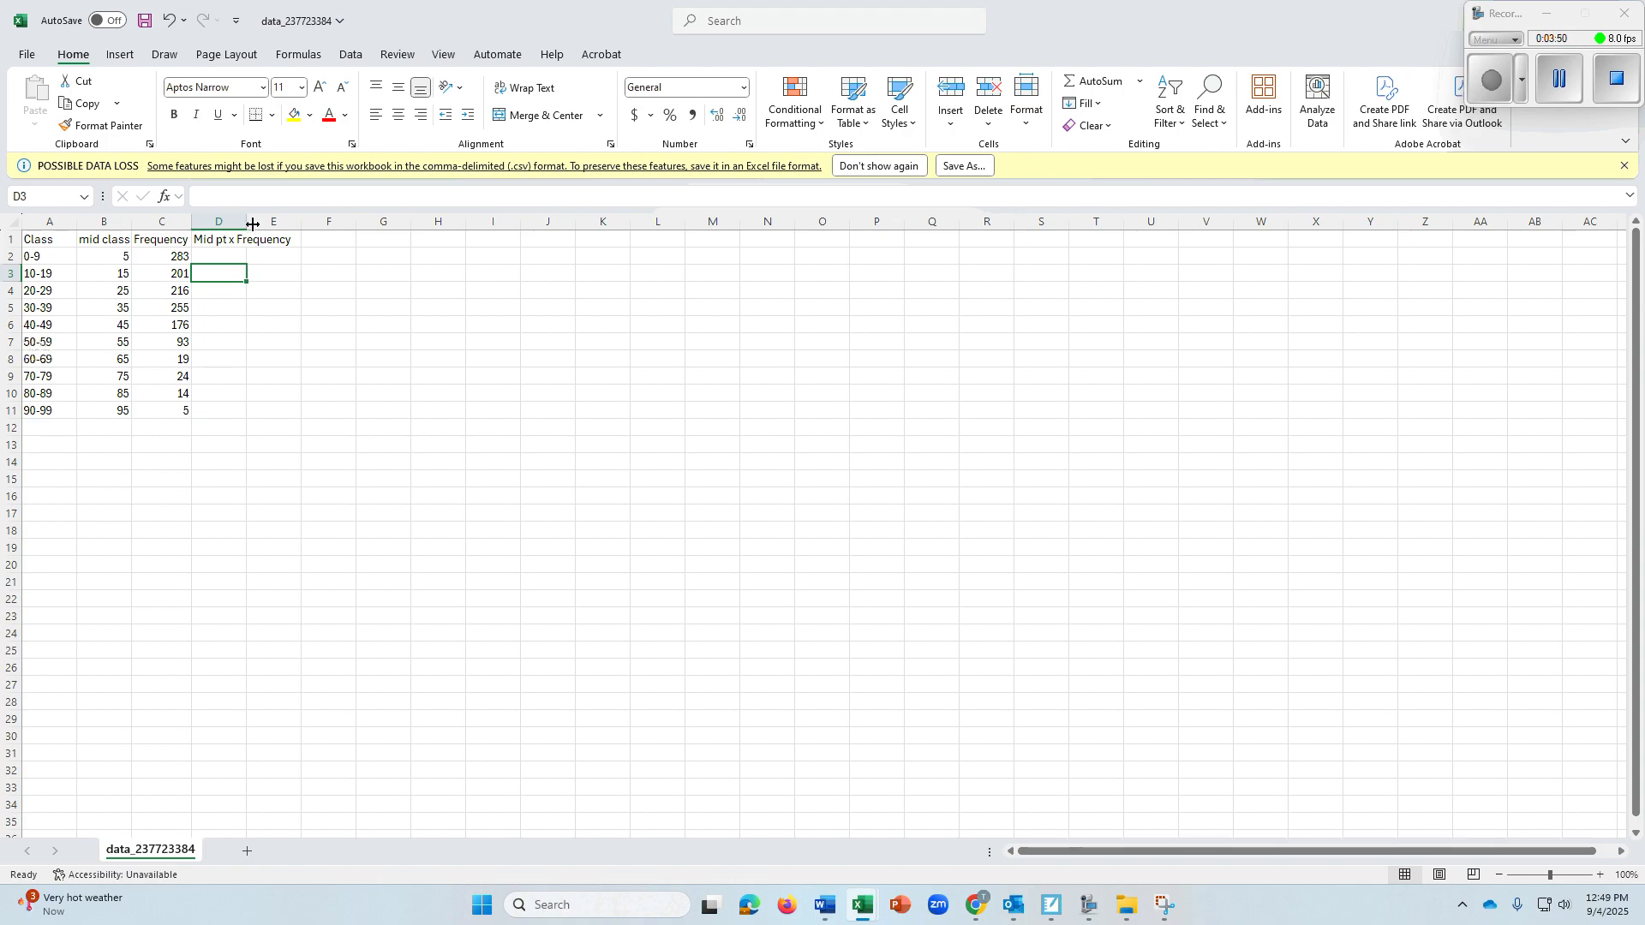
pyautogui.moveTo(249, 224); pyautogui.dragTo(296, 224)
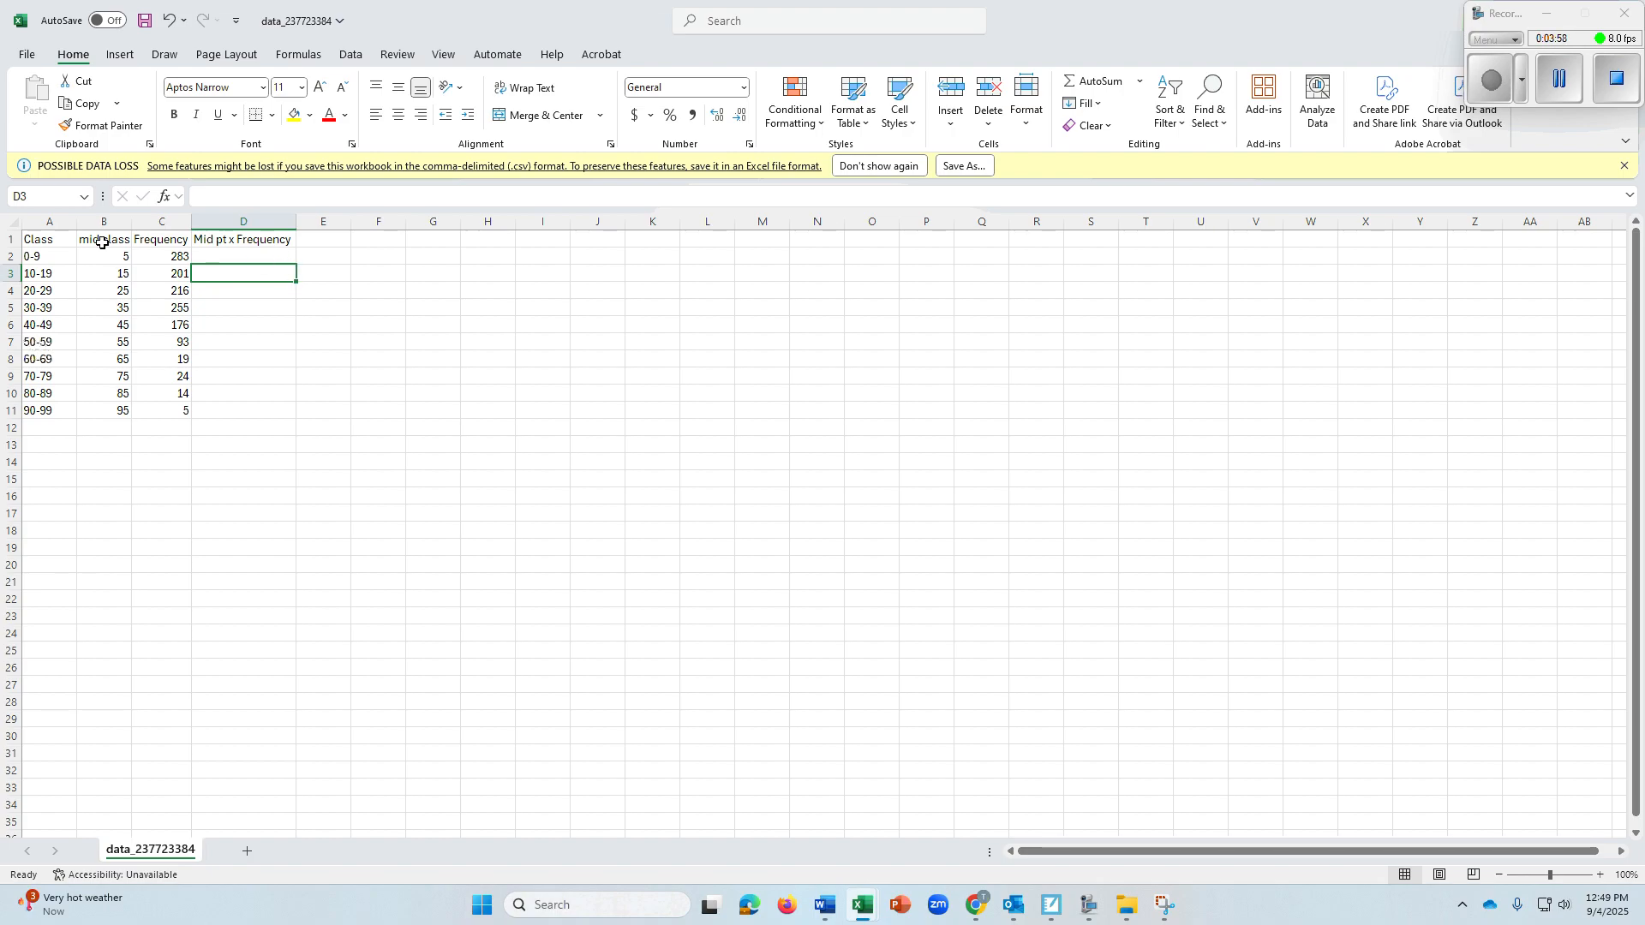
# Enter the formula =B2*C2 in D2 to multiply the first midpoint by its frequency
pyautogui.click(214, 255)
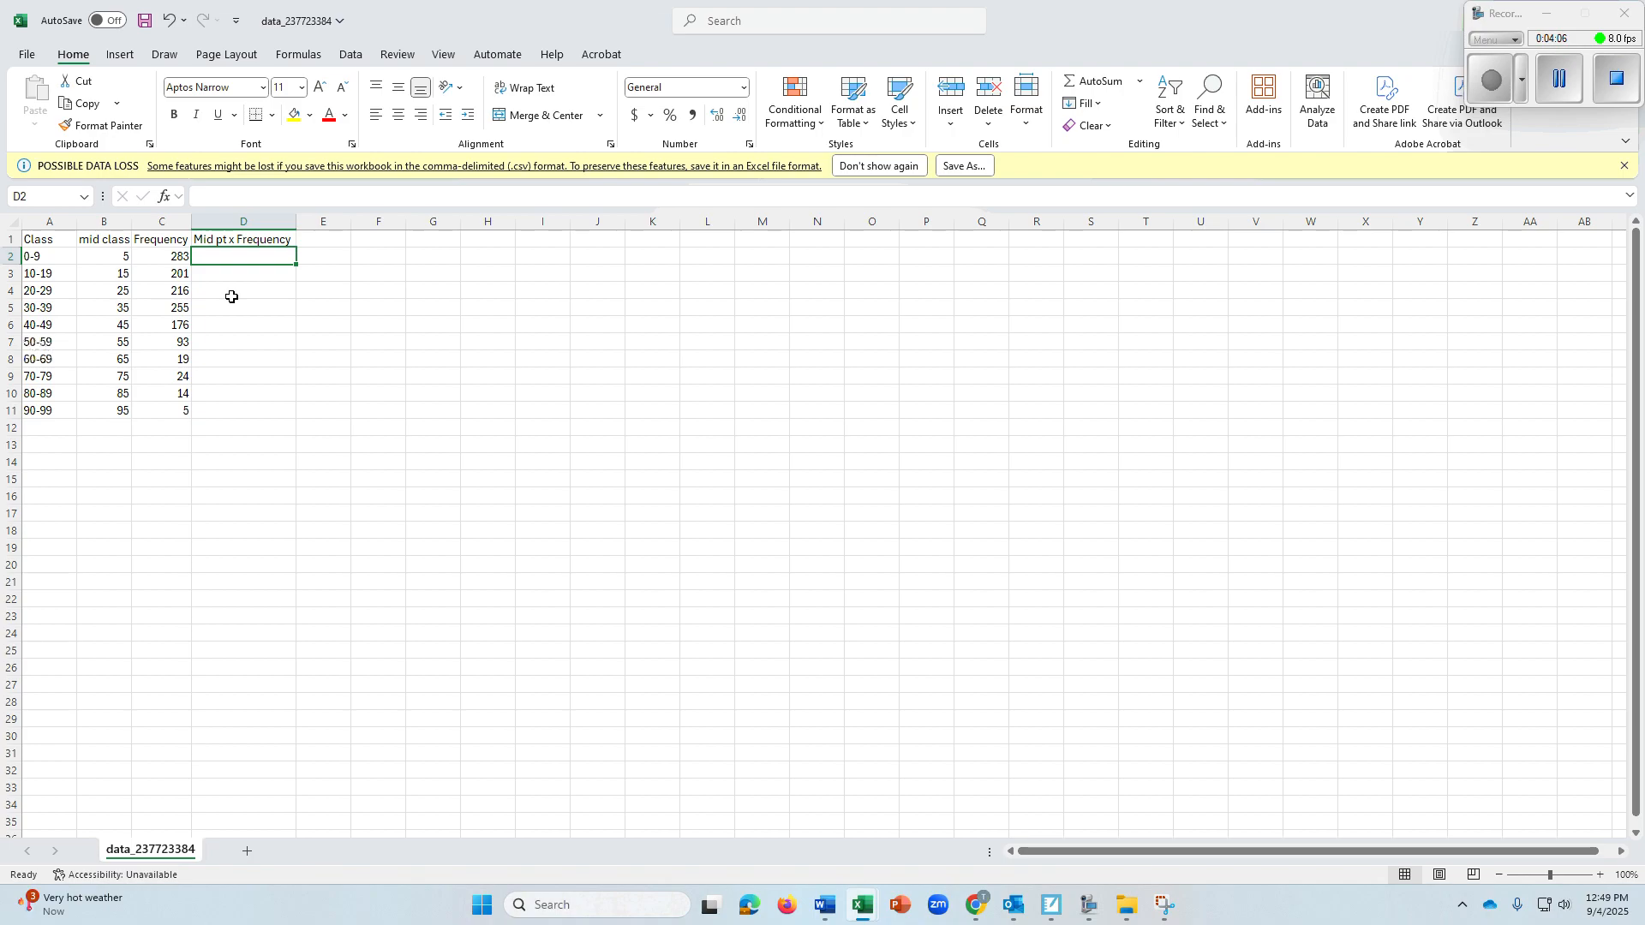
pyautogui.write('=')
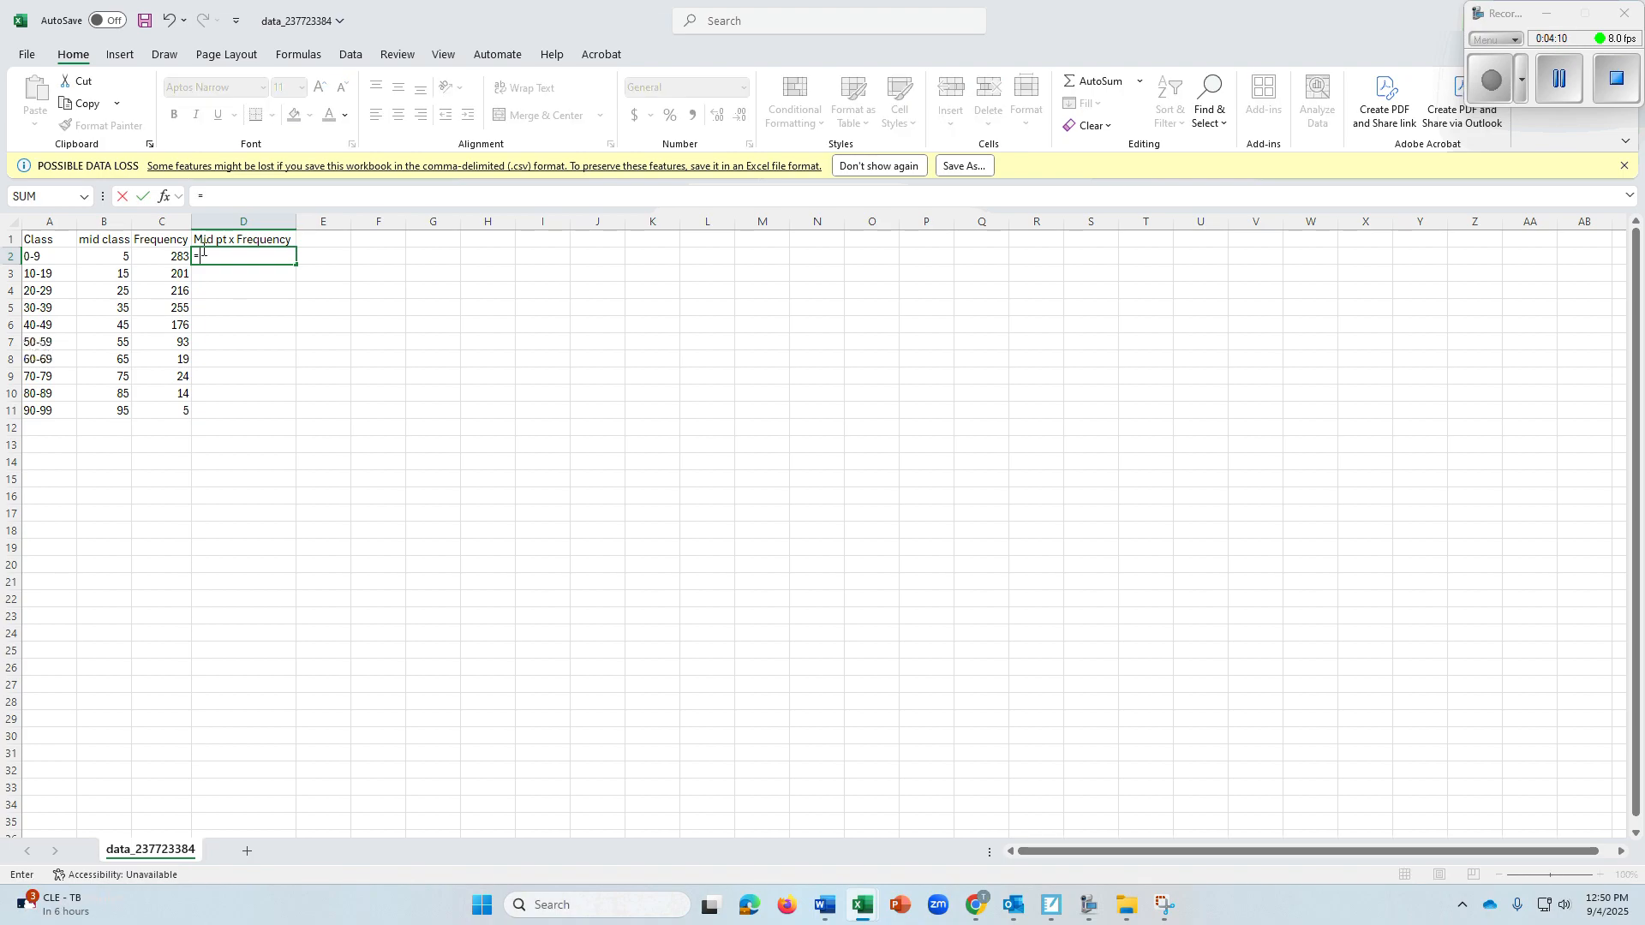
pyautogui.click(108, 257)
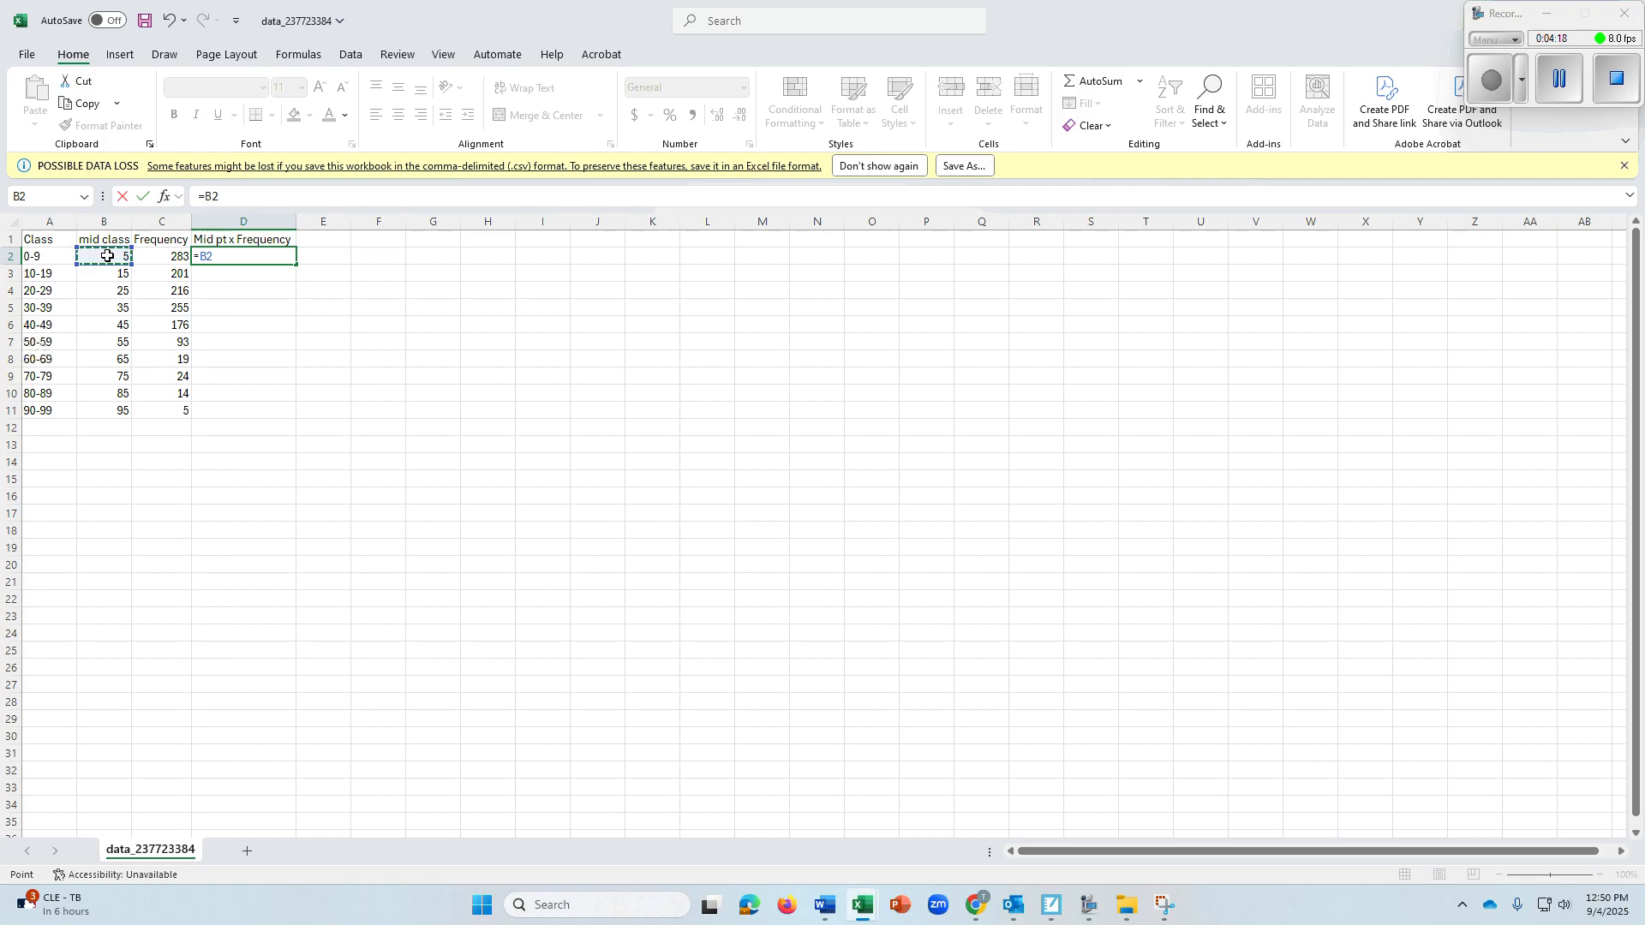
pyautogui.write('*')
pyautogui.click(165, 256)
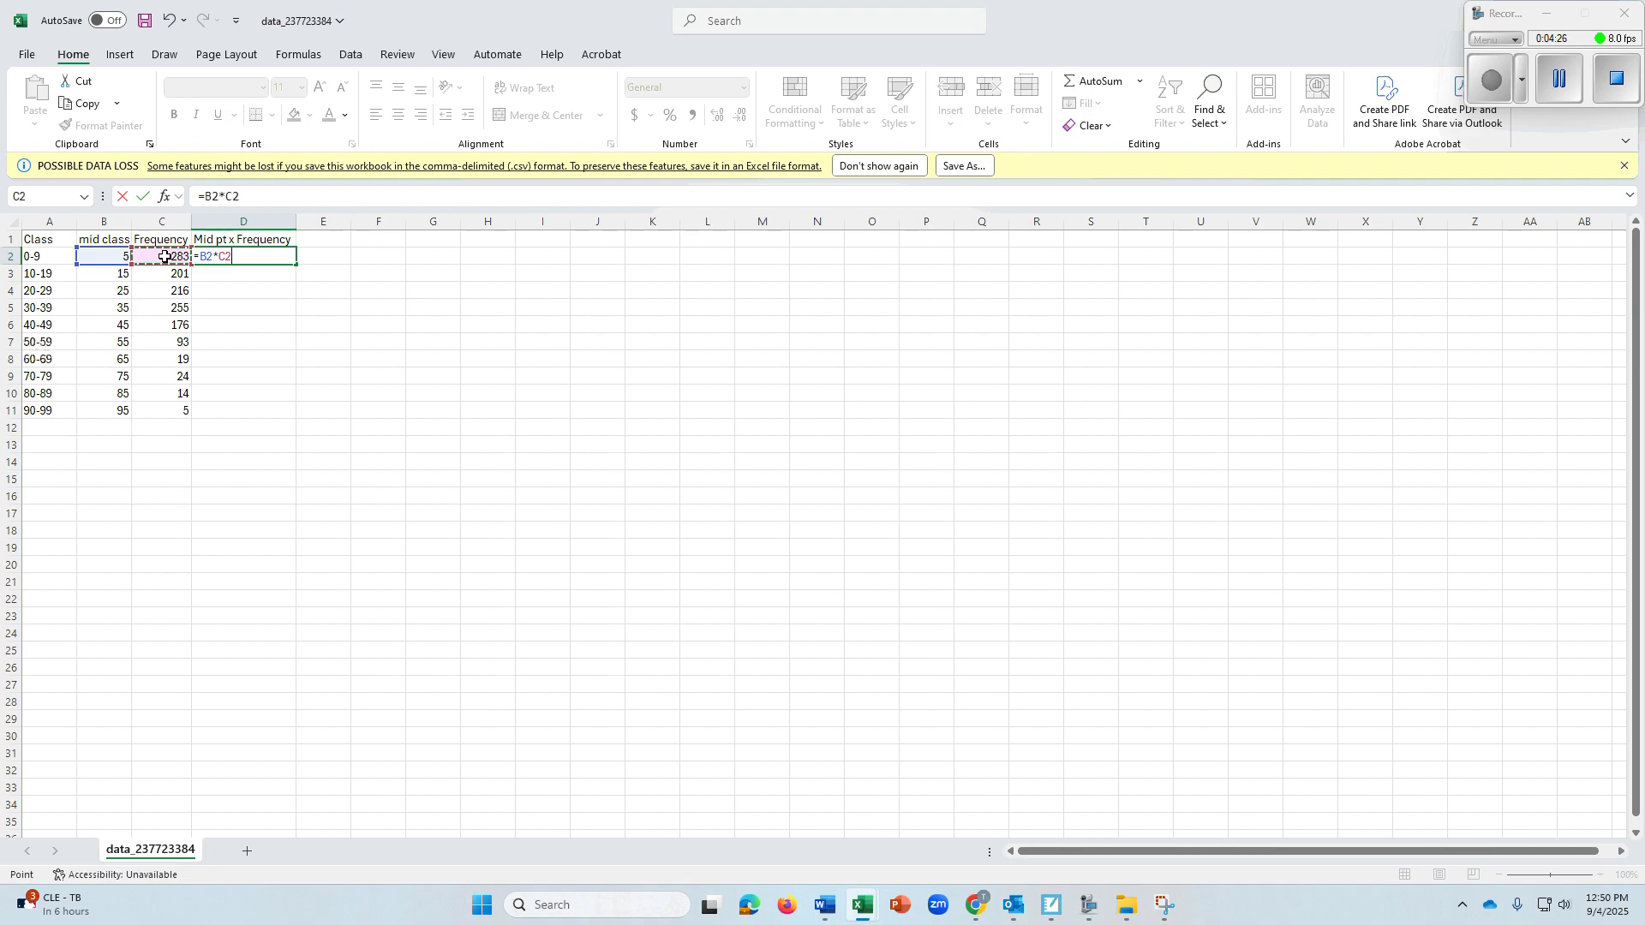
pyautogui.press('Return')
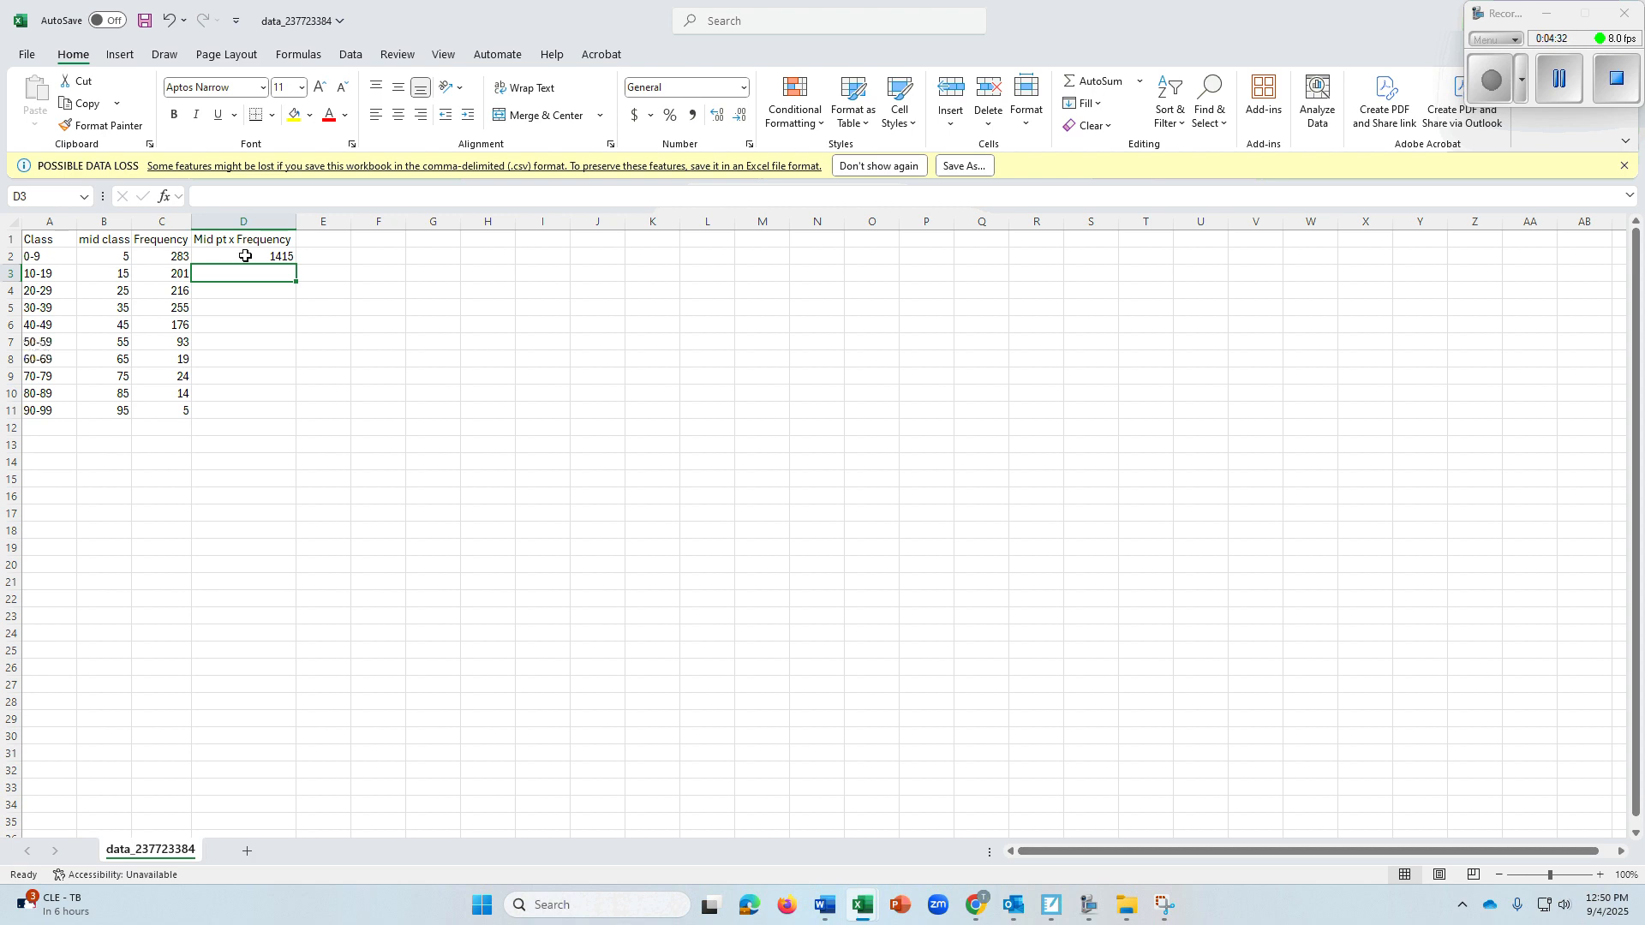
# Fill the midpoint-times-frequency formula from D2 down to D11
pyautogui.click(228, 291)
pyautogui.click(228, 311)
pyautogui.click(228, 327)
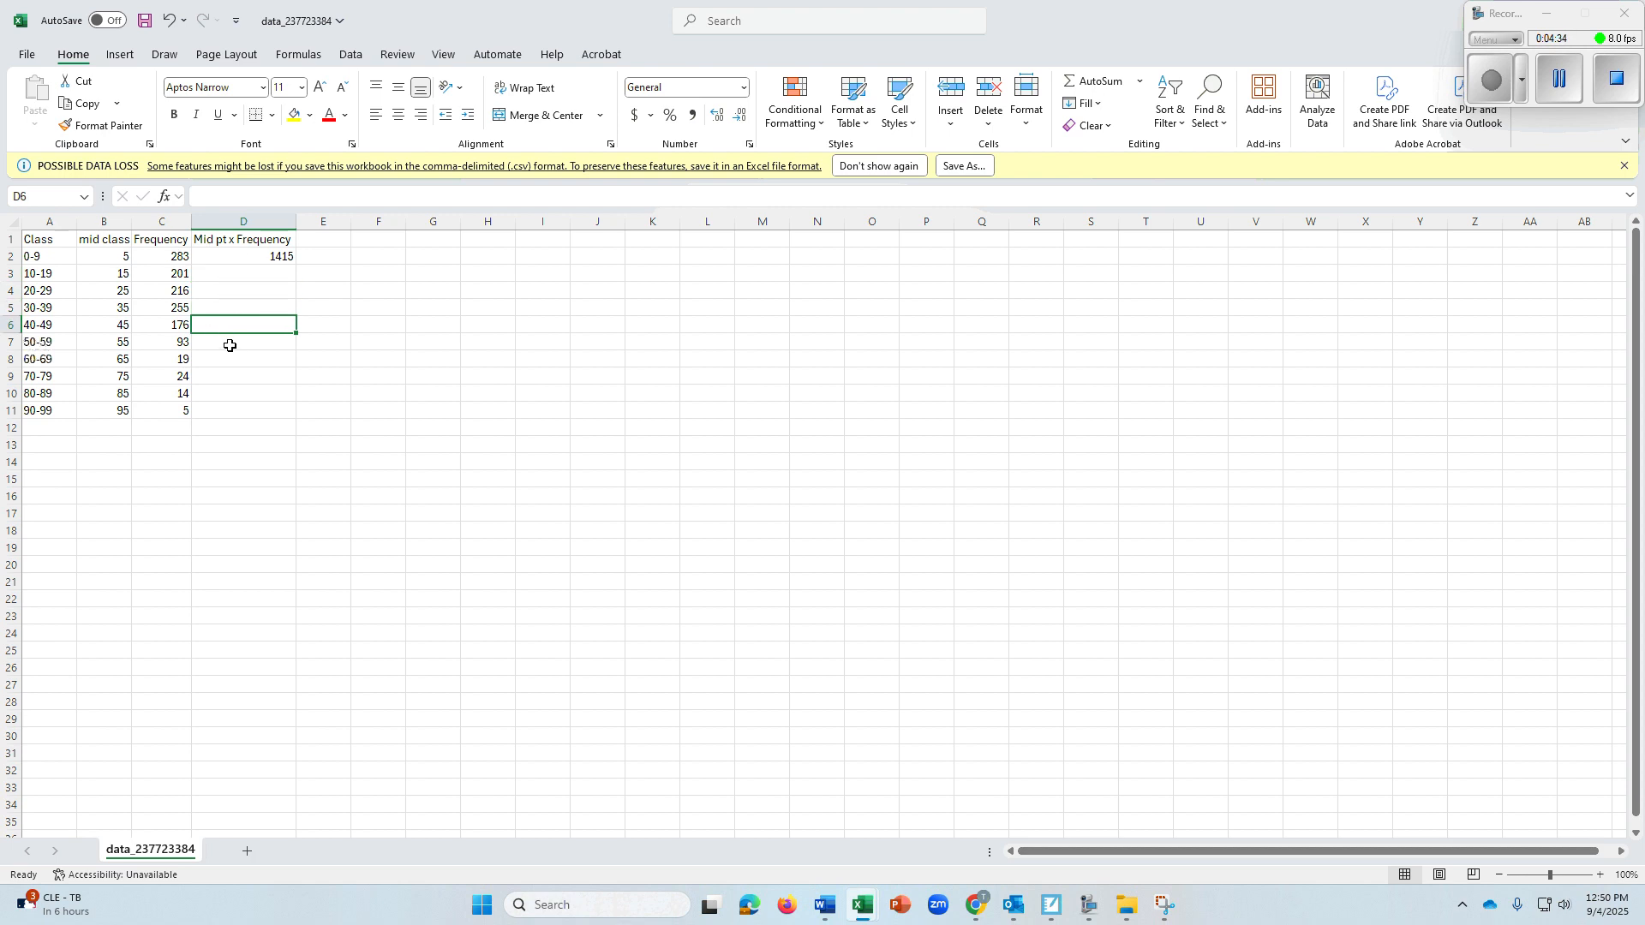
pyautogui.click(229, 387)
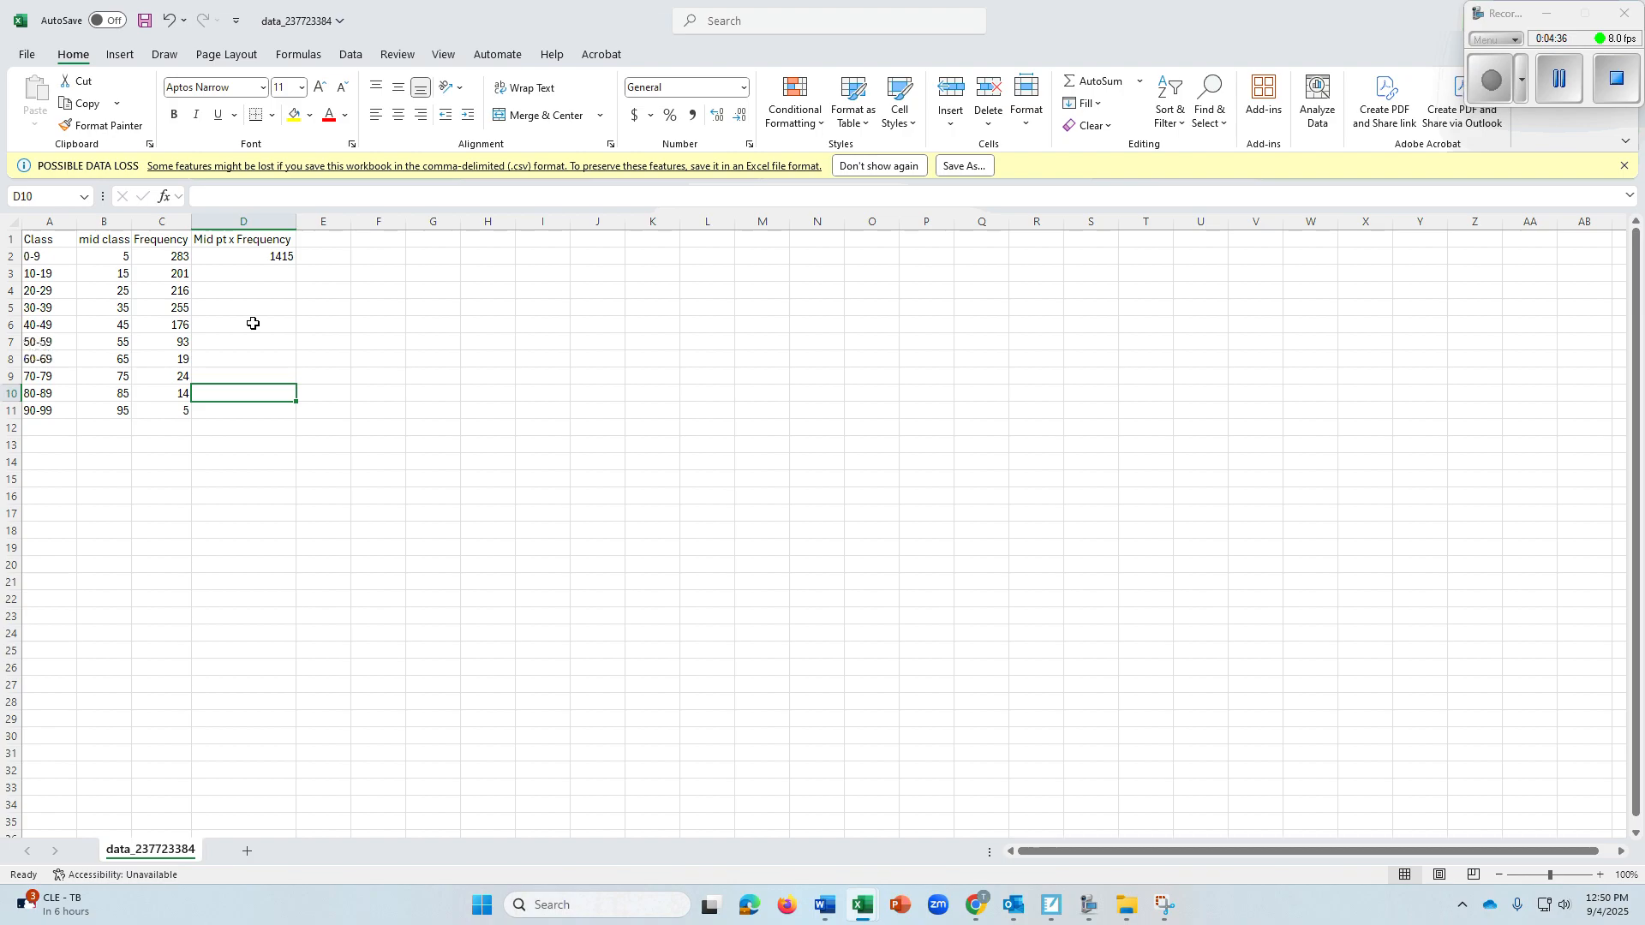
pyautogui.click(262, 257)
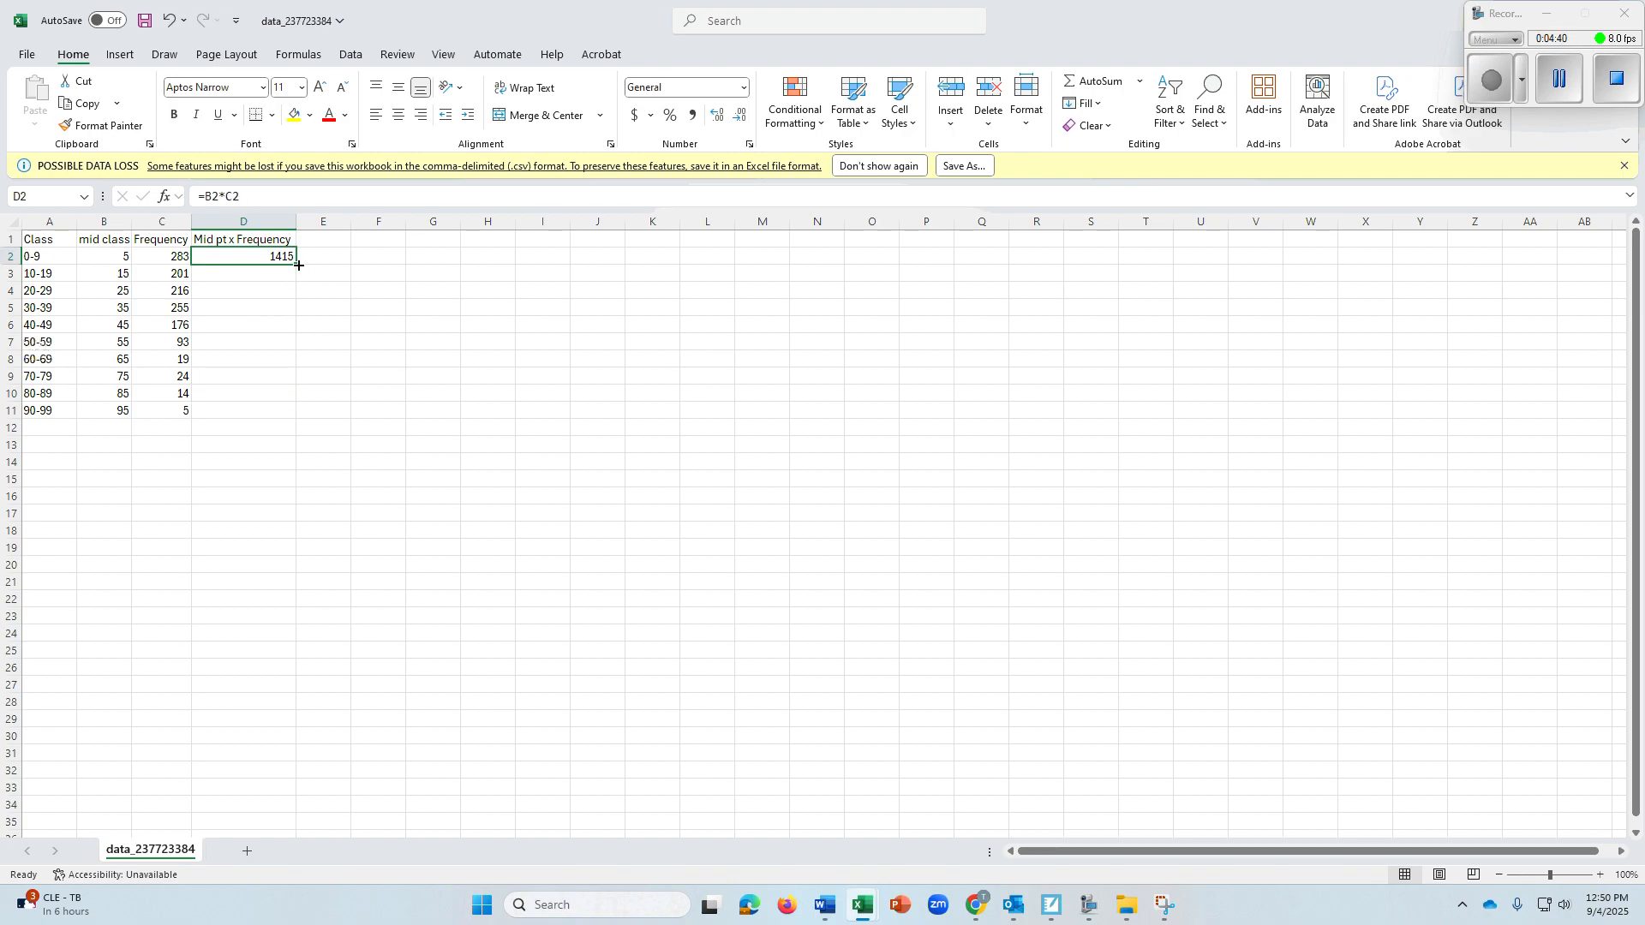
pyautogui.moveTo(297, 266); pyautogui.dragTo(283, 414)
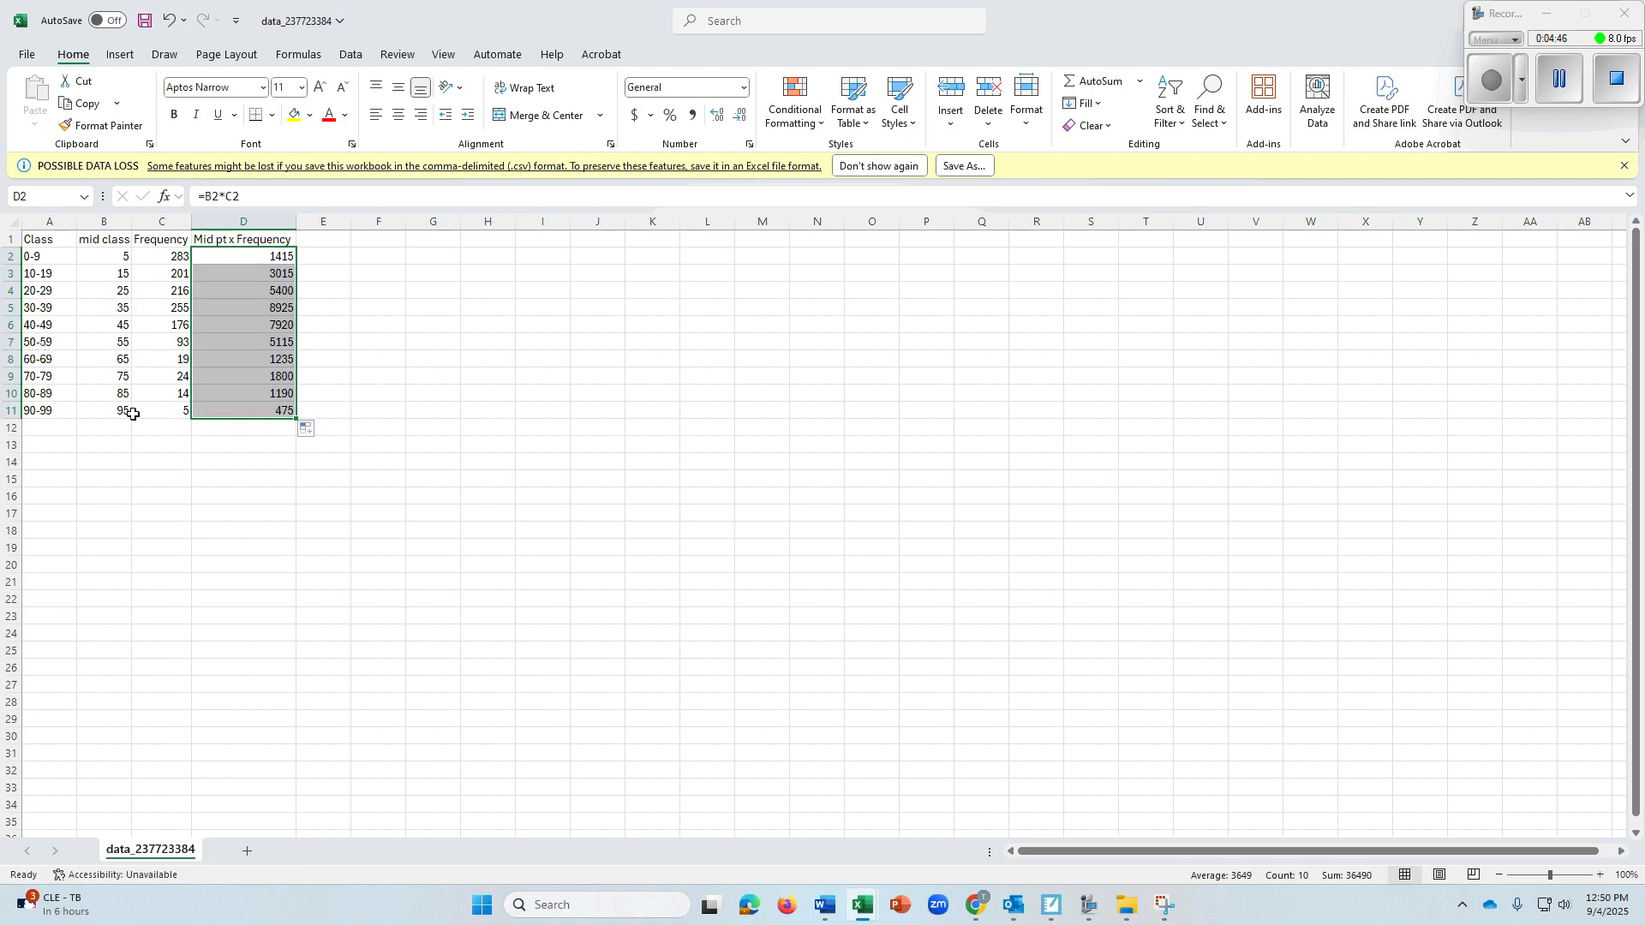
# Check the filled formulas in column D, from D11 up to D4, against each row's midpoint and frequency
pyautogui.click(206, 410)
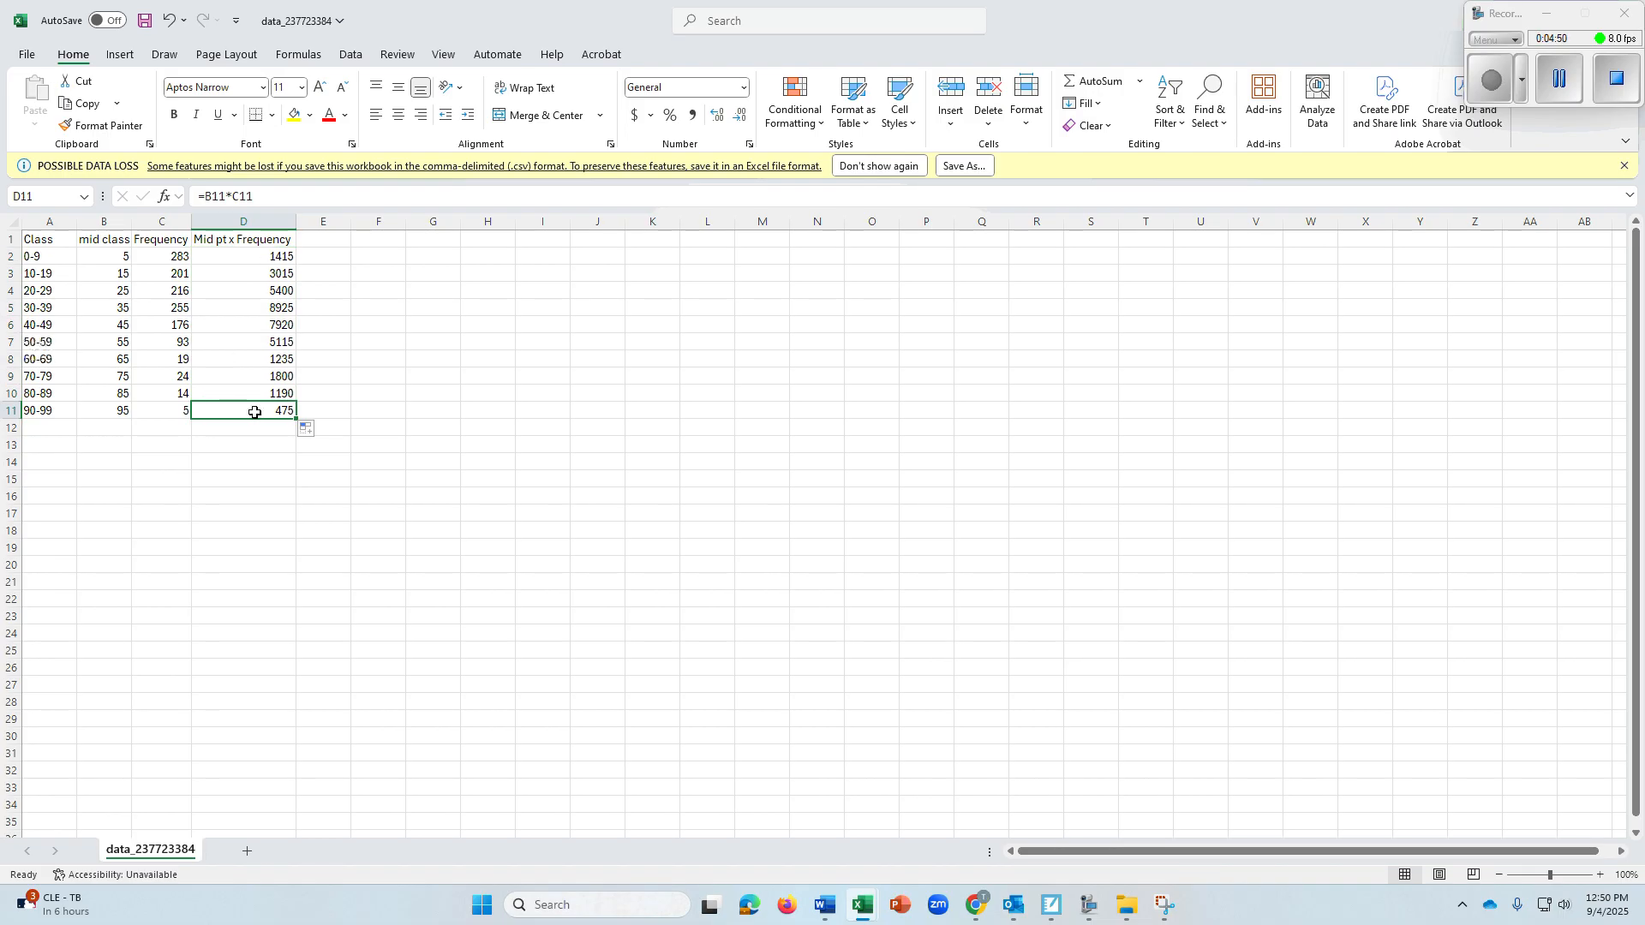
pyautogui.click(12, 411)
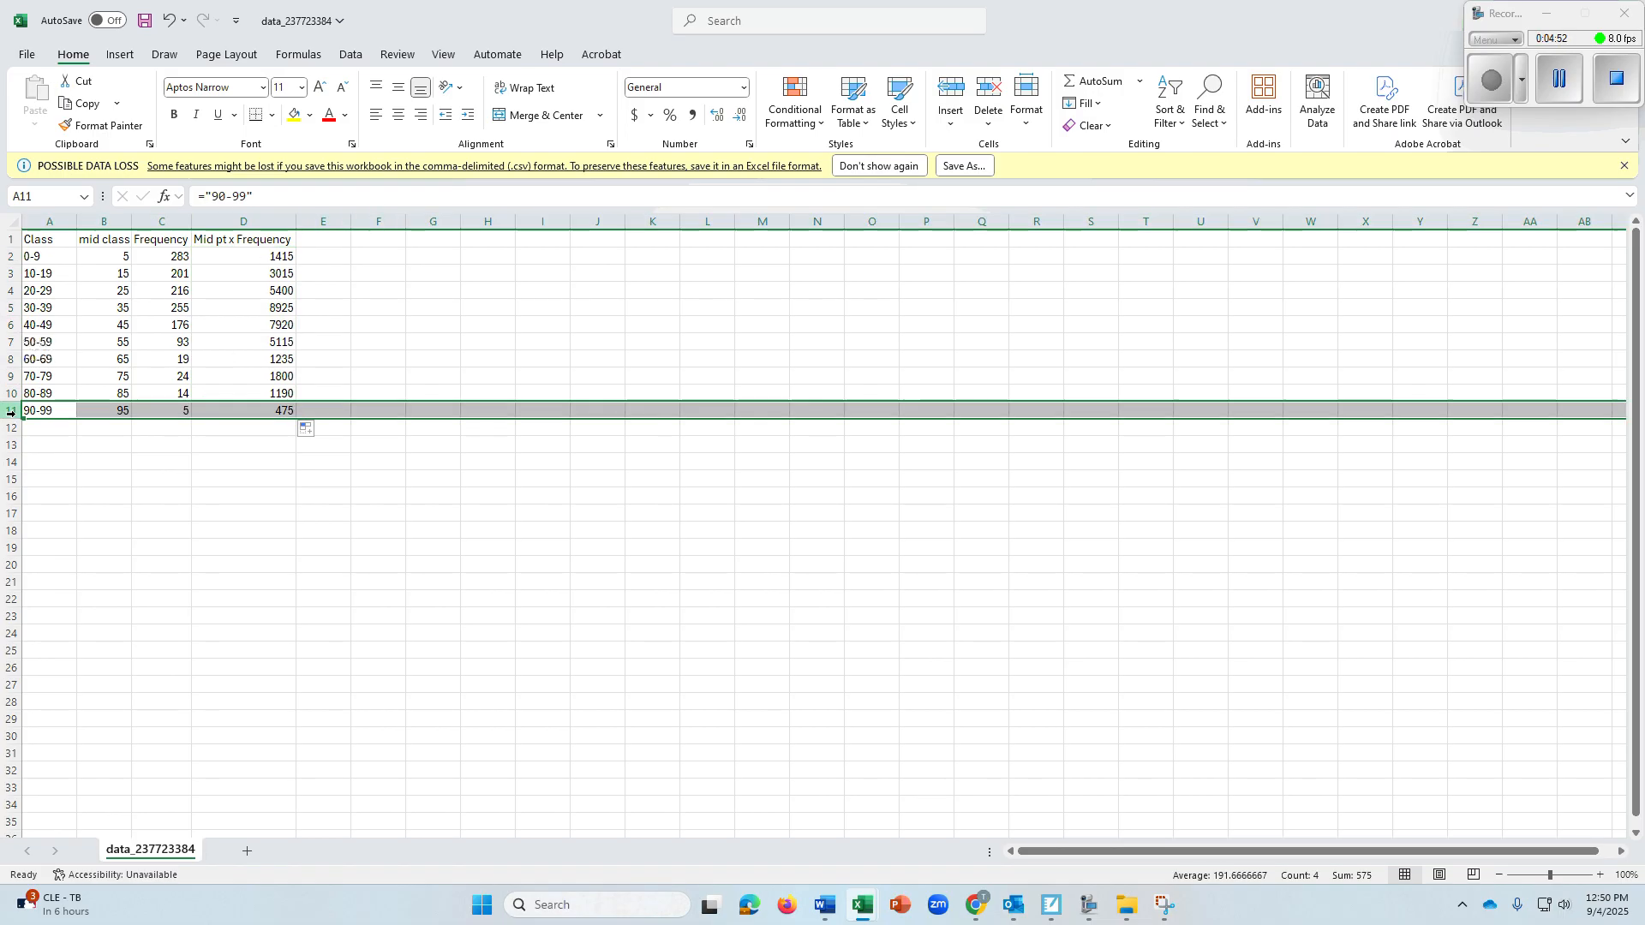
pyautogui.click(266, 409)
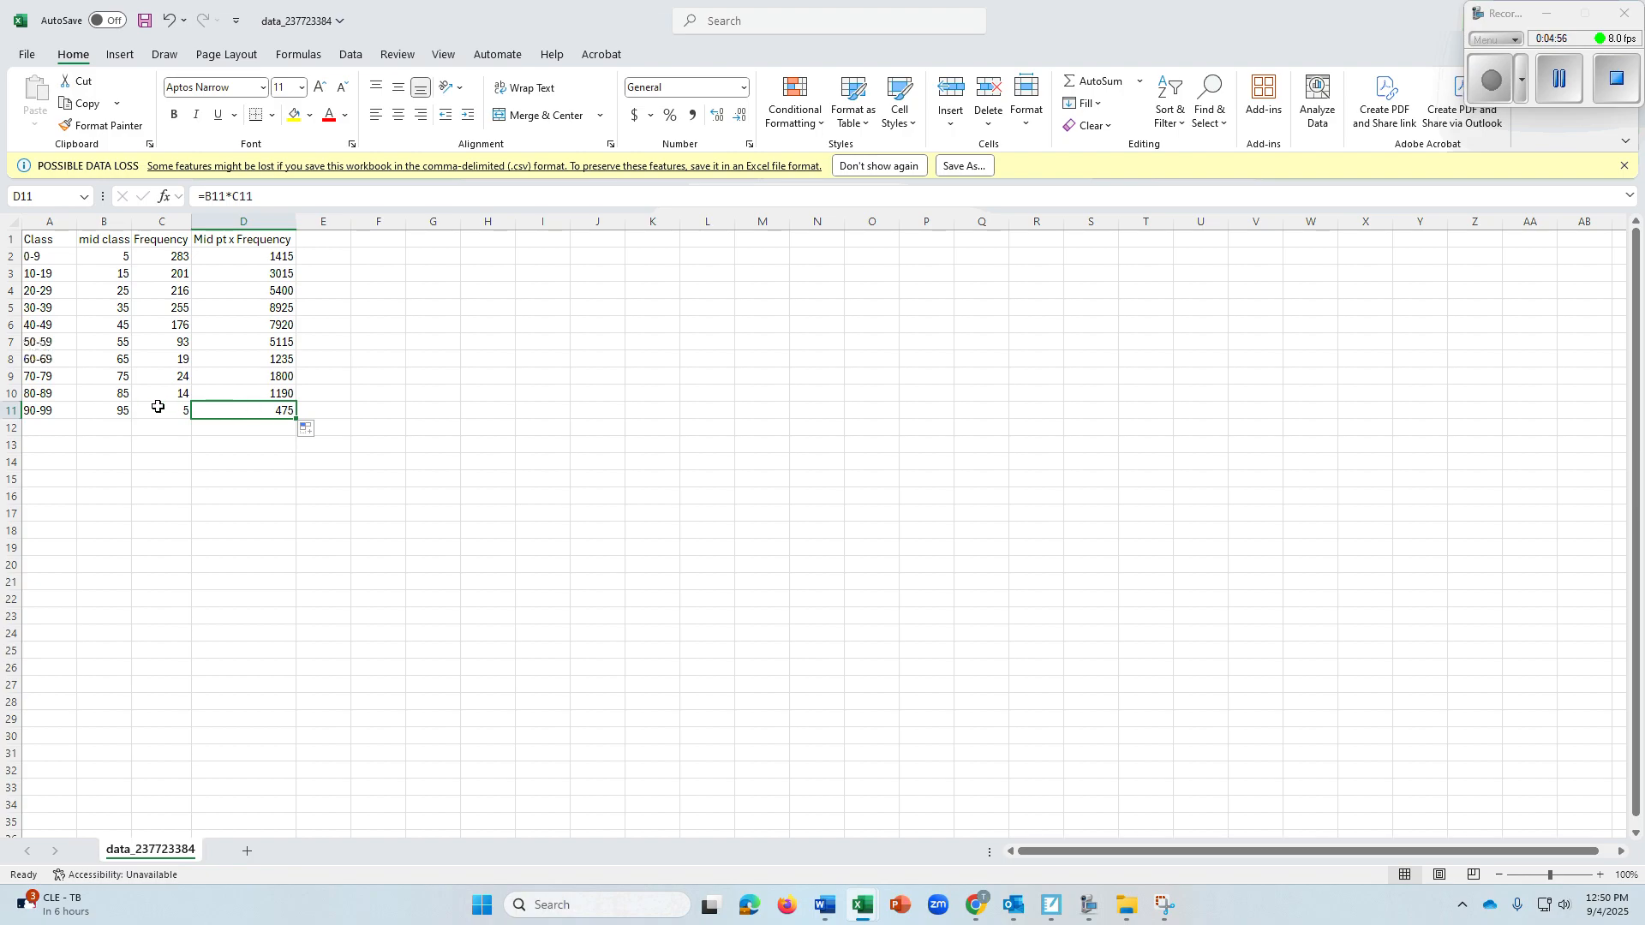
pyautogui.click(242, 396)
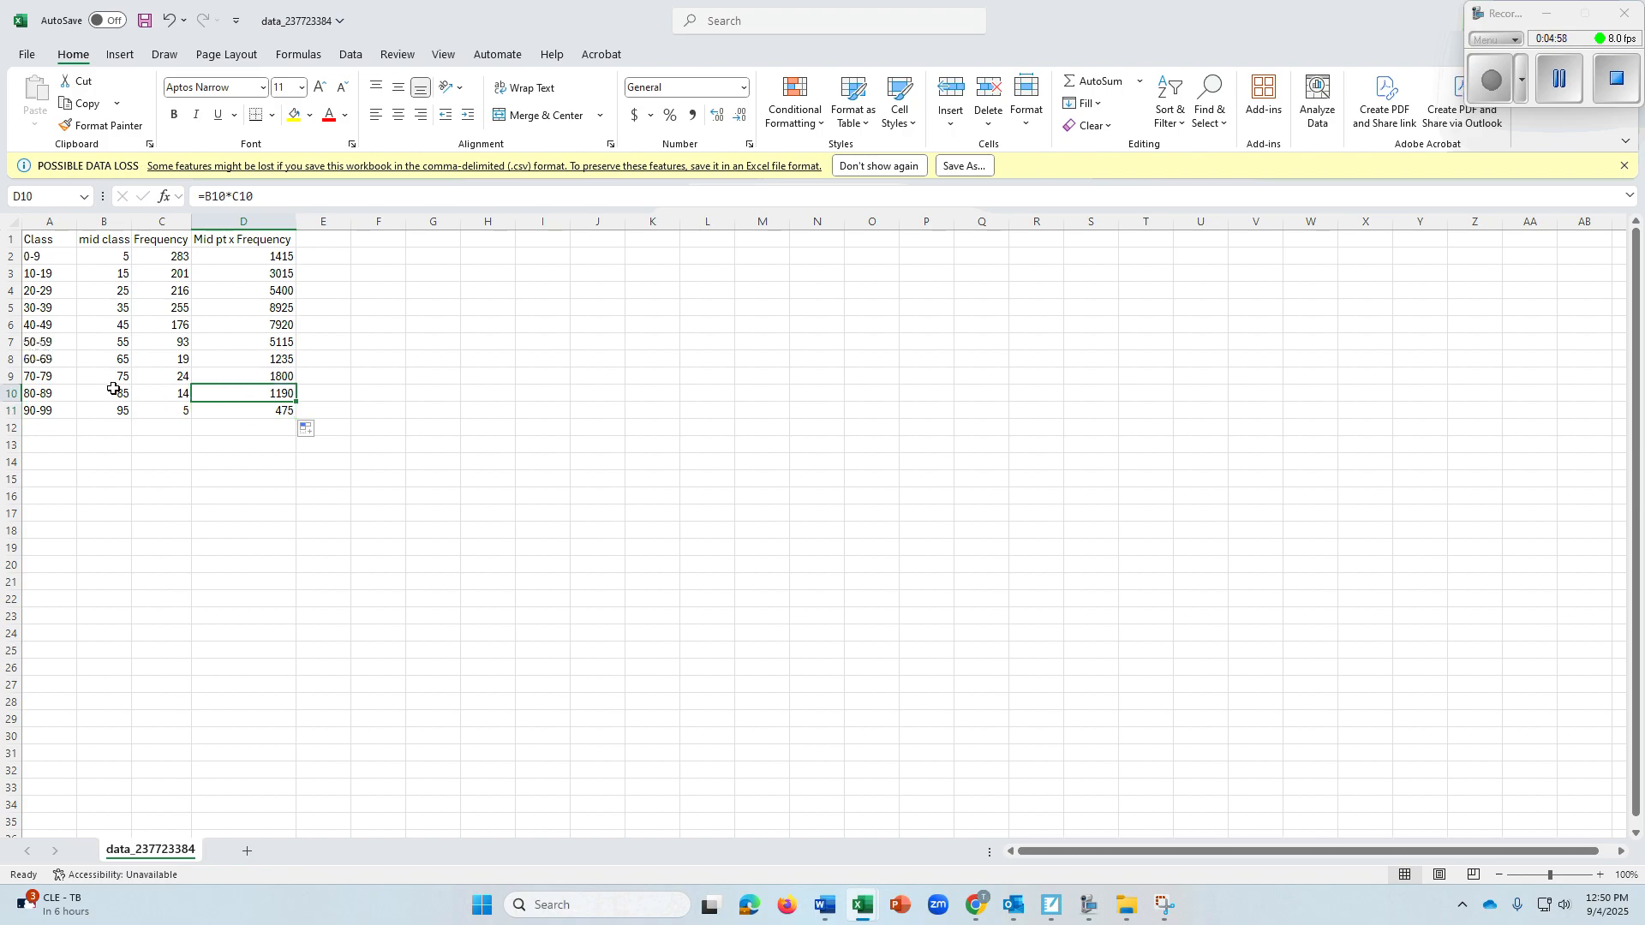
pyautogui.click(239, 378)
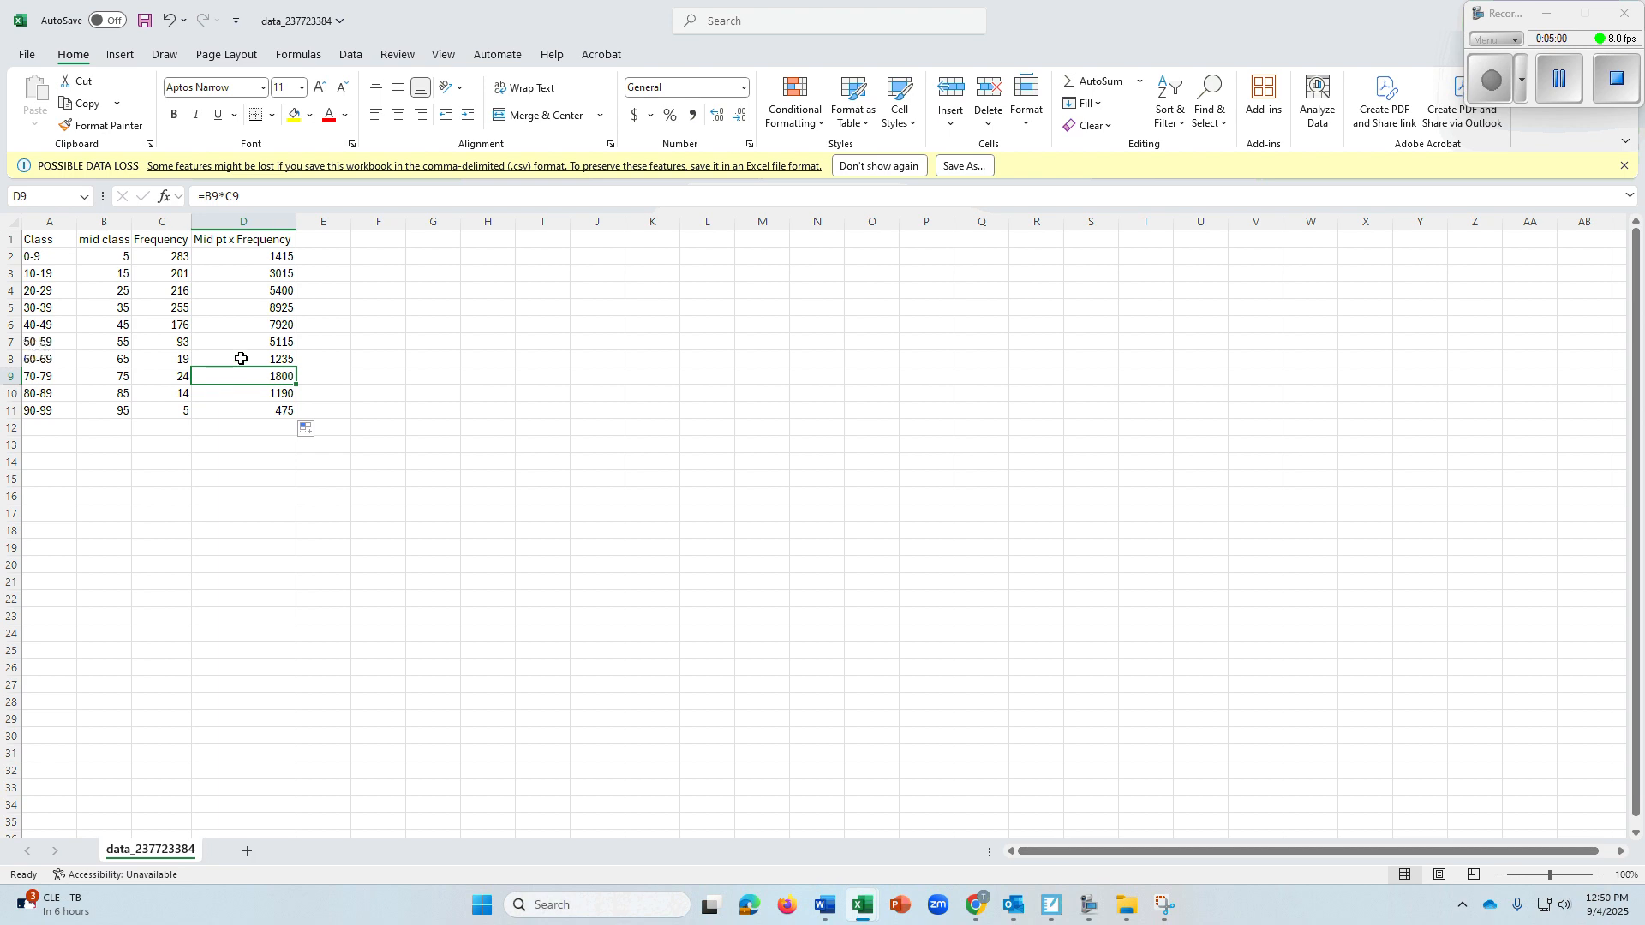
pyautogui.click(241, 356)
pyautogui.click(244, 327)
pyautogui.click(247, 293)
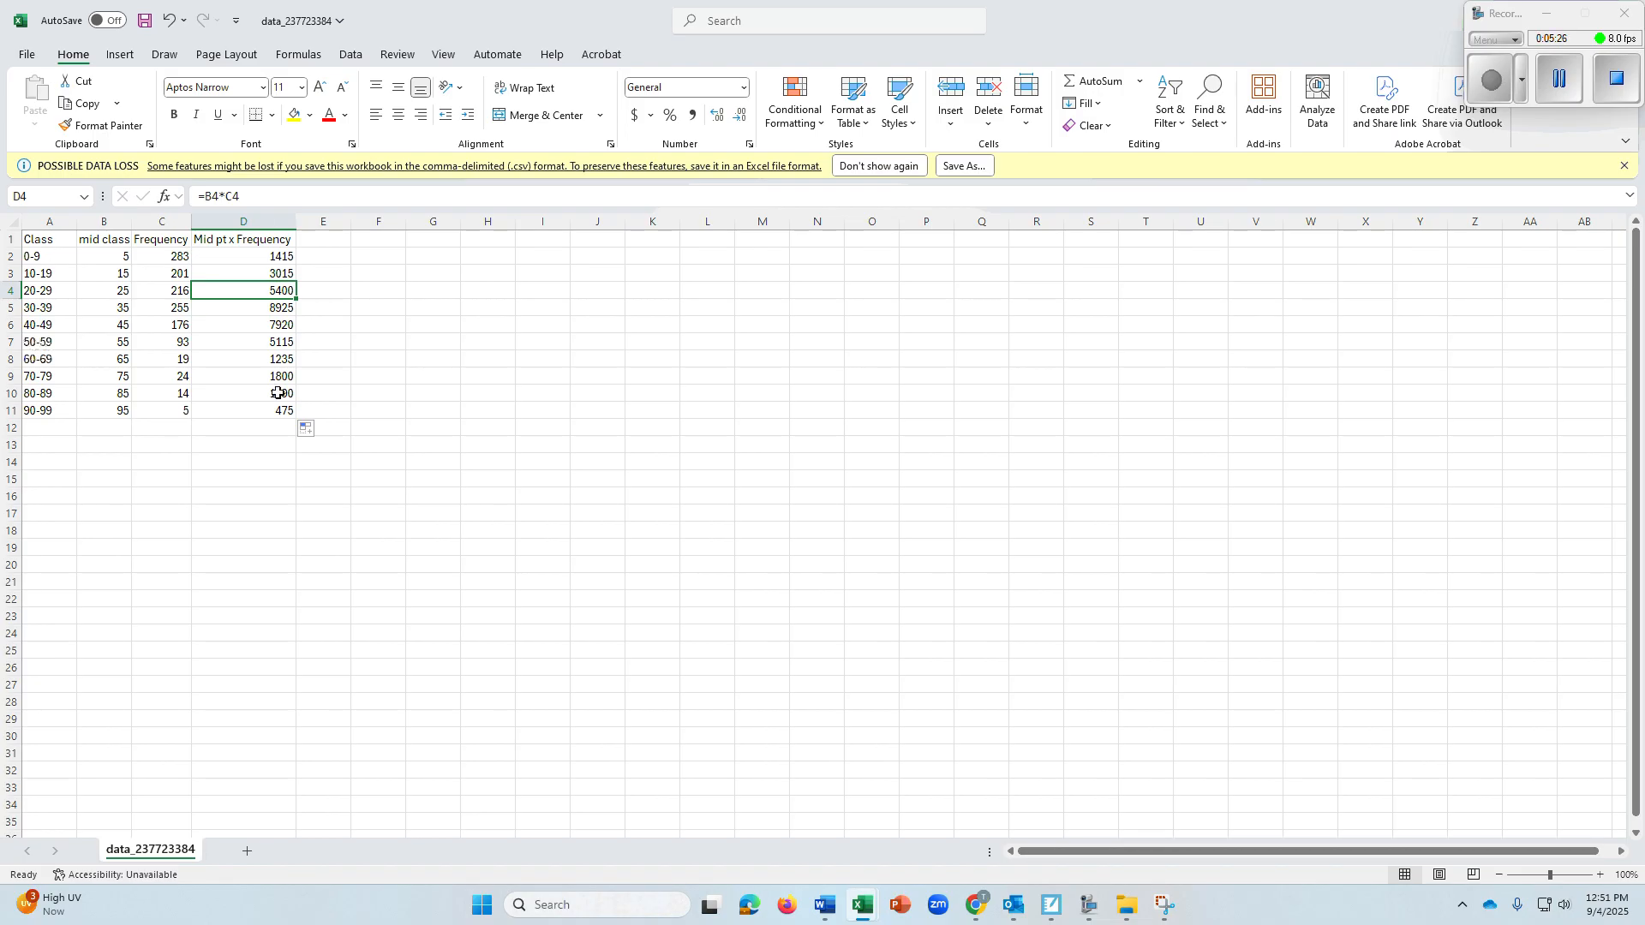
# Total the midpoint-times-frequency products in D12 with the formula =SUM(D2:D11)
pyautogui.click(254, 434)
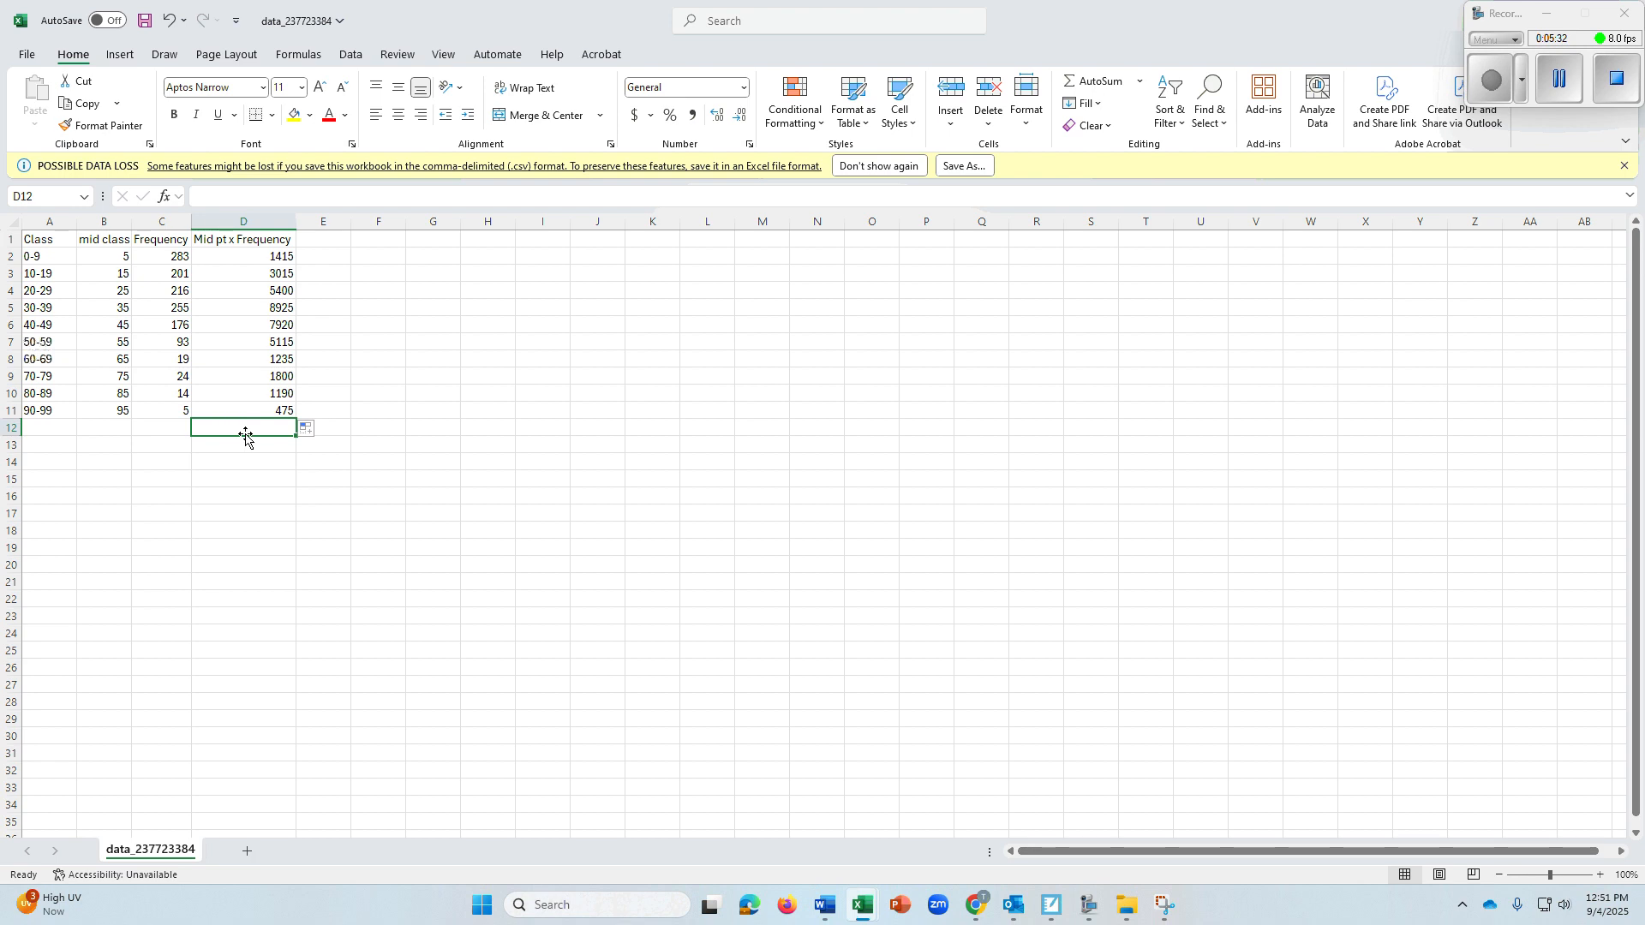
pyautogui.write('=sum')
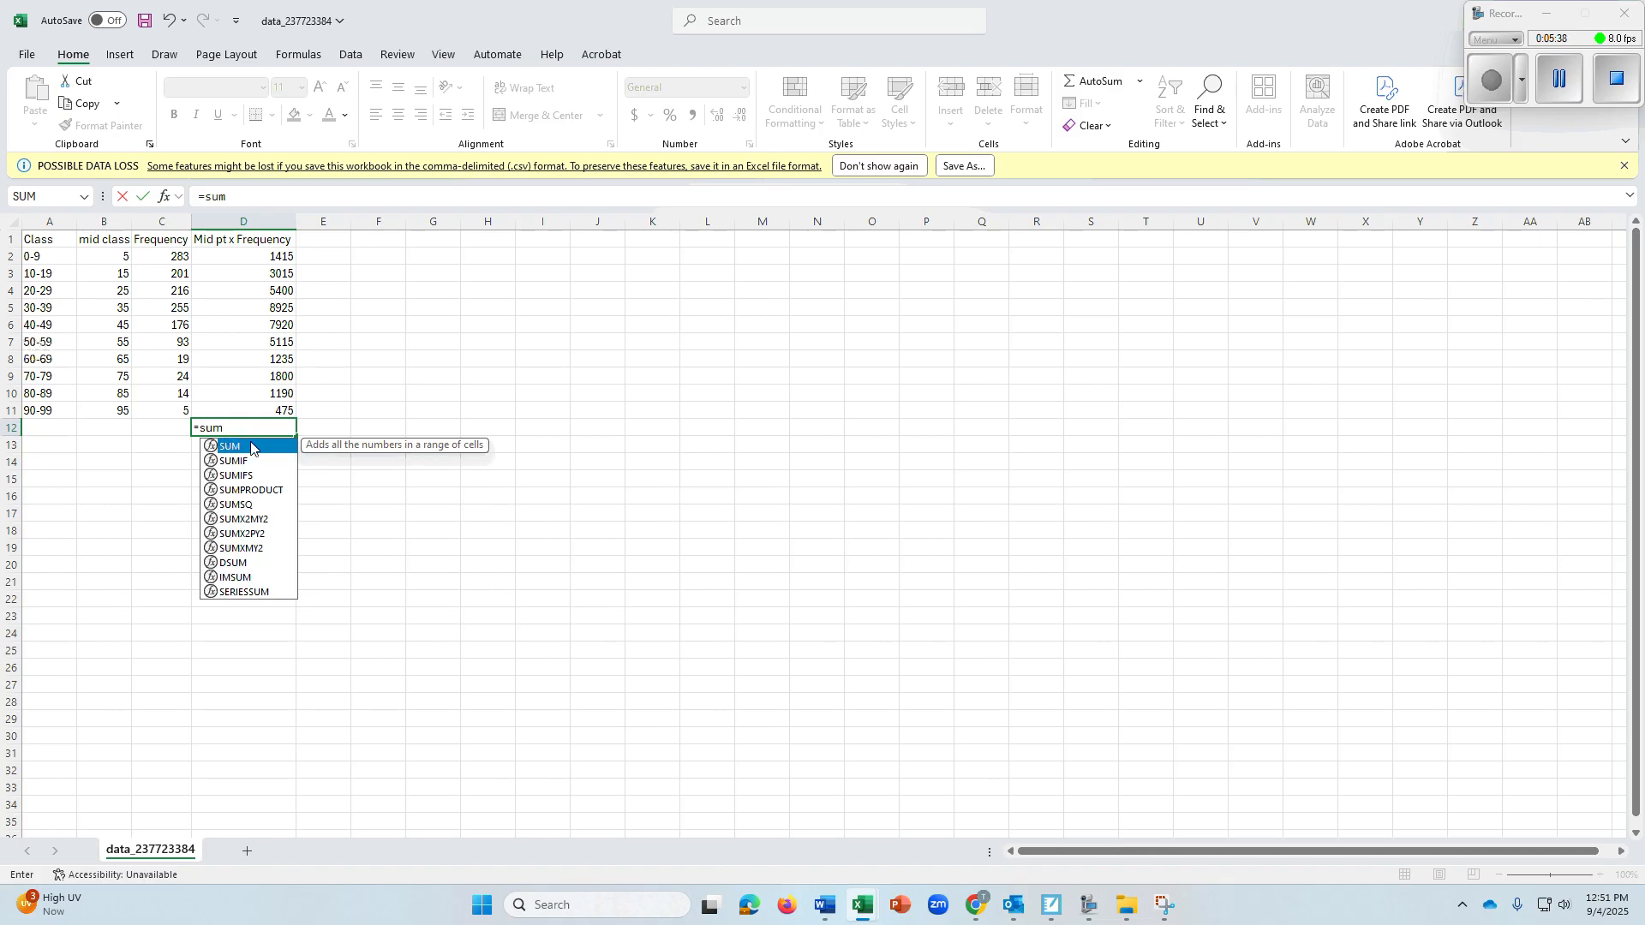
pyautogui.doubleClick(249, 447)
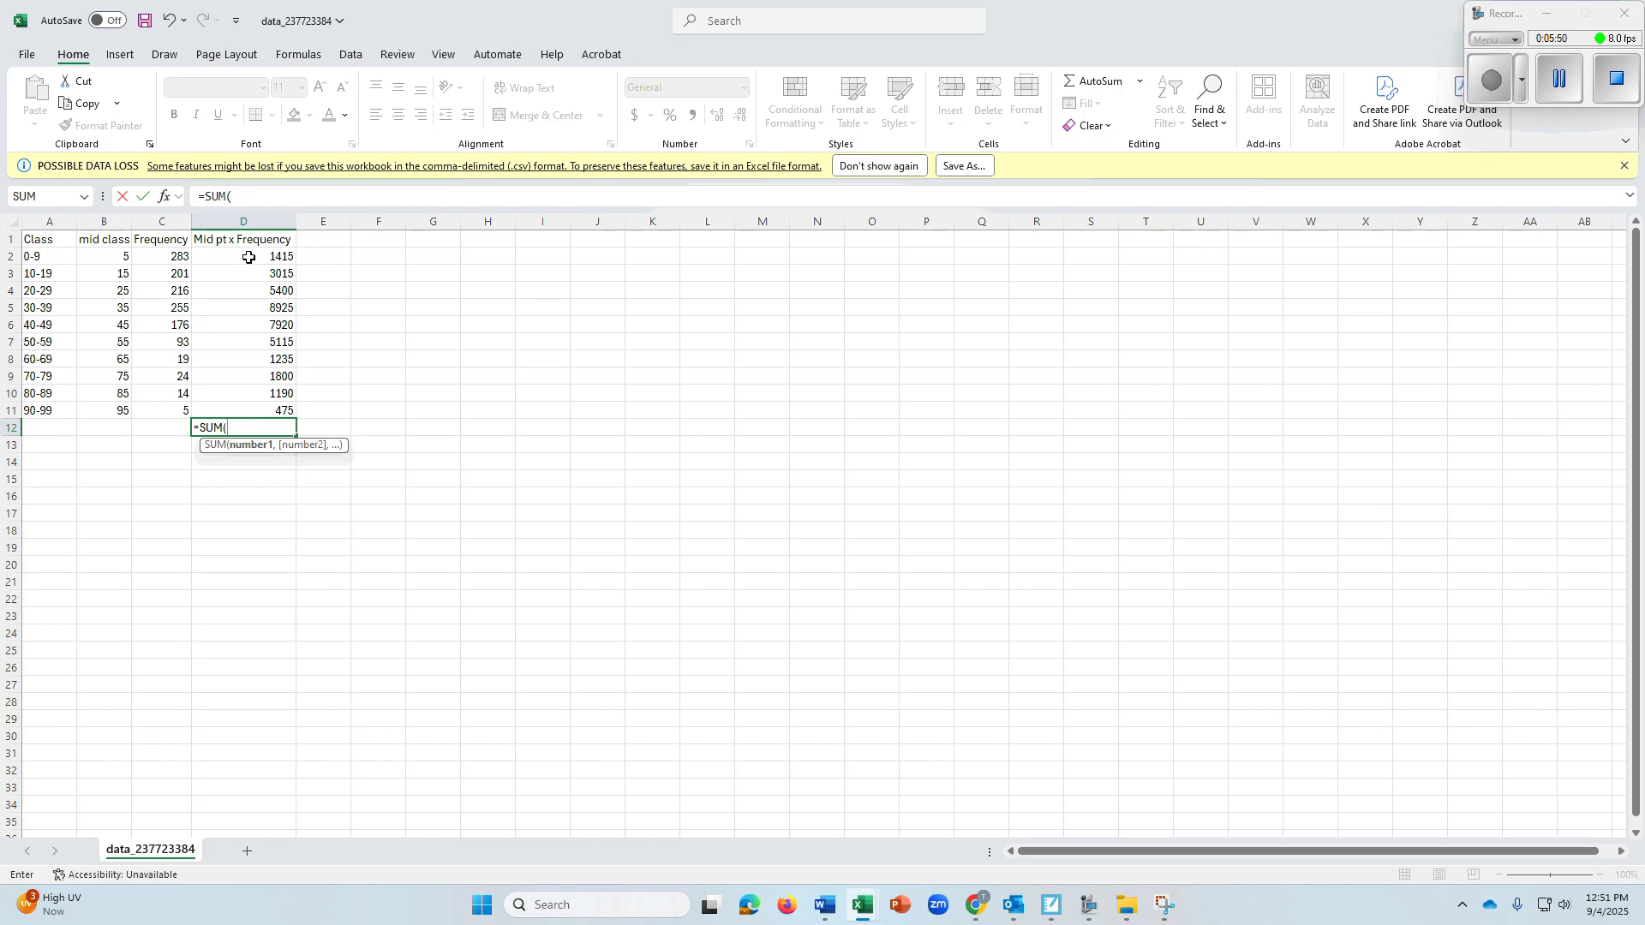
pyautogui.moveTo(249, 256); pyautogui.dragTo(266, 412)
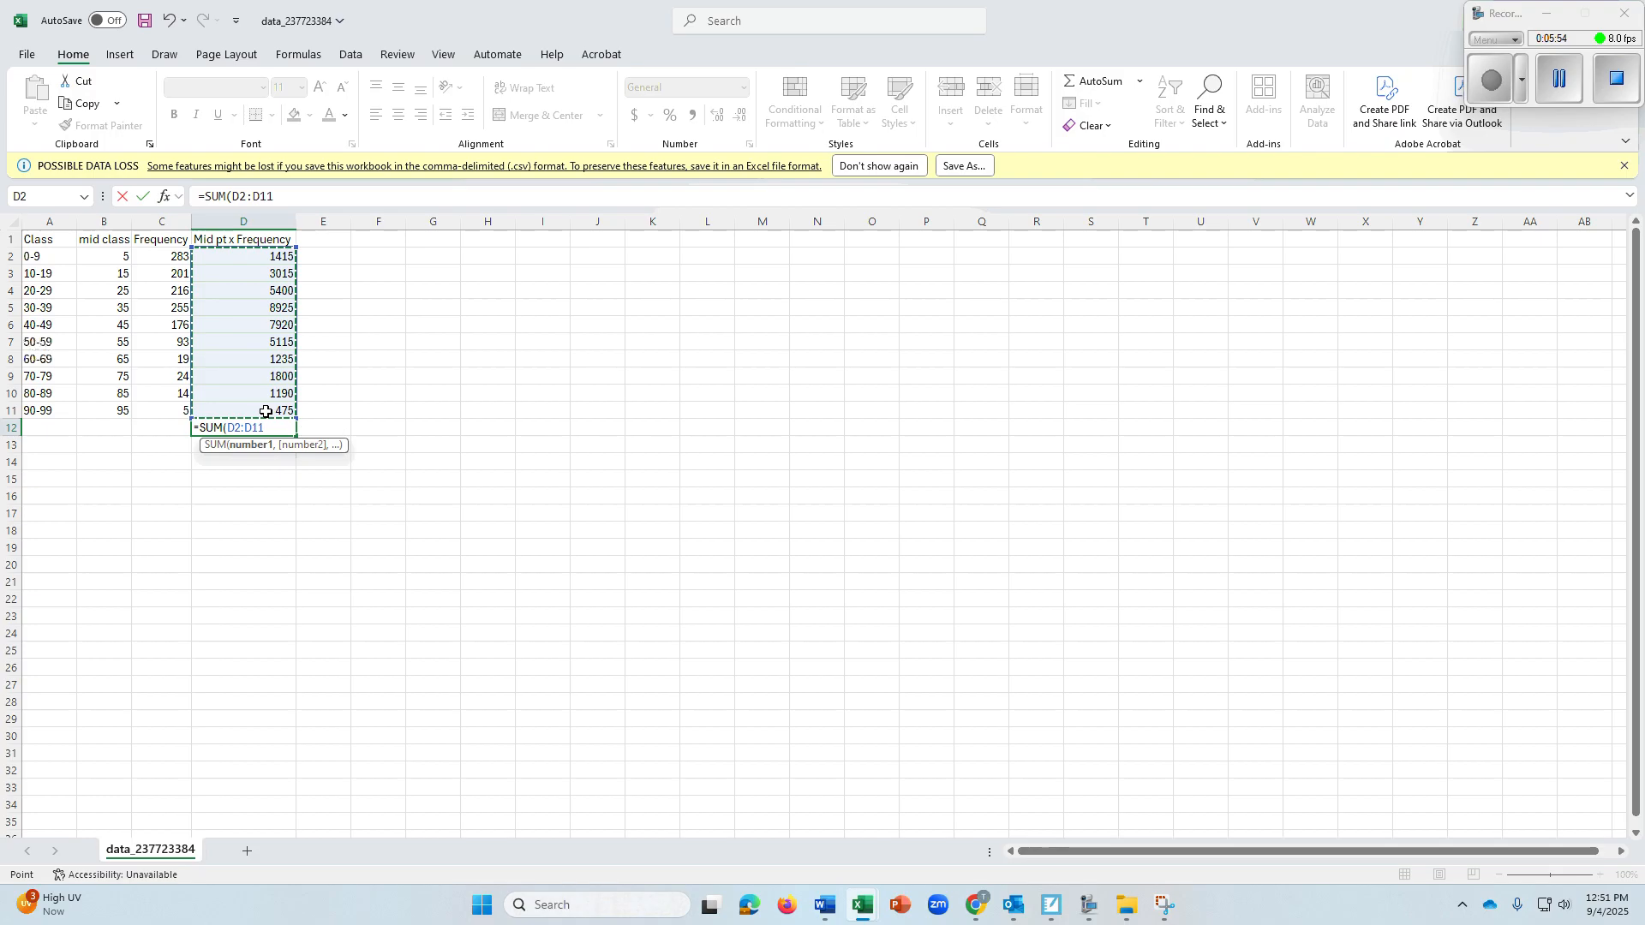
pyautogui.press('Return')
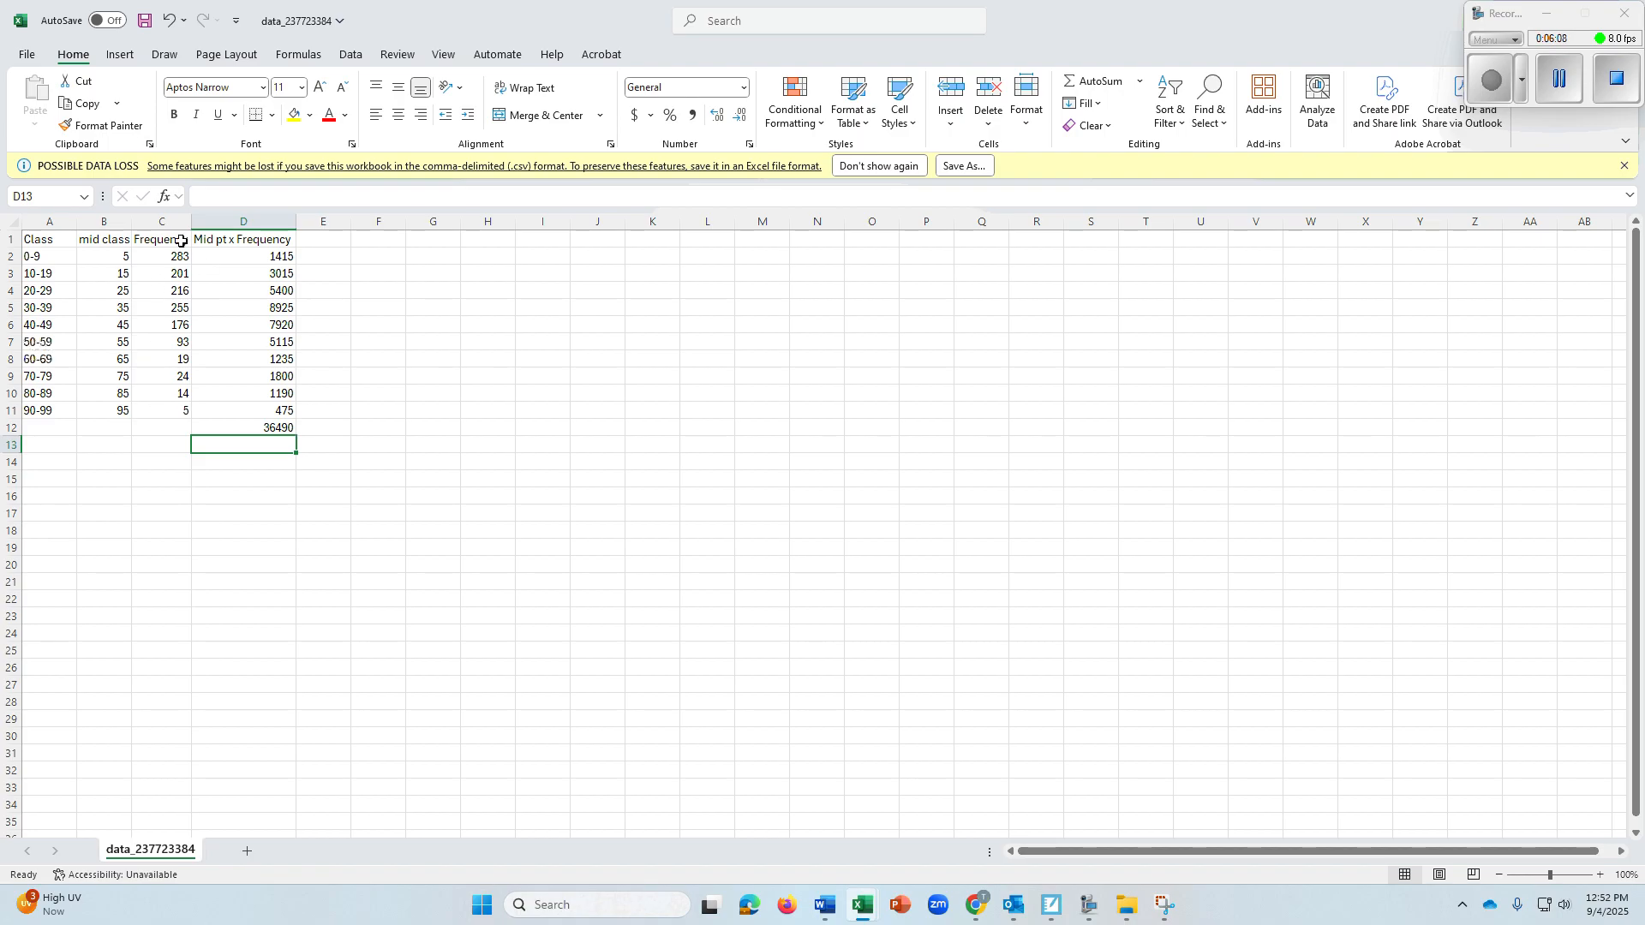
# Fill the sum formula from D12 across into C12 to total the Frequency column
pyautogui.click(176, 430)
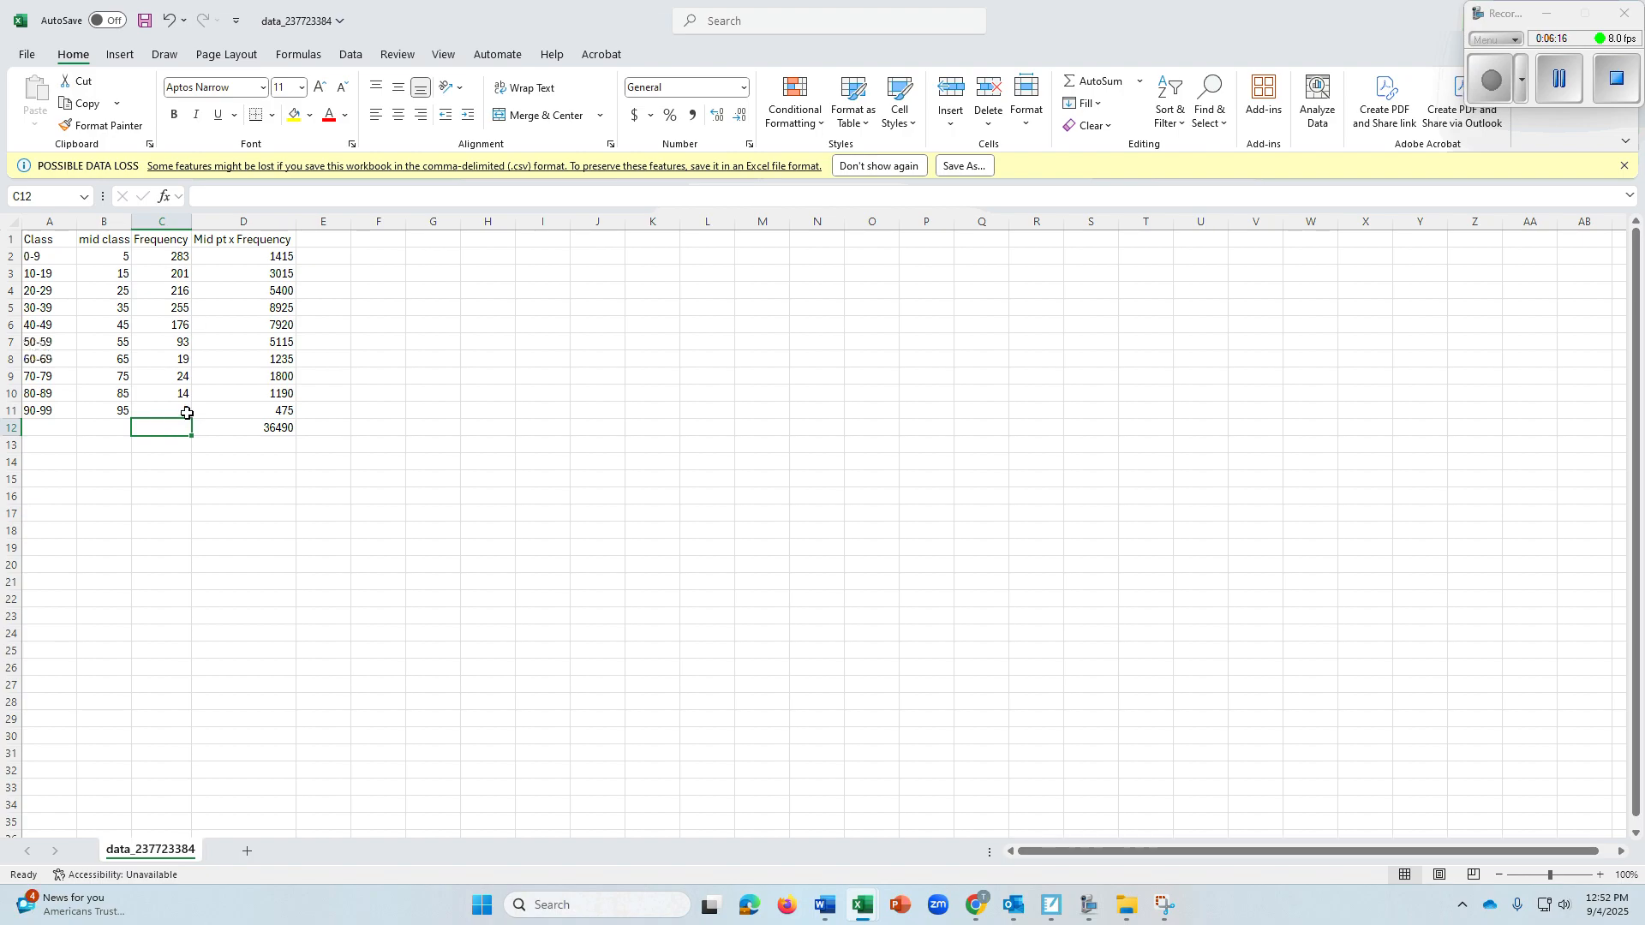
pyautogui.click(264, 422)
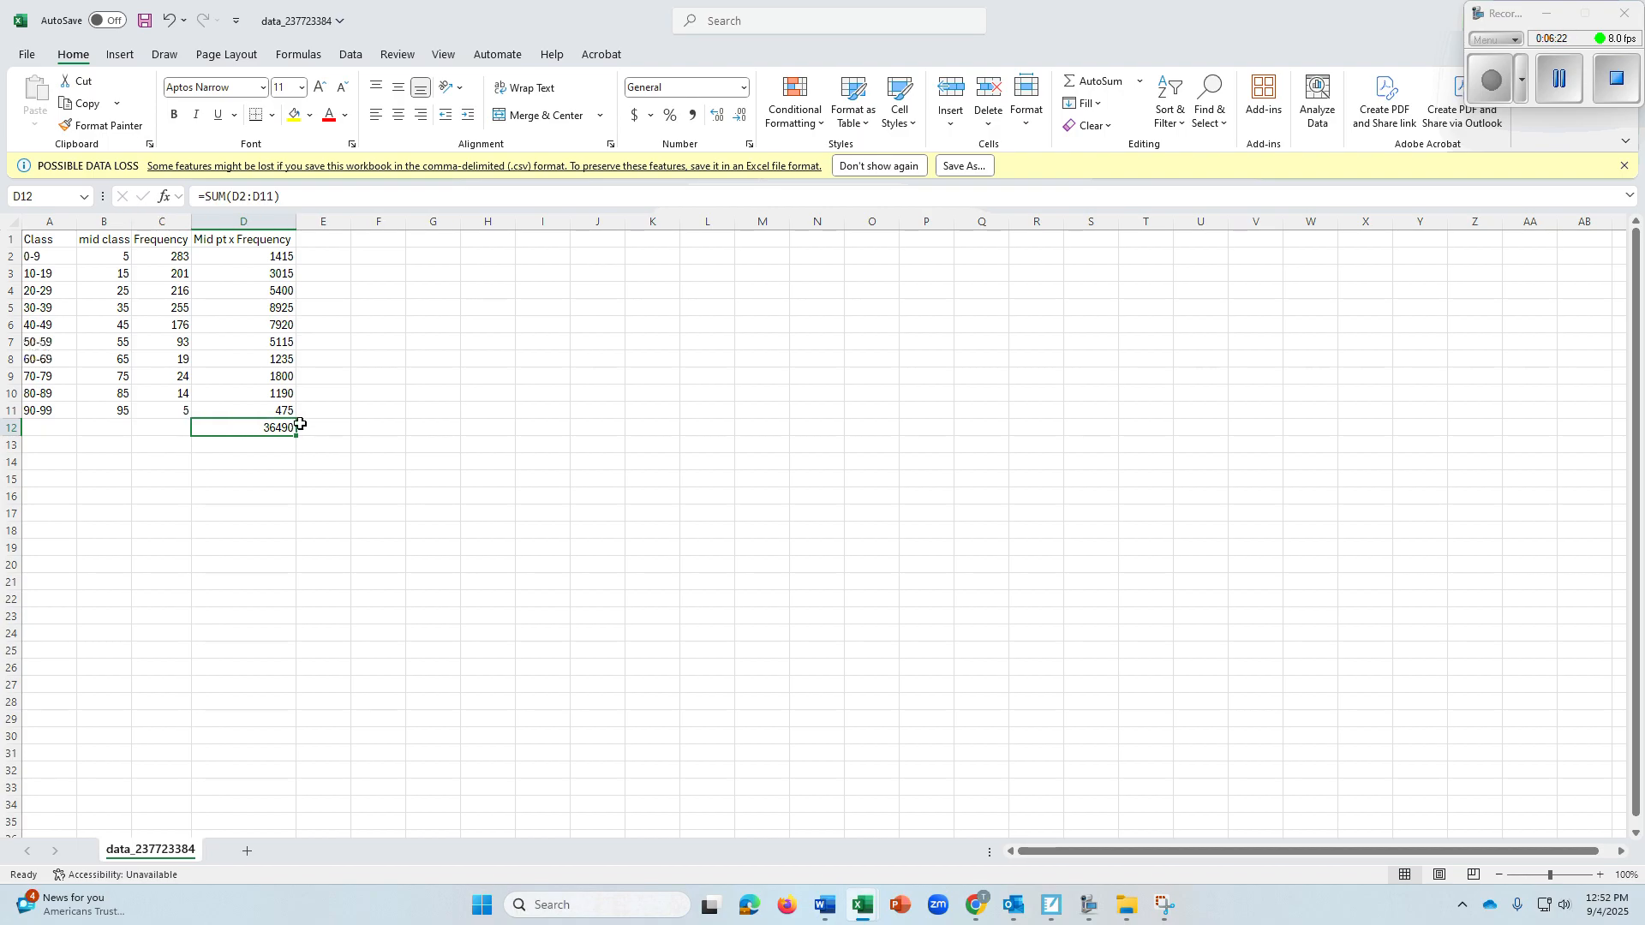
pyautogui.moveTo(297, 436); pyautogui.dragTo(157, 436)
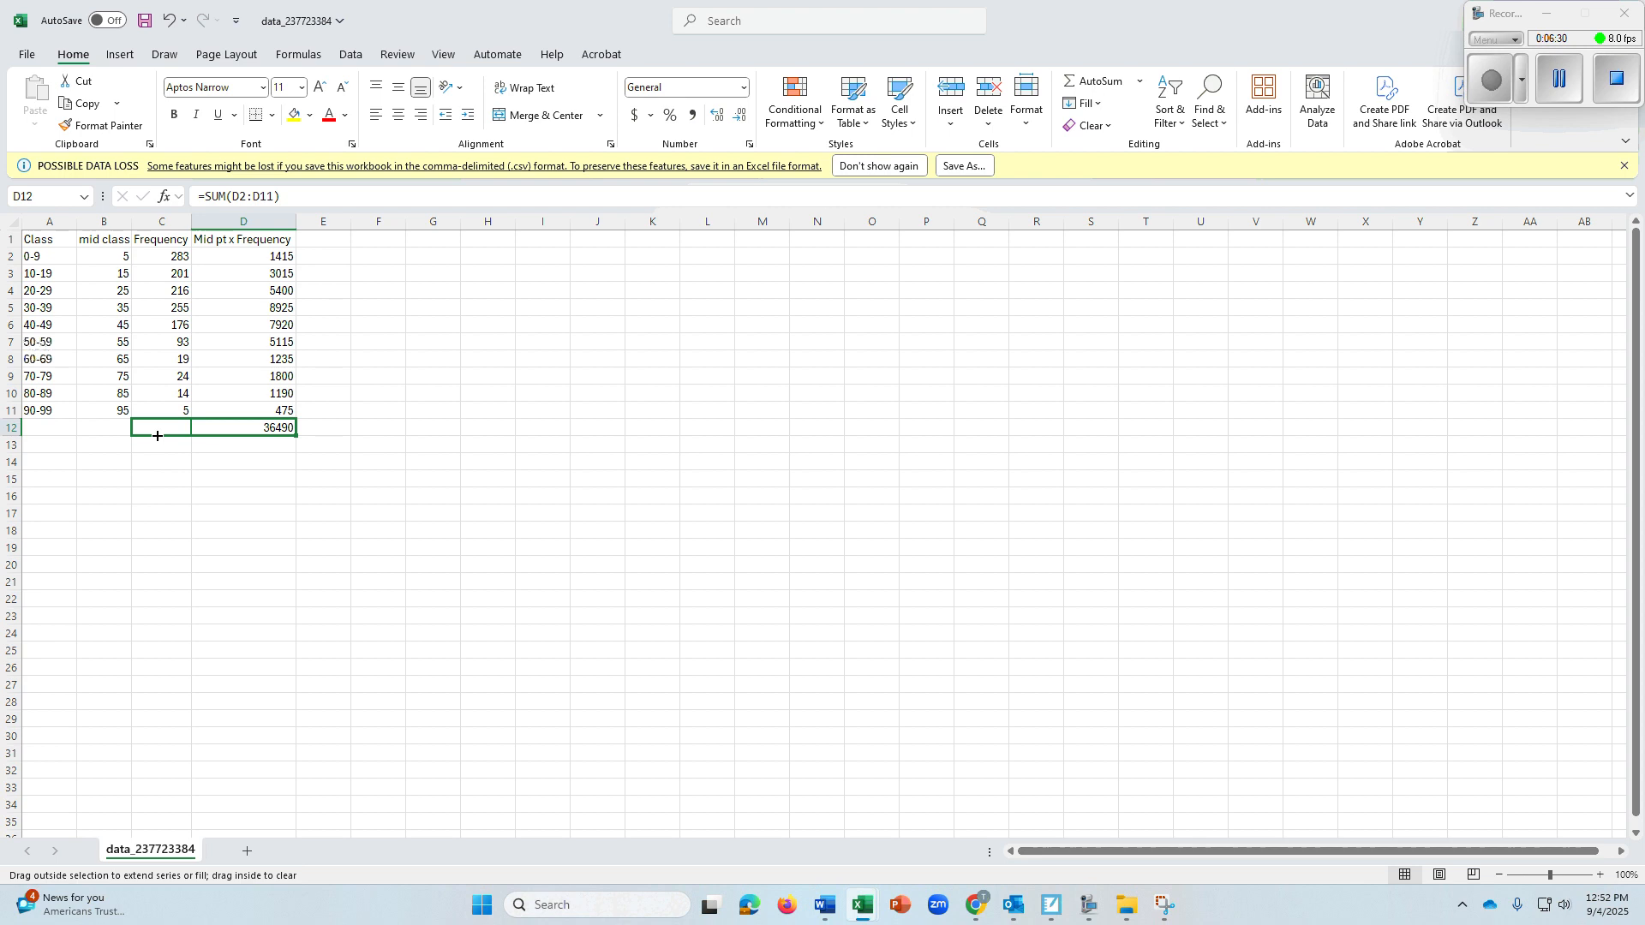
pyautogui.moveTo(157, 436); pyautogui.dragTo(158, 436)
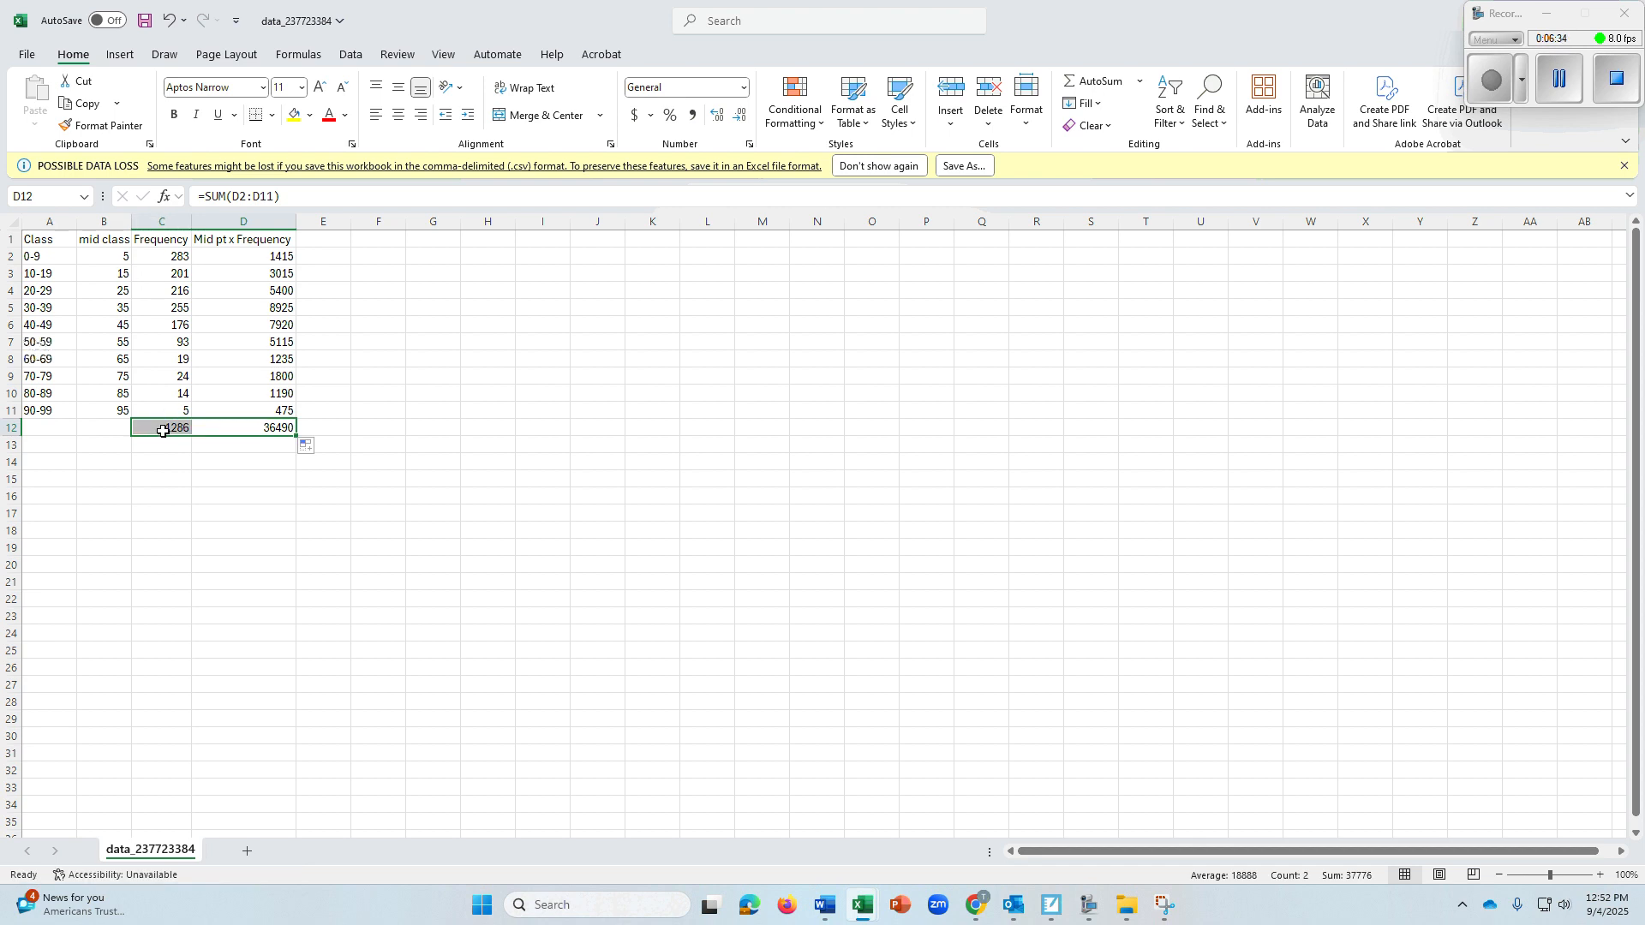
pyautogui.click(163, 430)
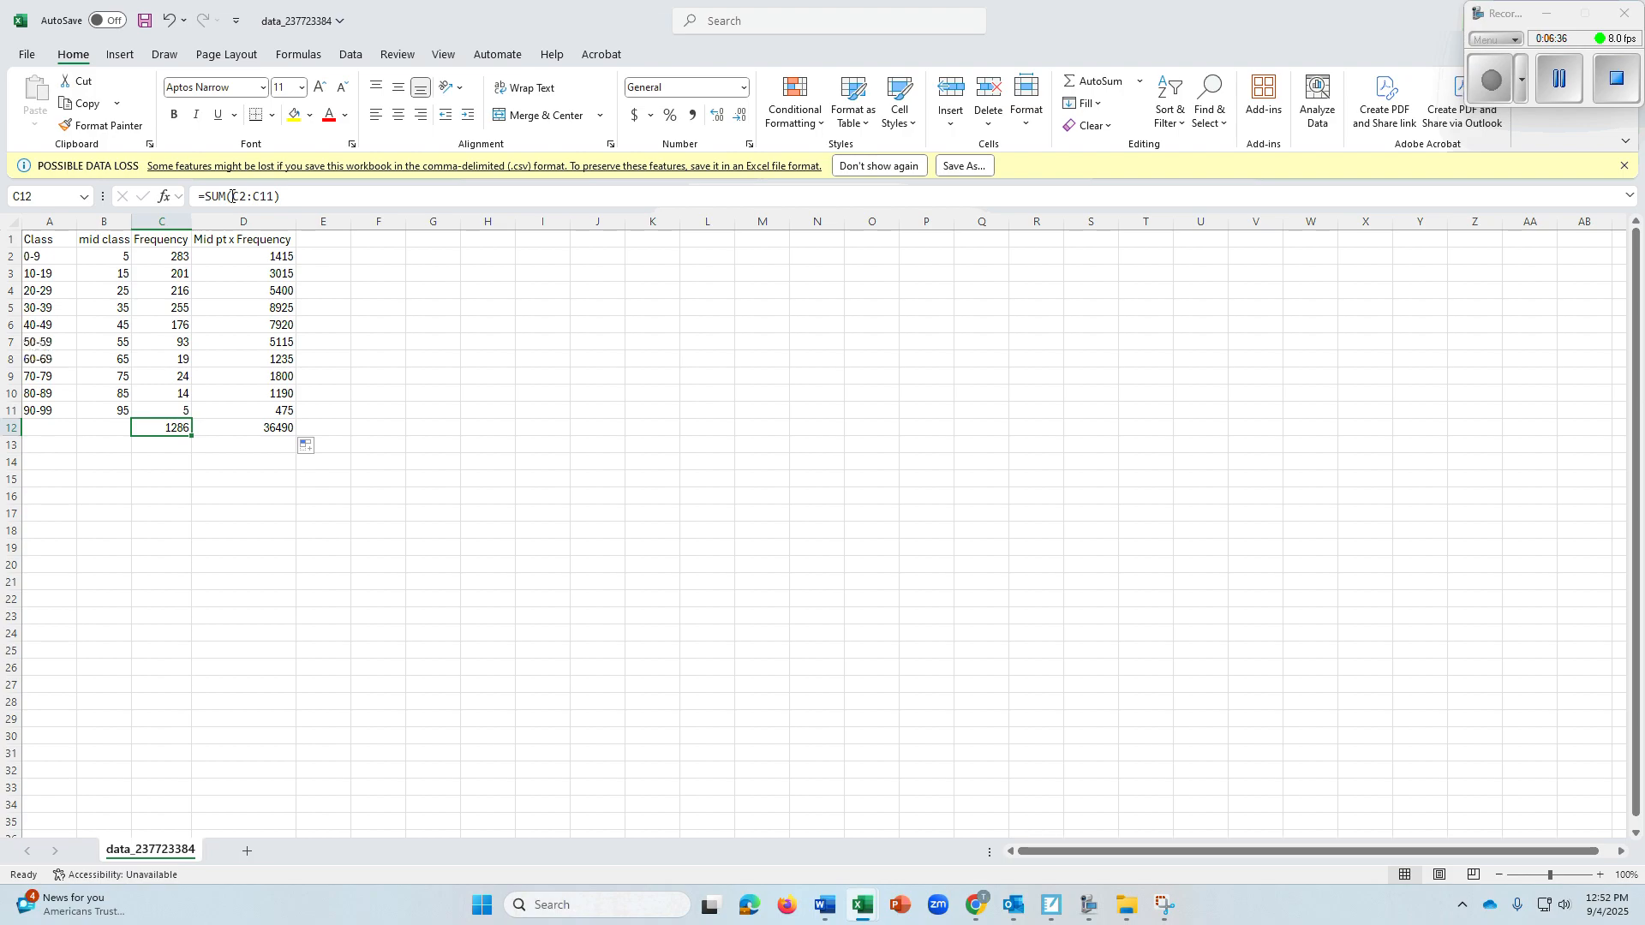
pyautogui.moveTo(233, 196); pyautogui.dragTo(275, 196)
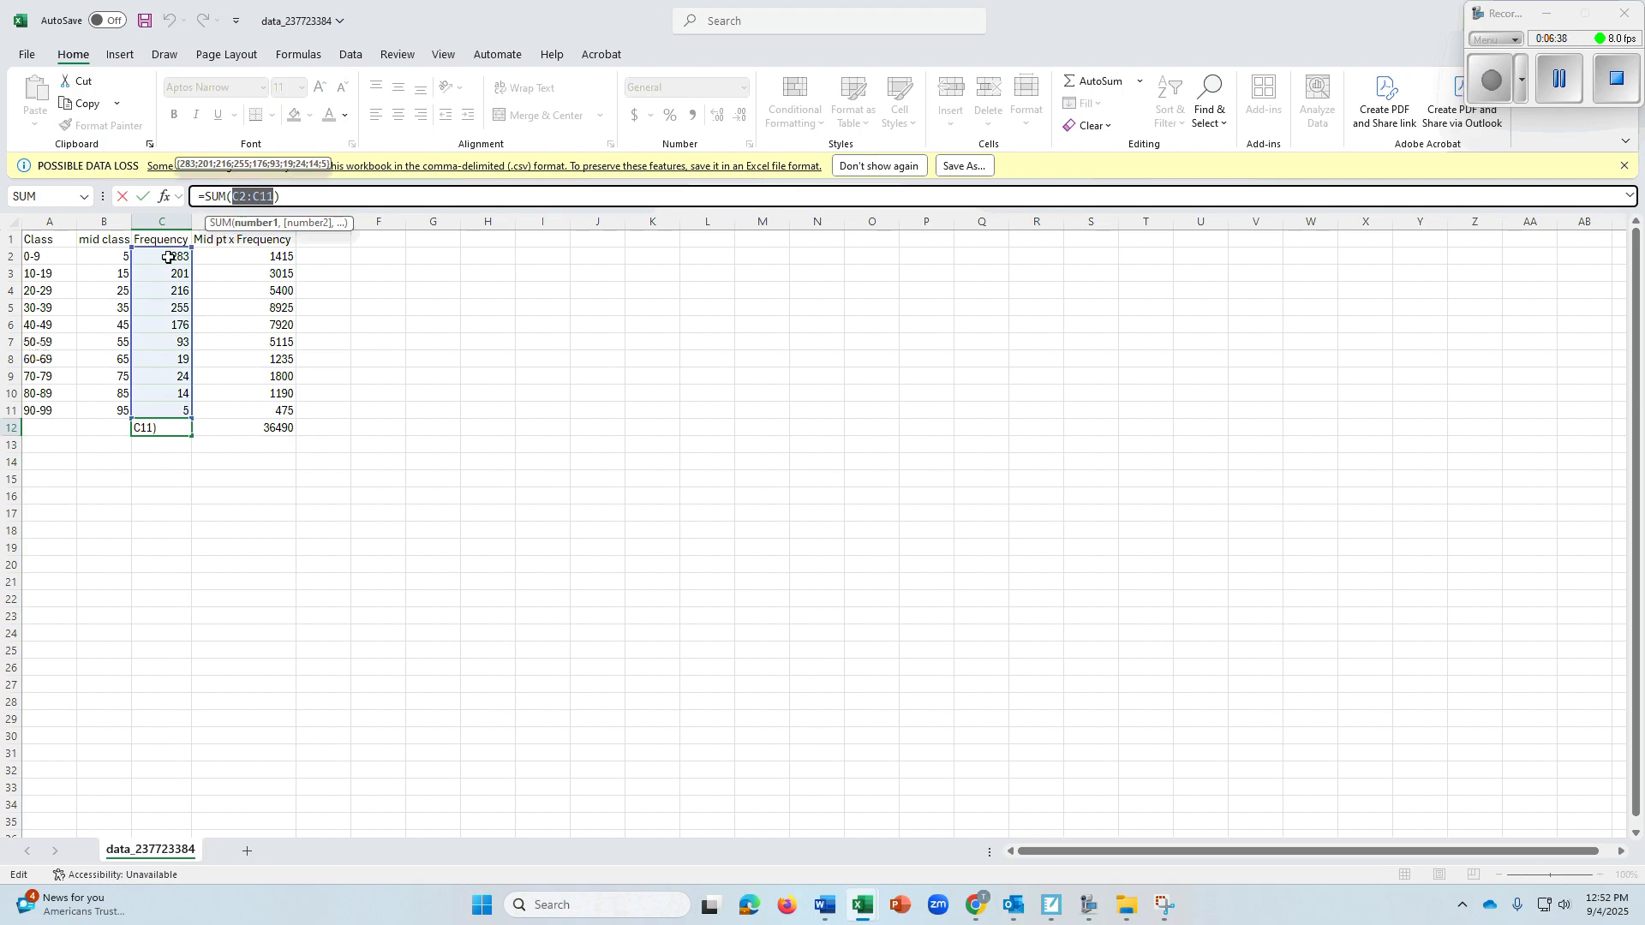
pyautogui.click(238, 441)
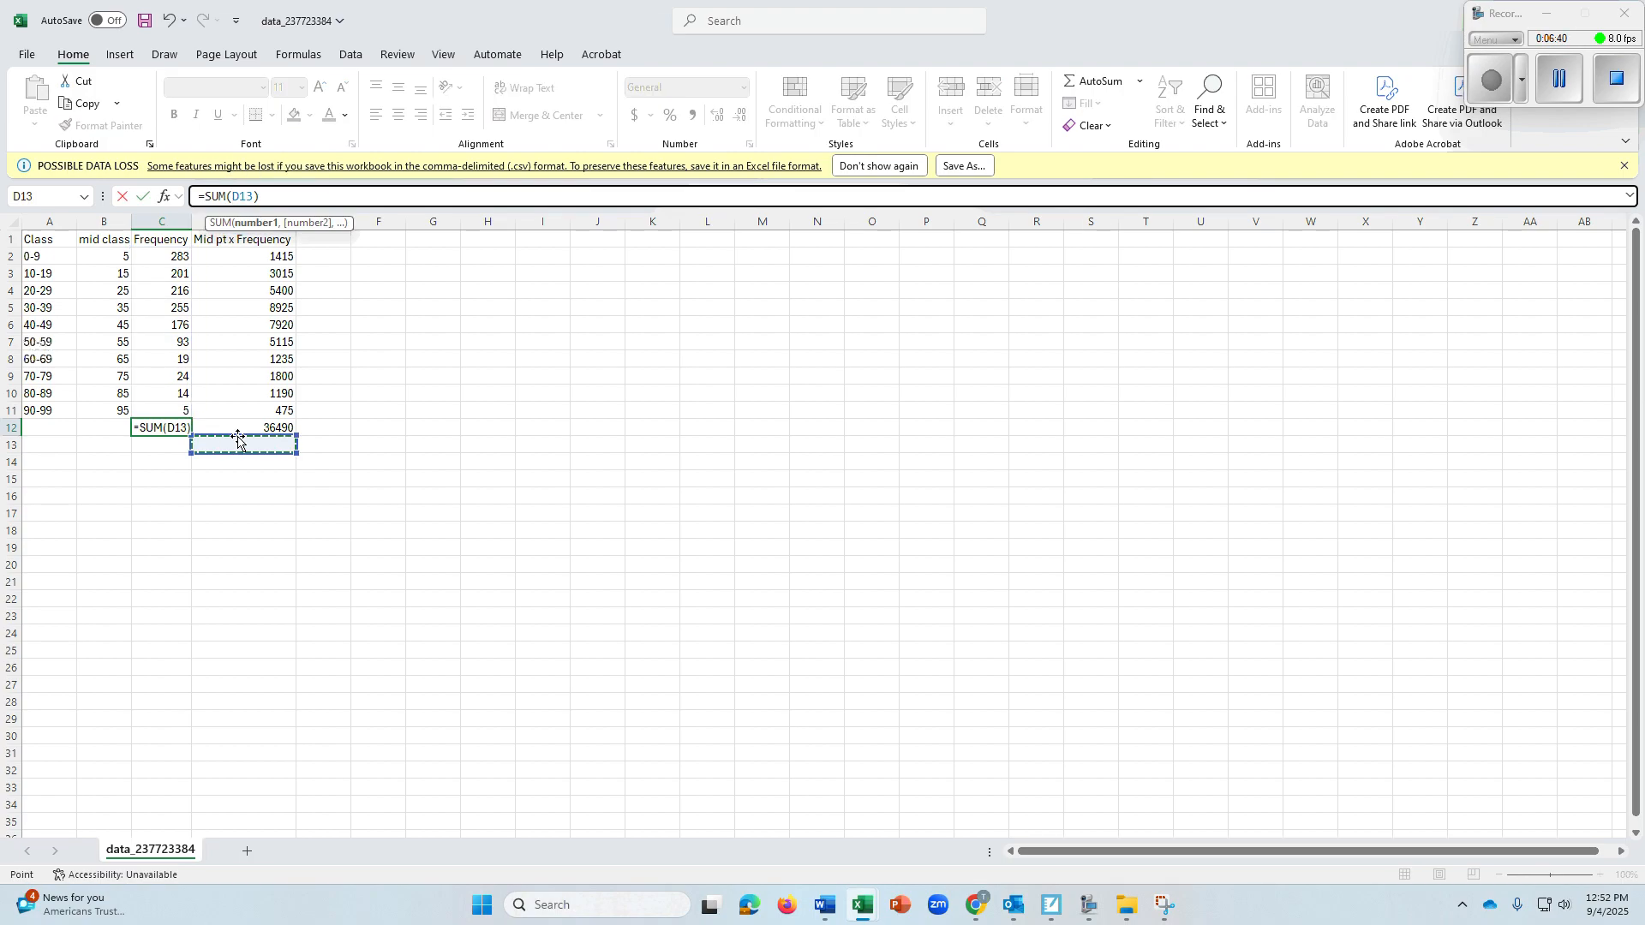
pyautogui.click(231, 427)
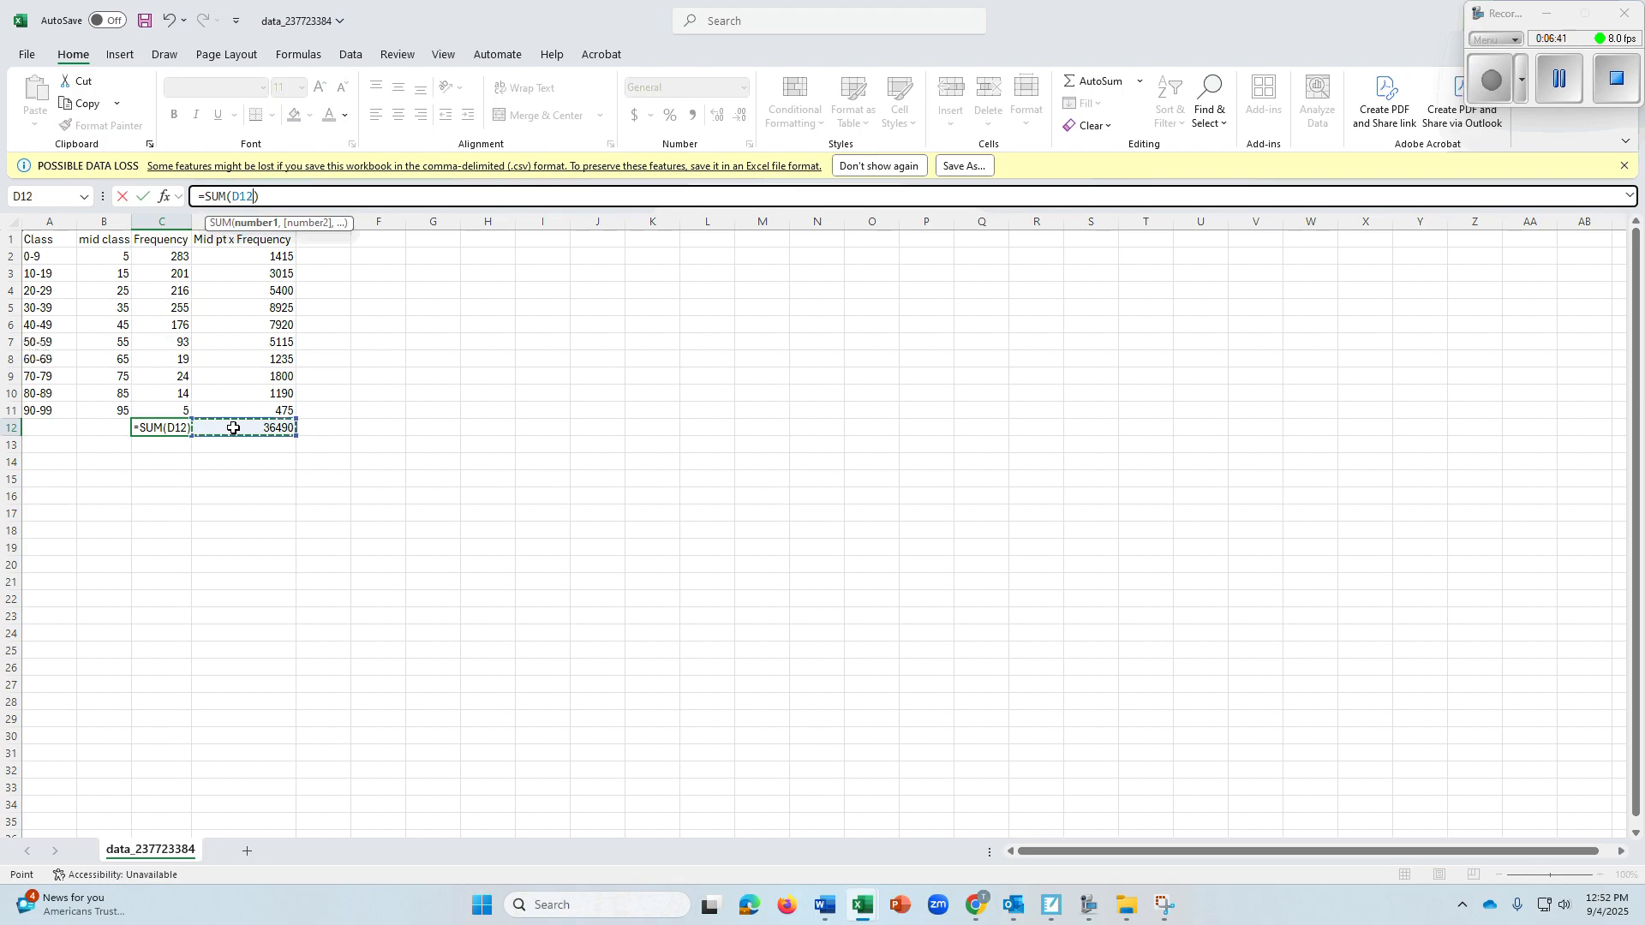
pyautogui.click(202, 461)
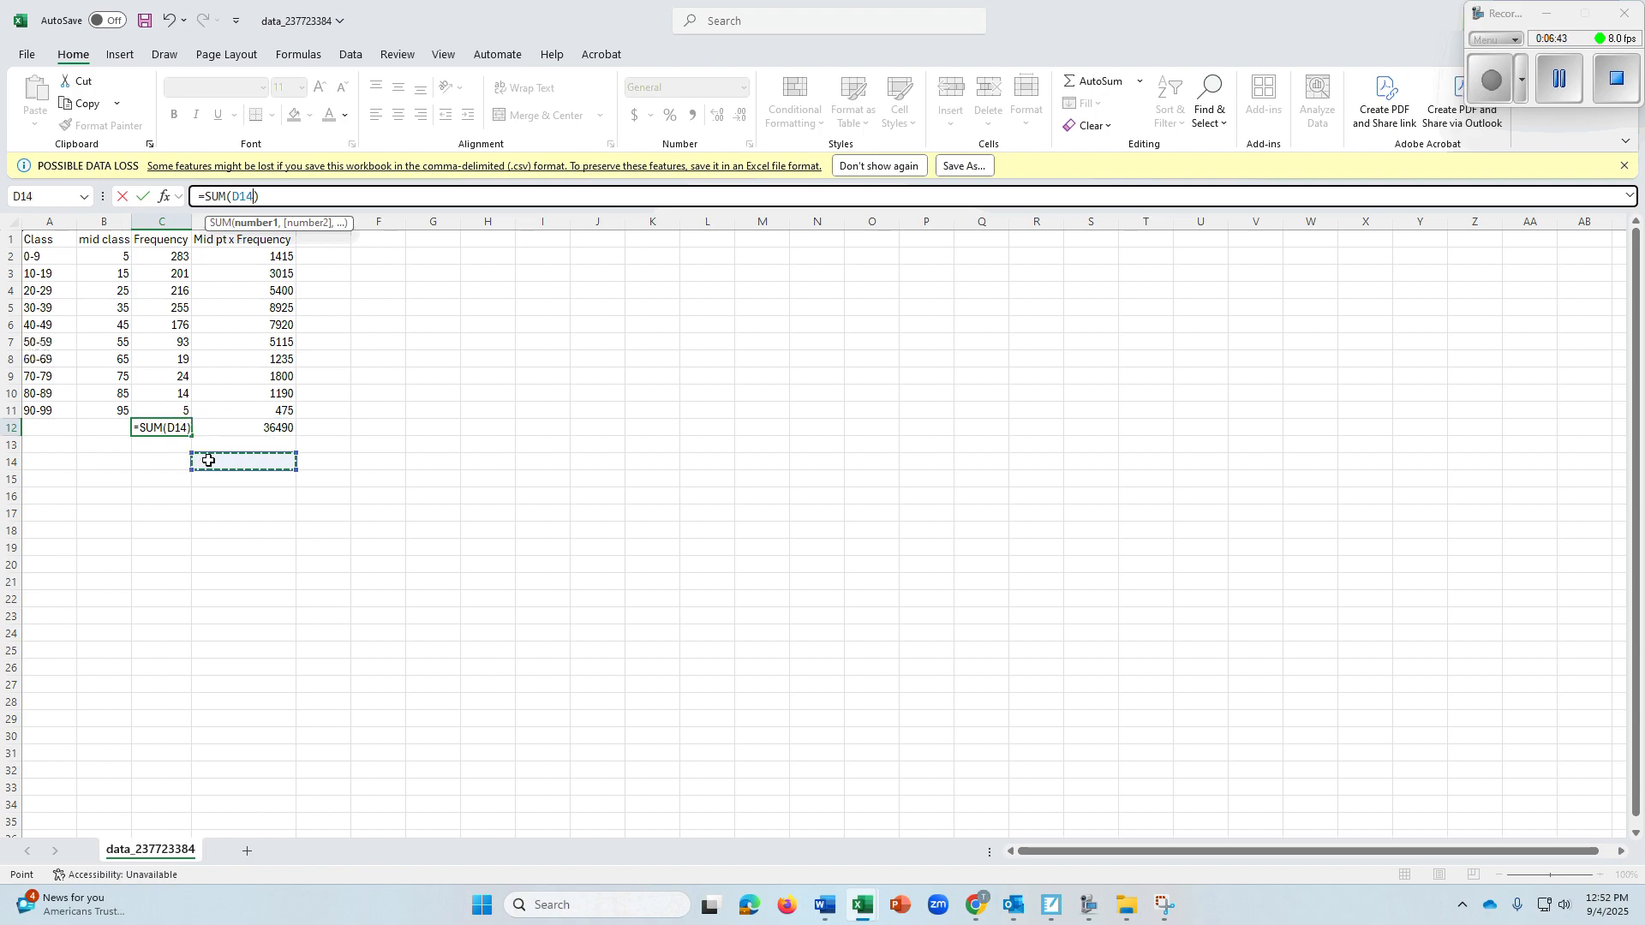
# Replace the reference inside C12's SUM formula with the frequency range C2:C11
pyautogui.click(164, 428)
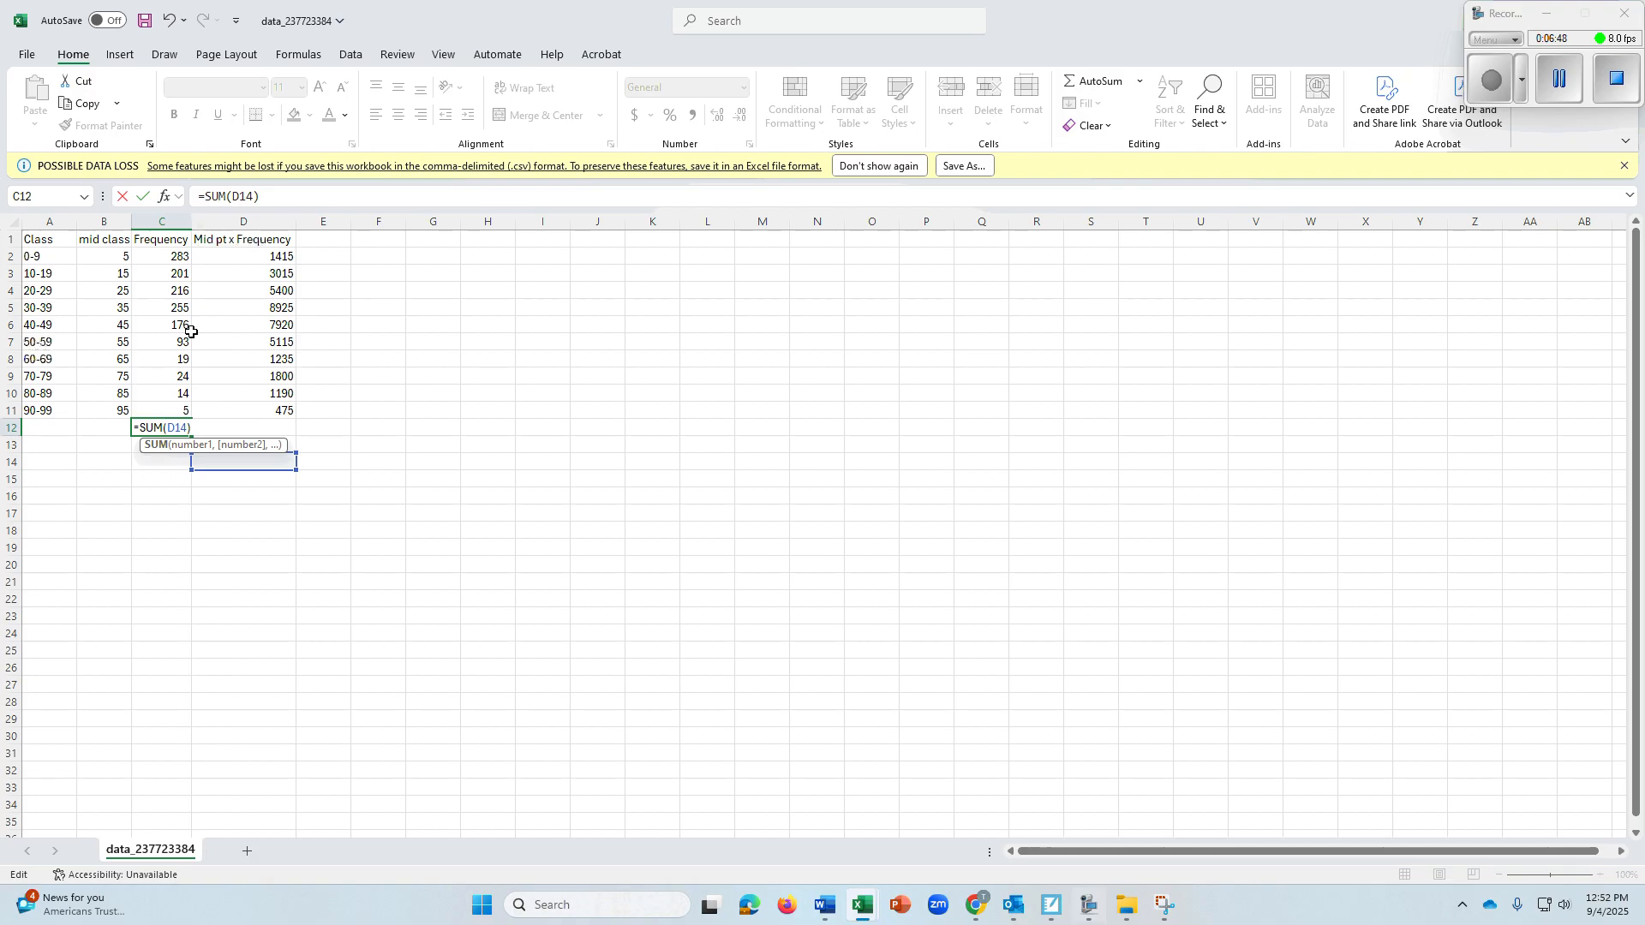
pyautogui.moveTo(169, 427); pyautogui.dragTo(190, 428)
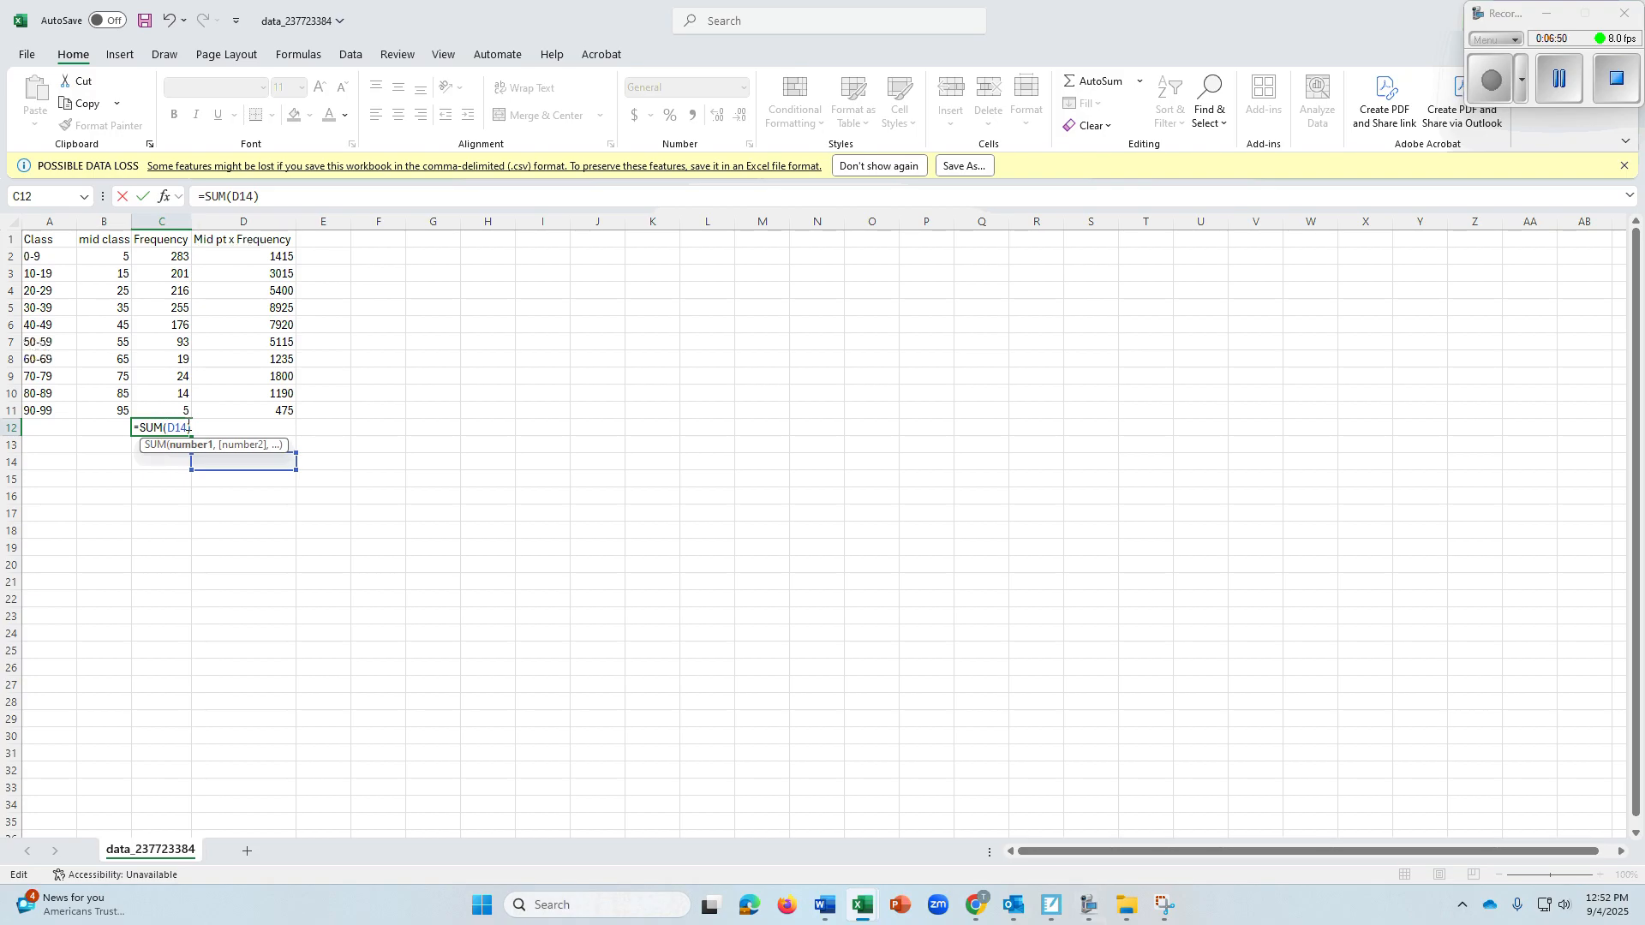
pyautogui.press('BackSpace')
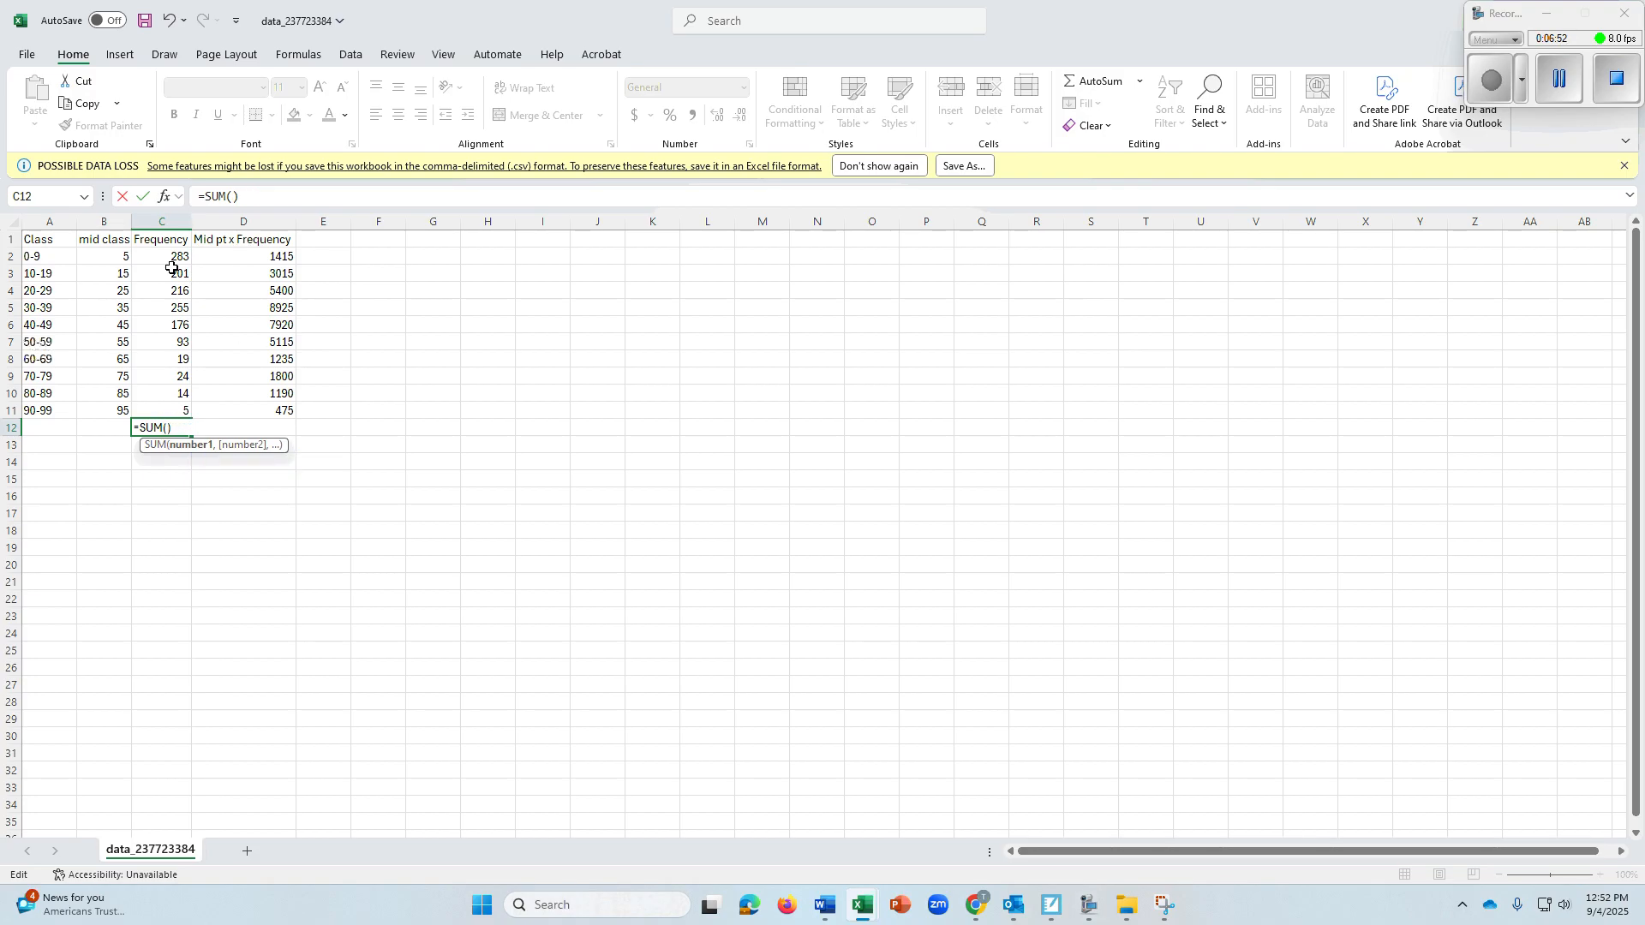
pyautogui.moveTo(172, 256); pyautogui.dragTo(173, 409)
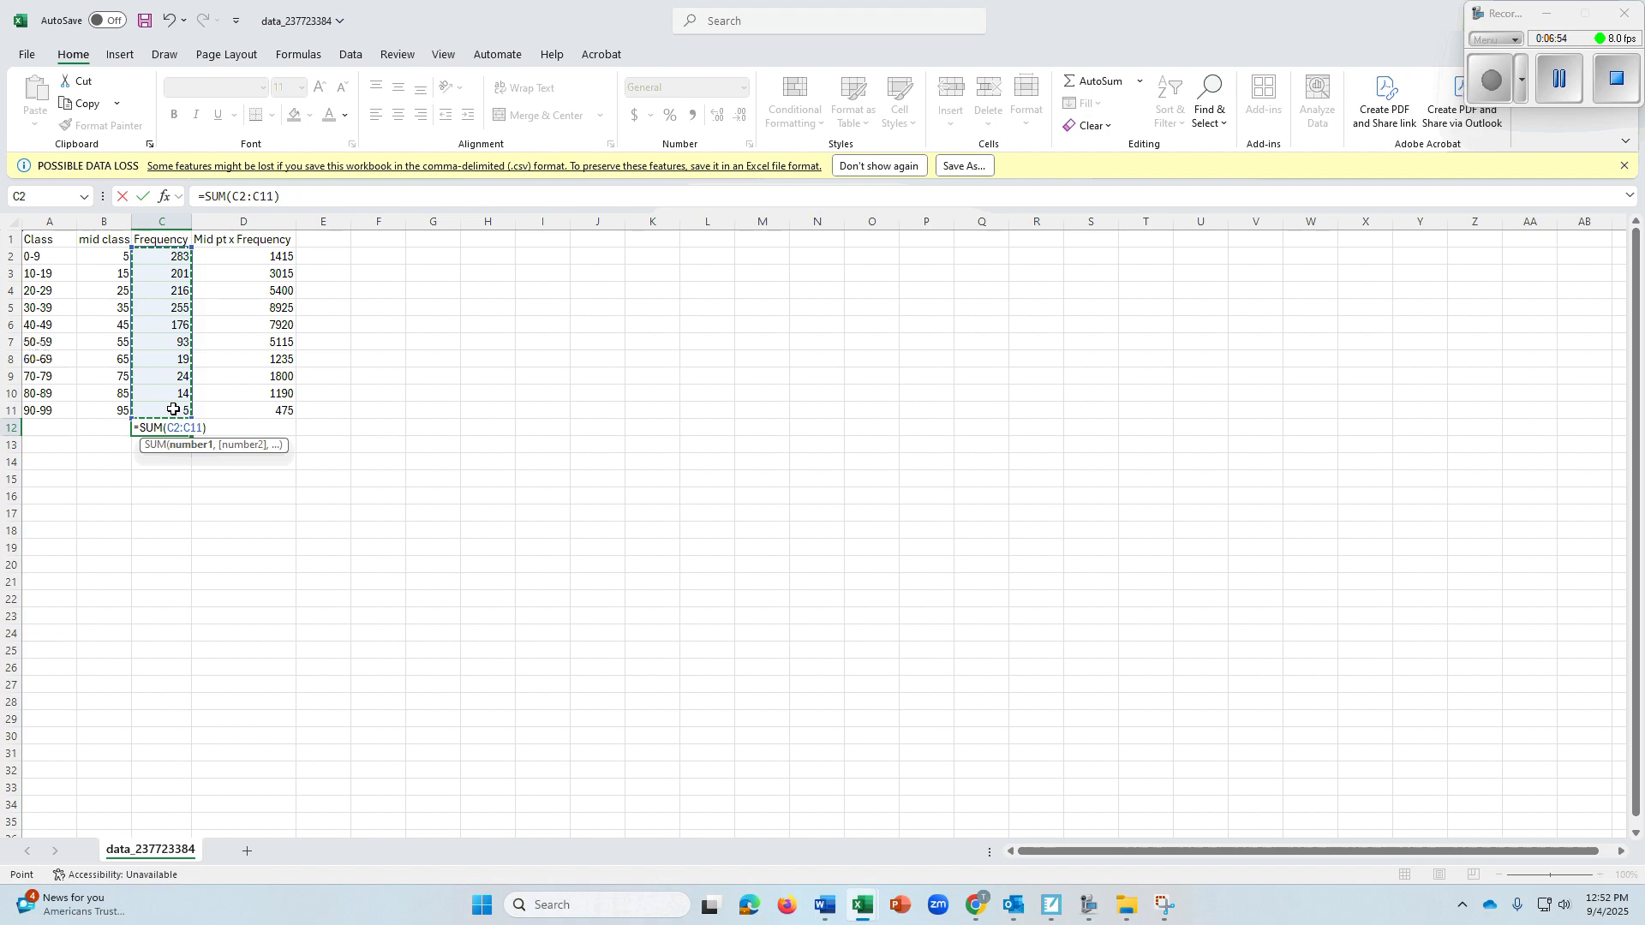
pyautogui.press('Return')
pyautogui.click(238, 490)
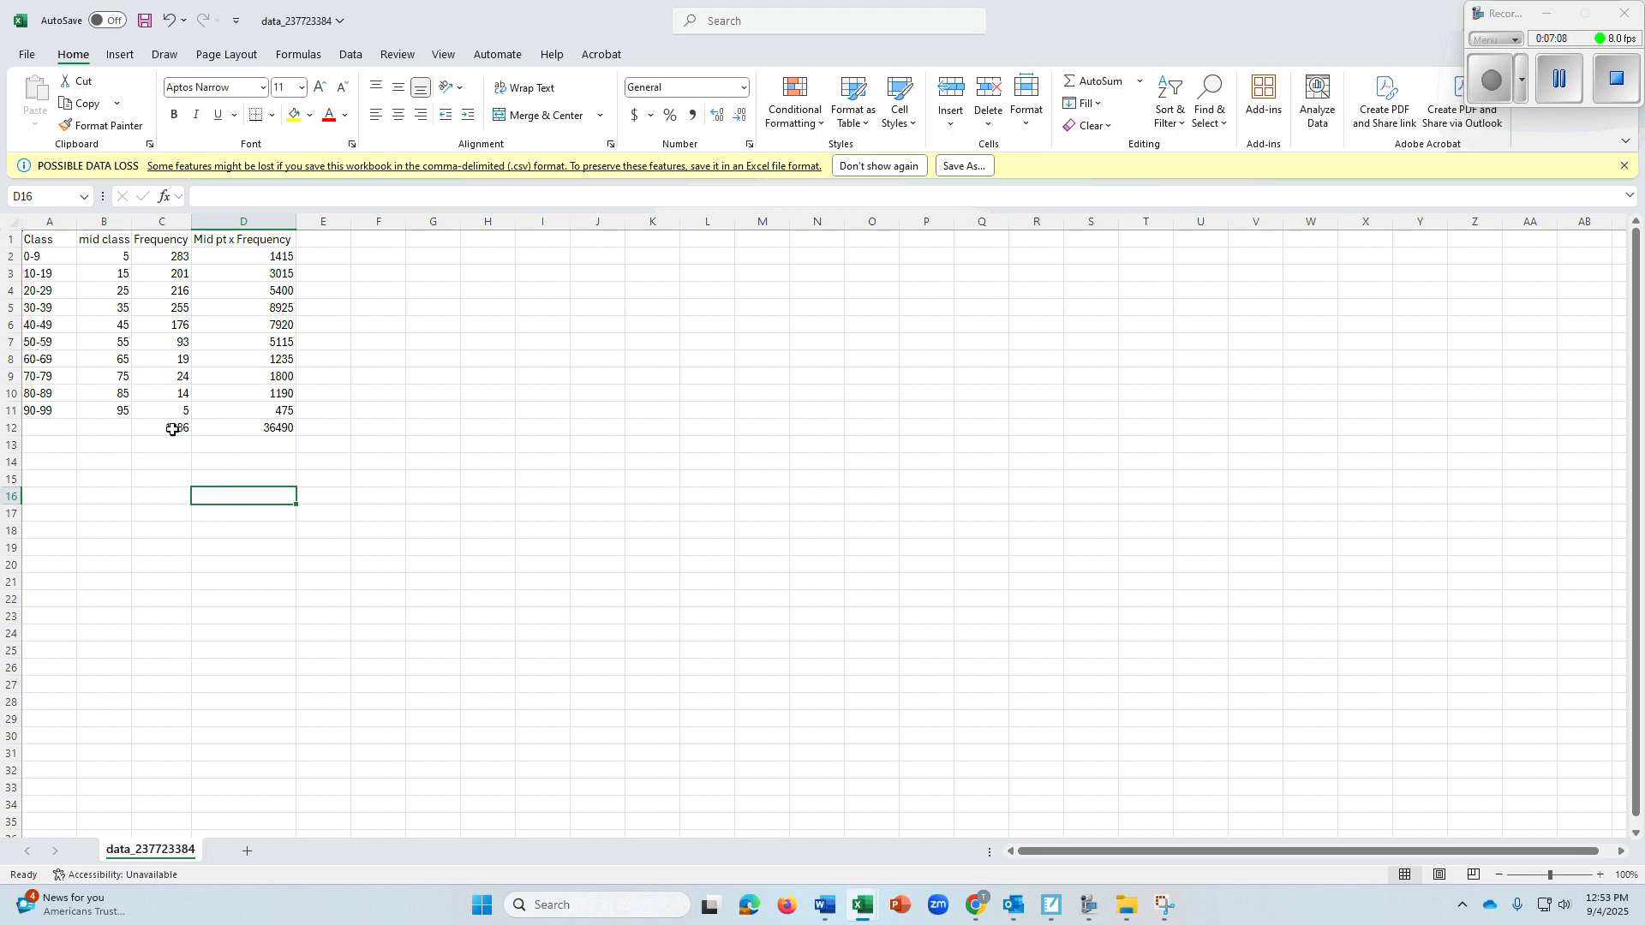
# Calculate the approximate mean age in G6 by dividing the product total by the frequency total with =D12/C12
pyautogui.click(276, 429)
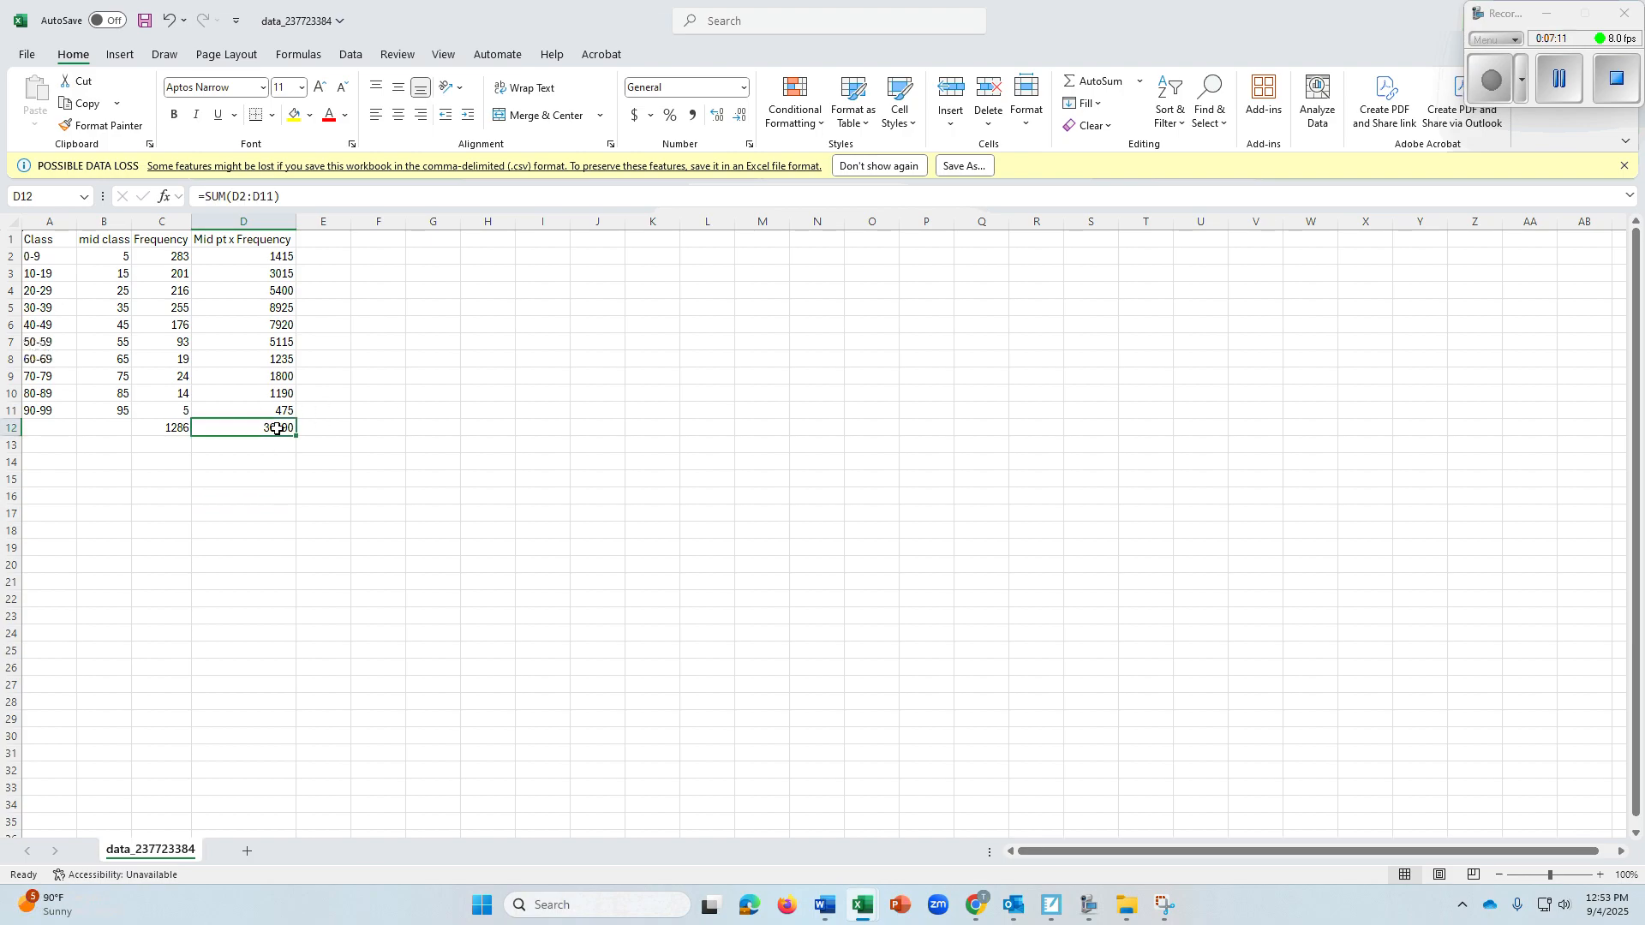
pyautogui.click(168, 430)
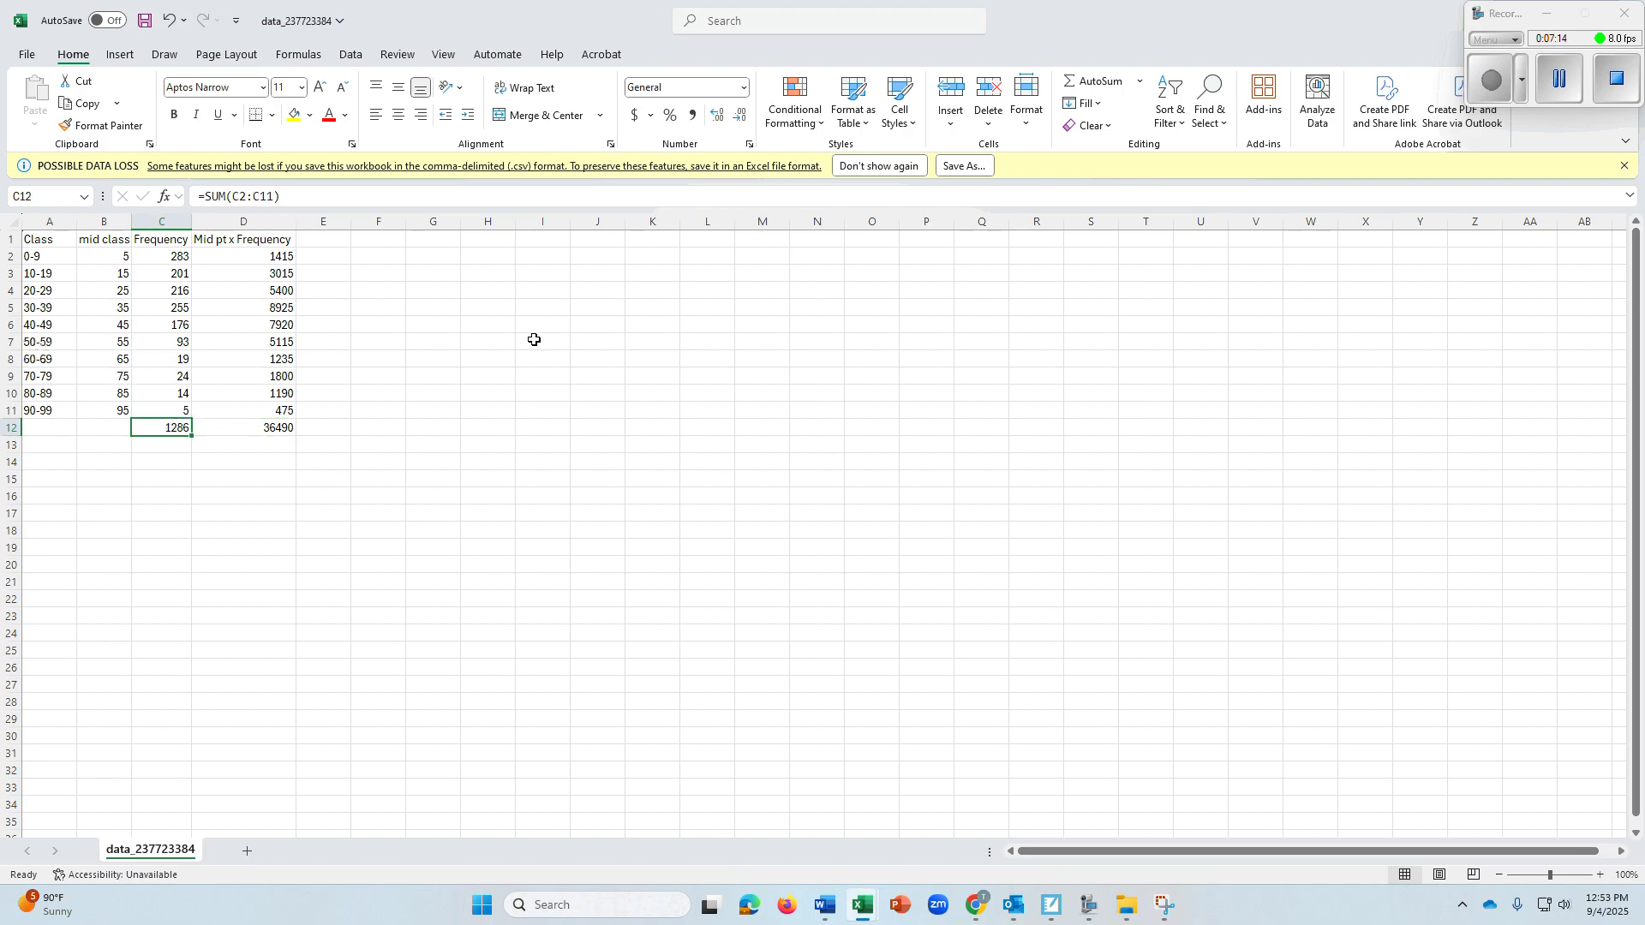
pyautogui.click(431, 324)
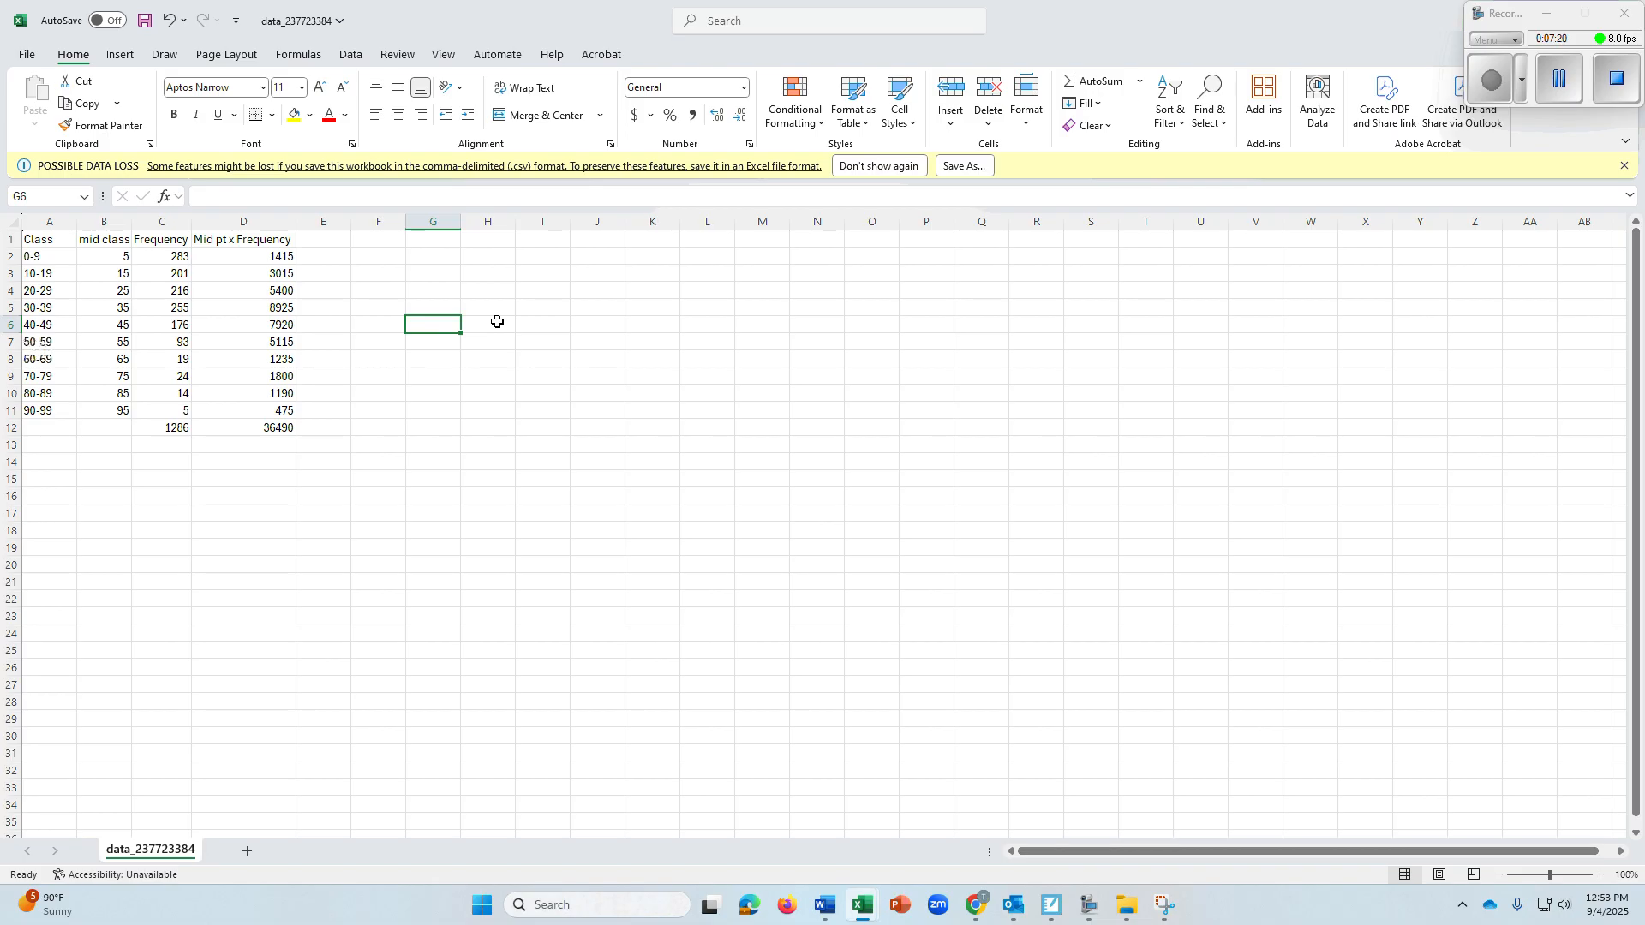
pyautogui.write('=')
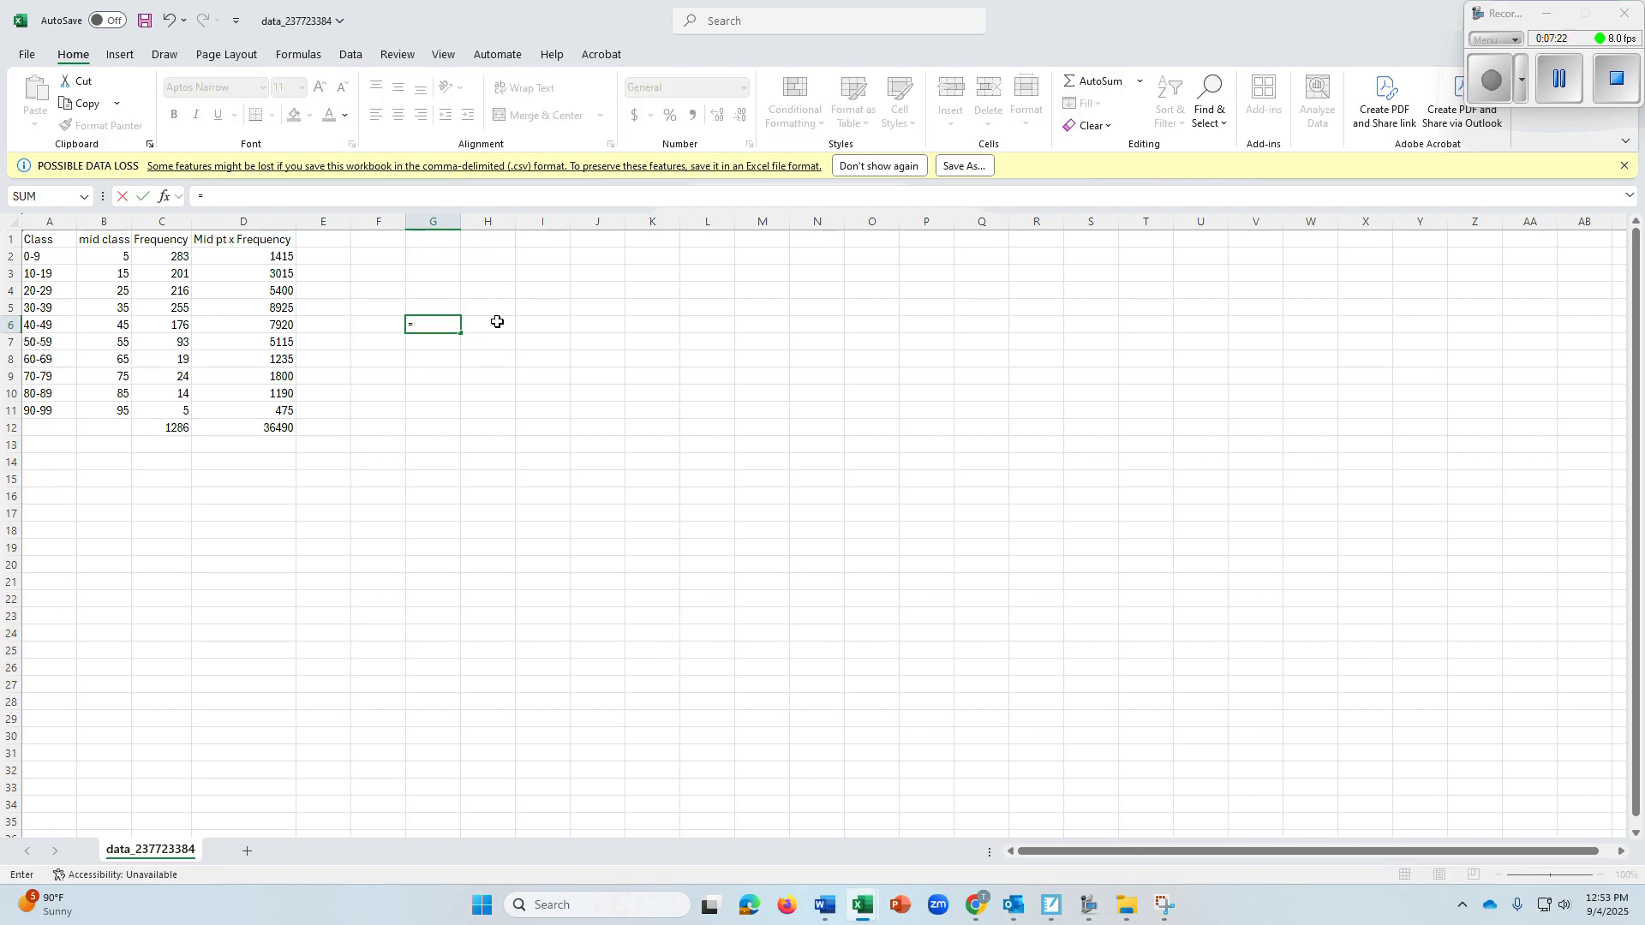
pyautogui.click(261, 429)
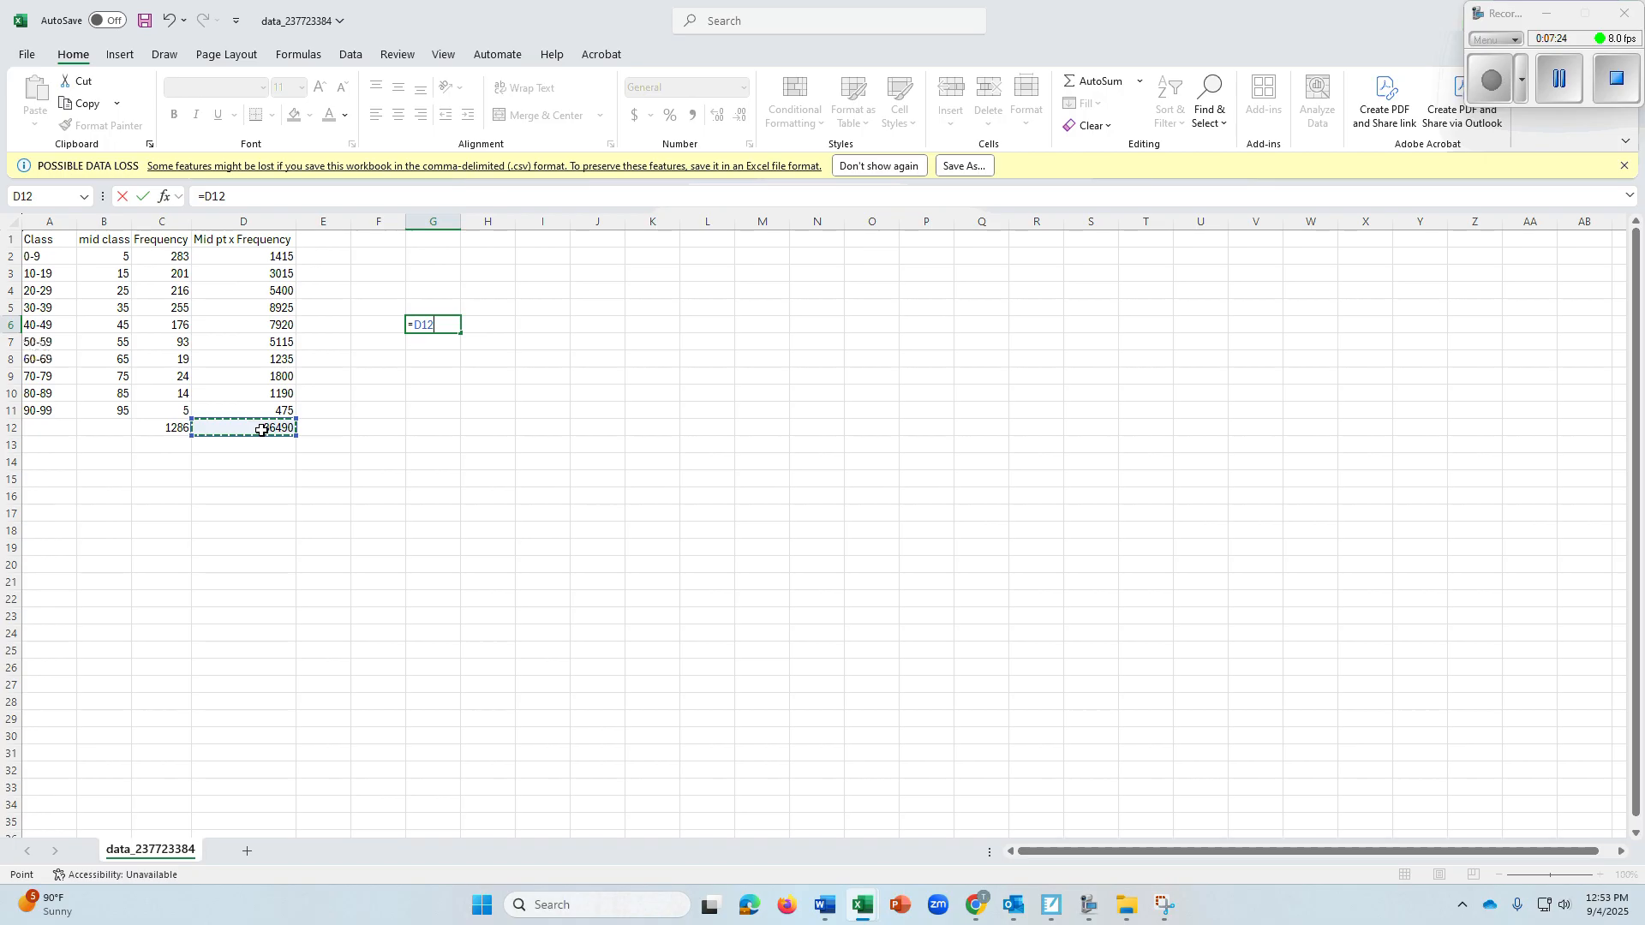
pyautogui.write('/')
pyautogui.click(166, 428)
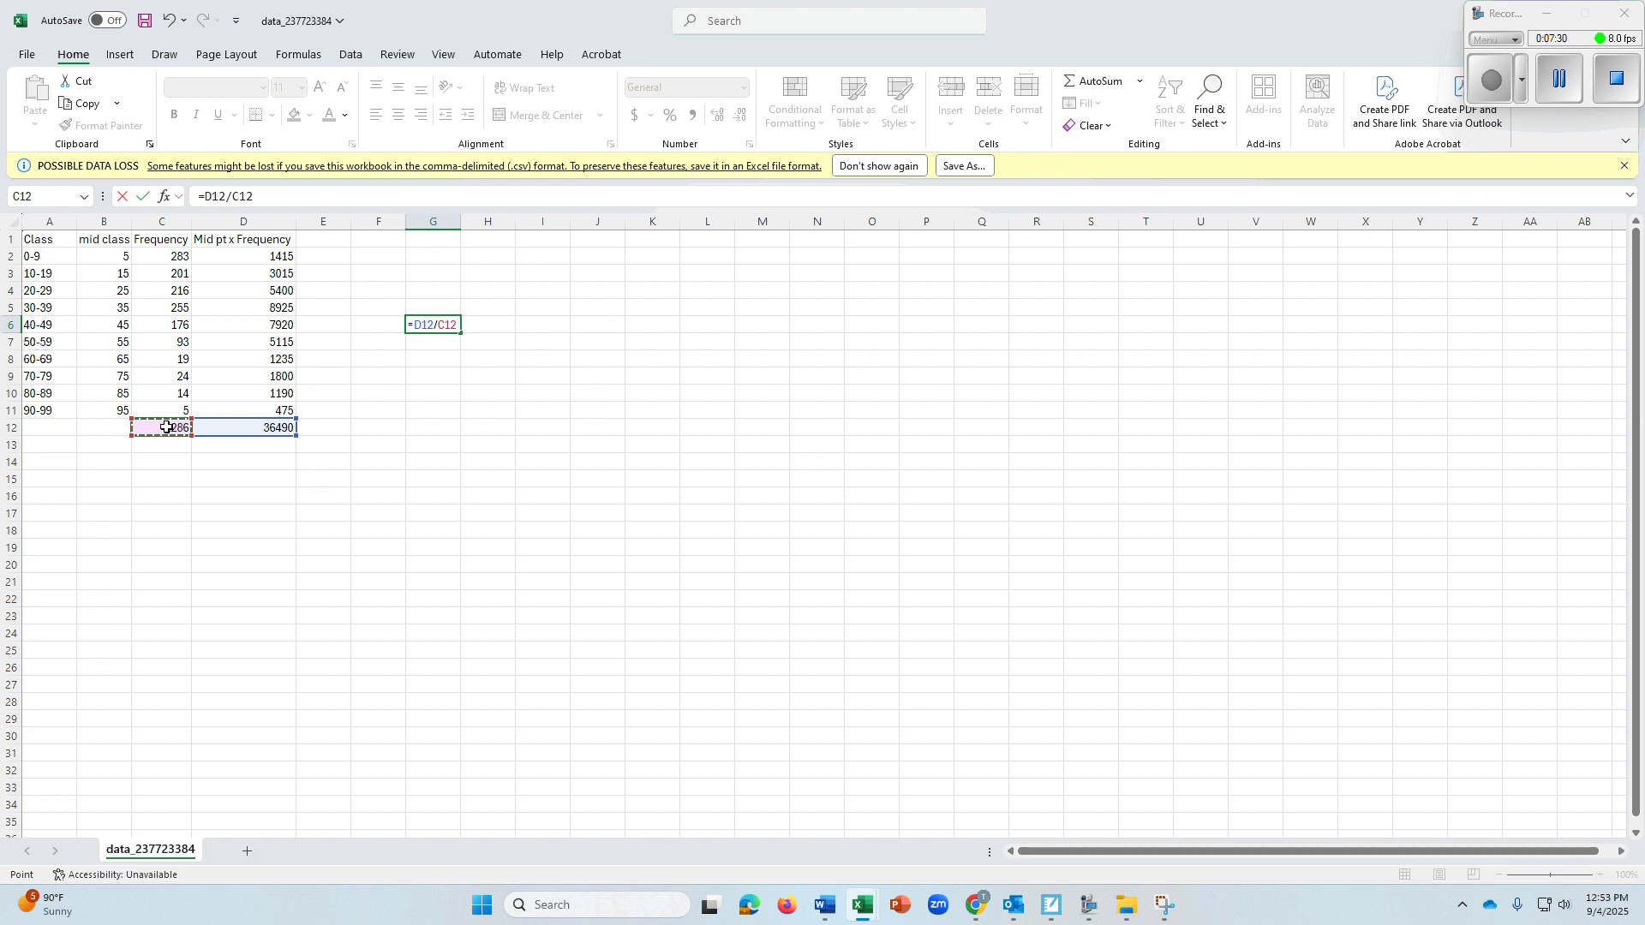
pyautogui.press('Return')
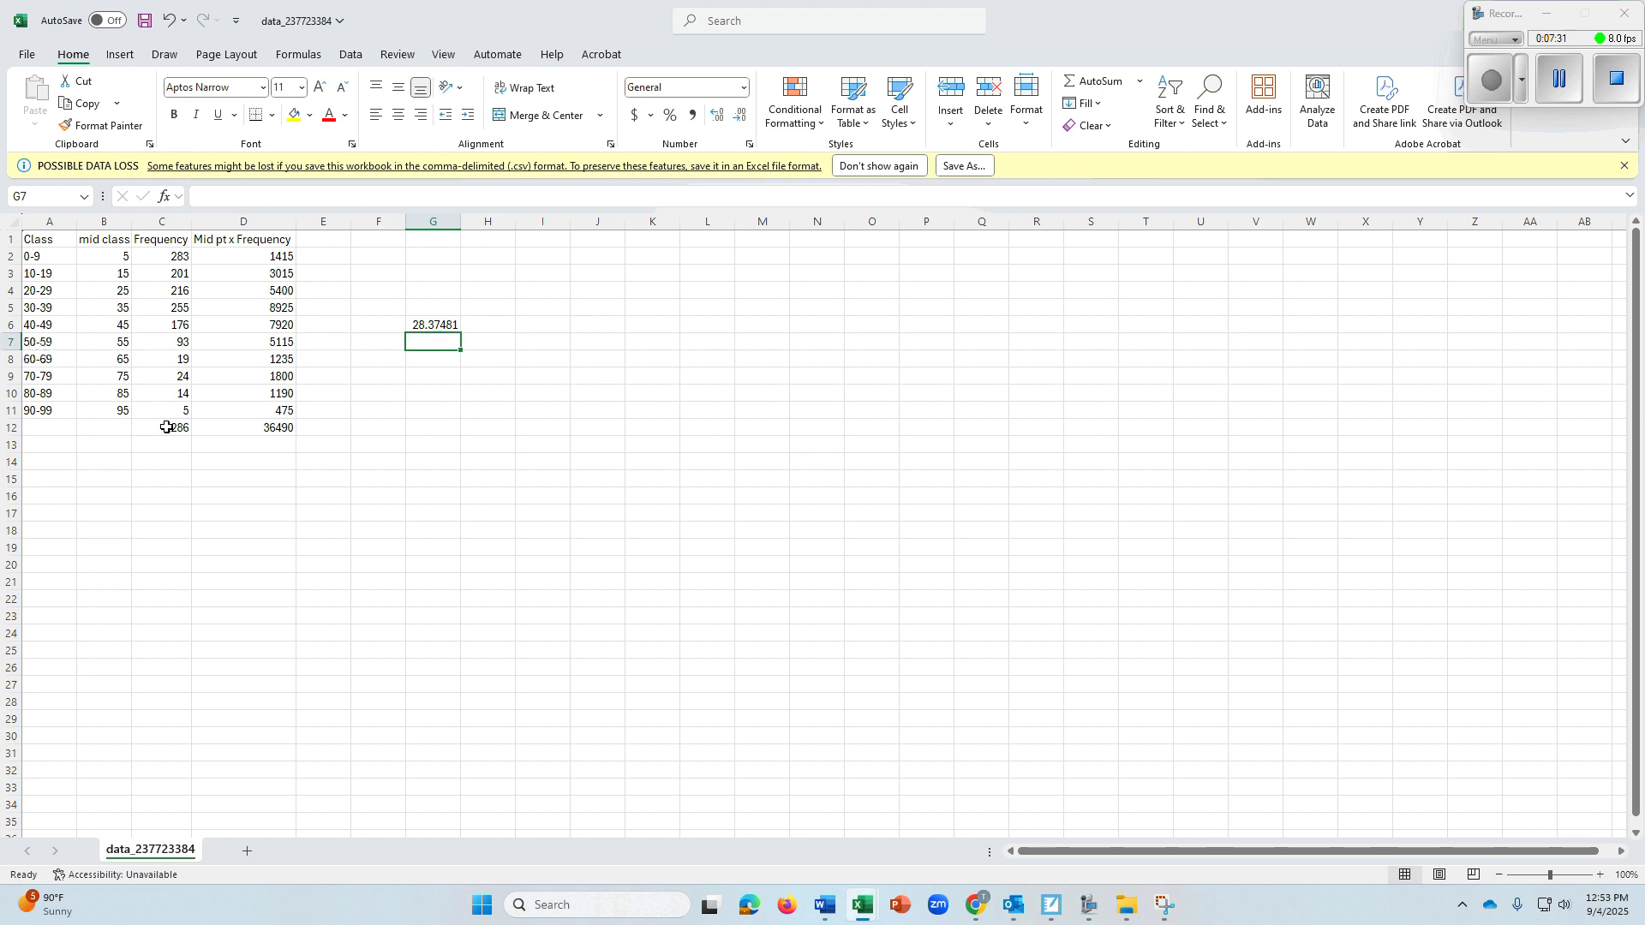
pyautogui.click(433, 324)
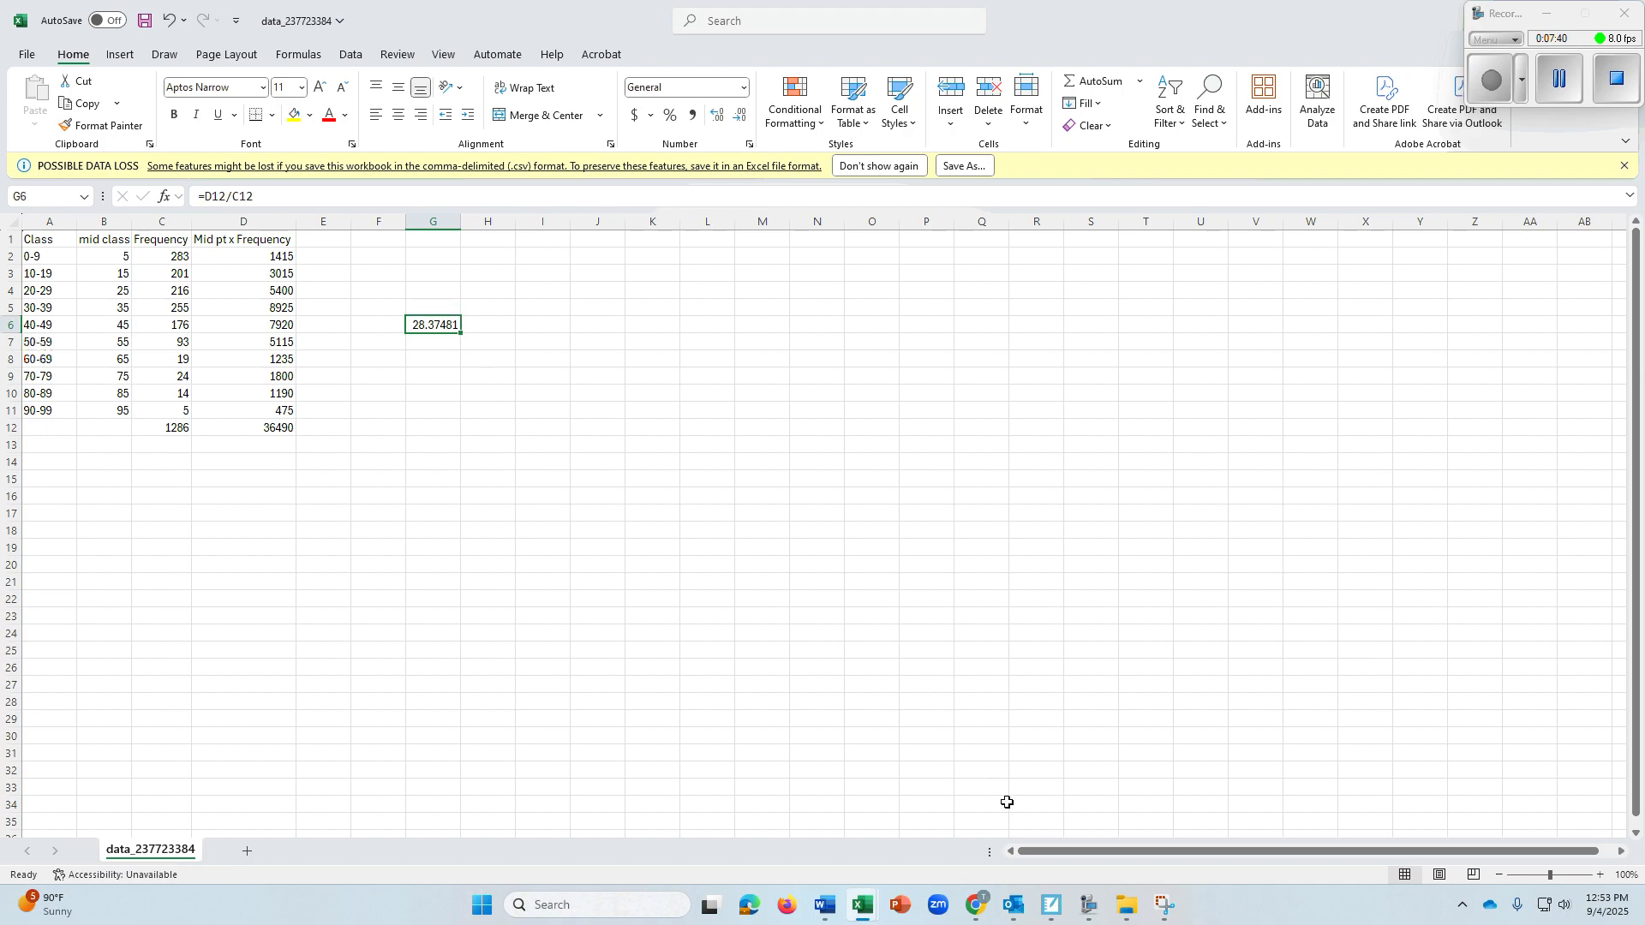
# Switch to the ALEKS question window in Chrome, answer 28.4 for the approximate mean and have the answer checked
pyautogui.click(981, 910)
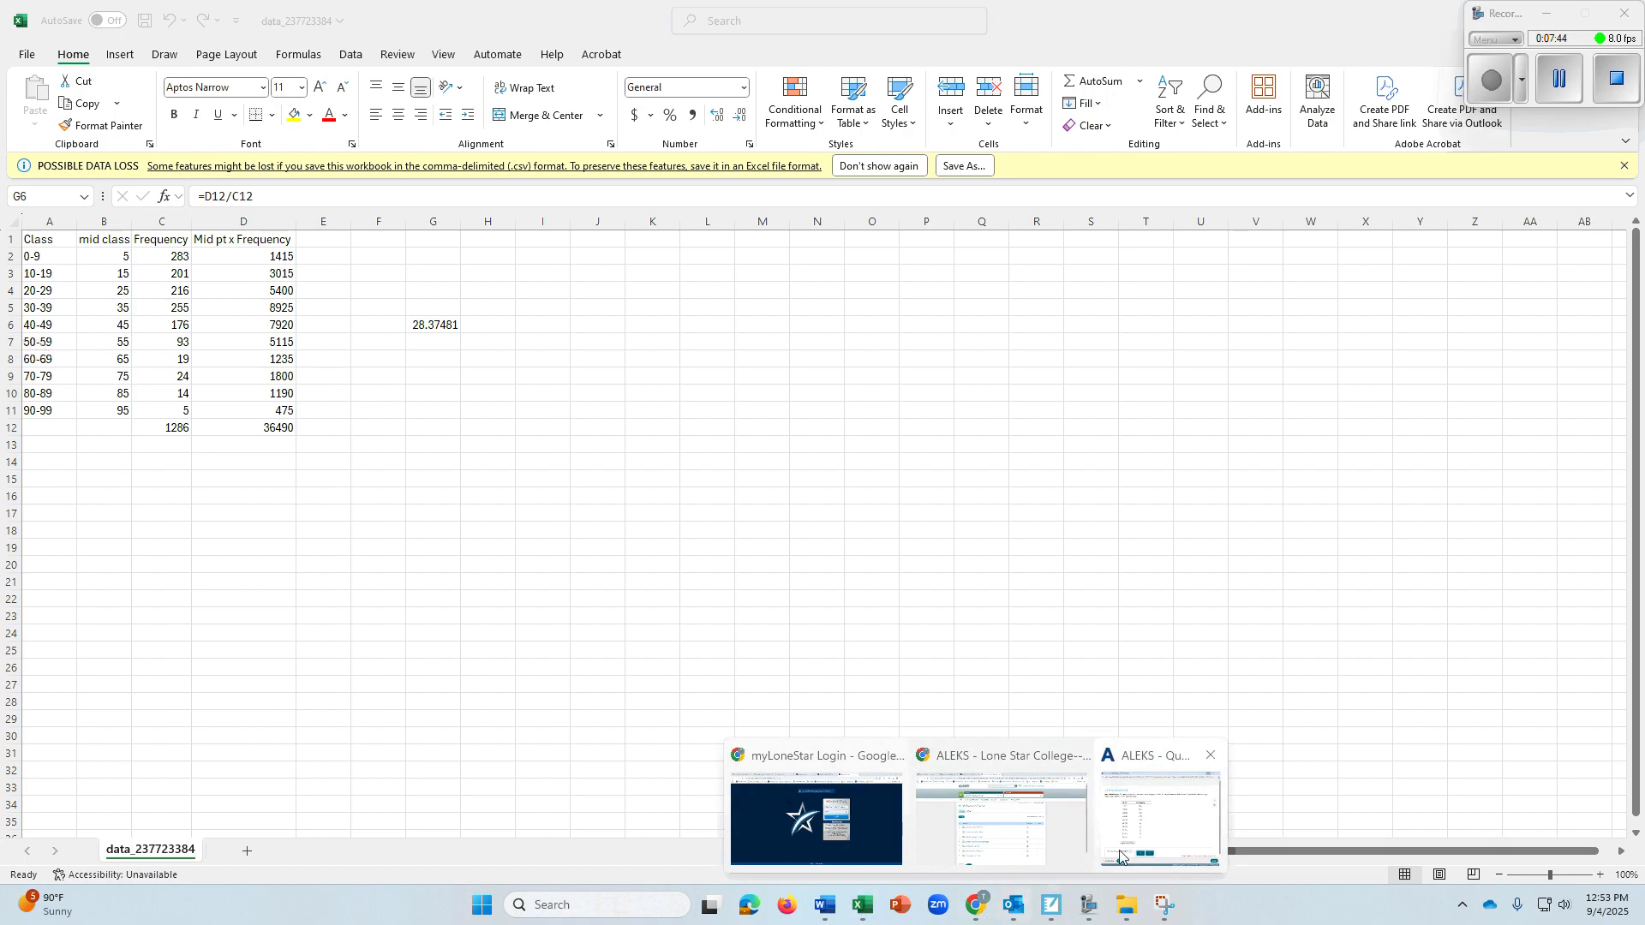
pyautogui.click(1146, 820)
pyautogui.click(680, 718)
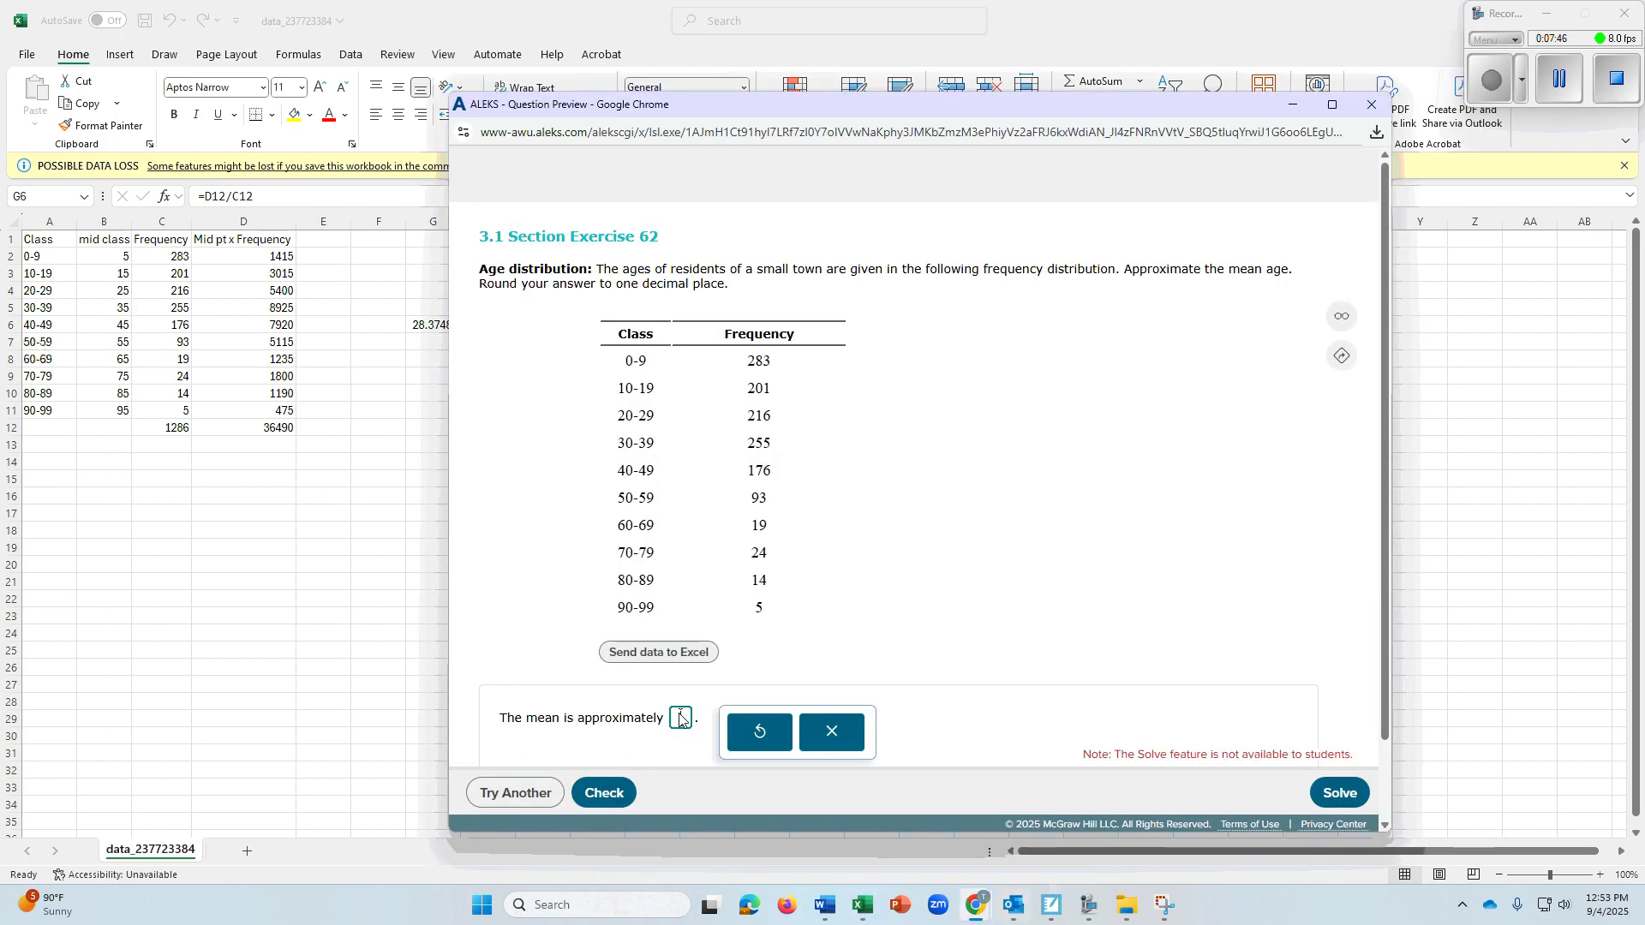
pyautogui.write('28.4')
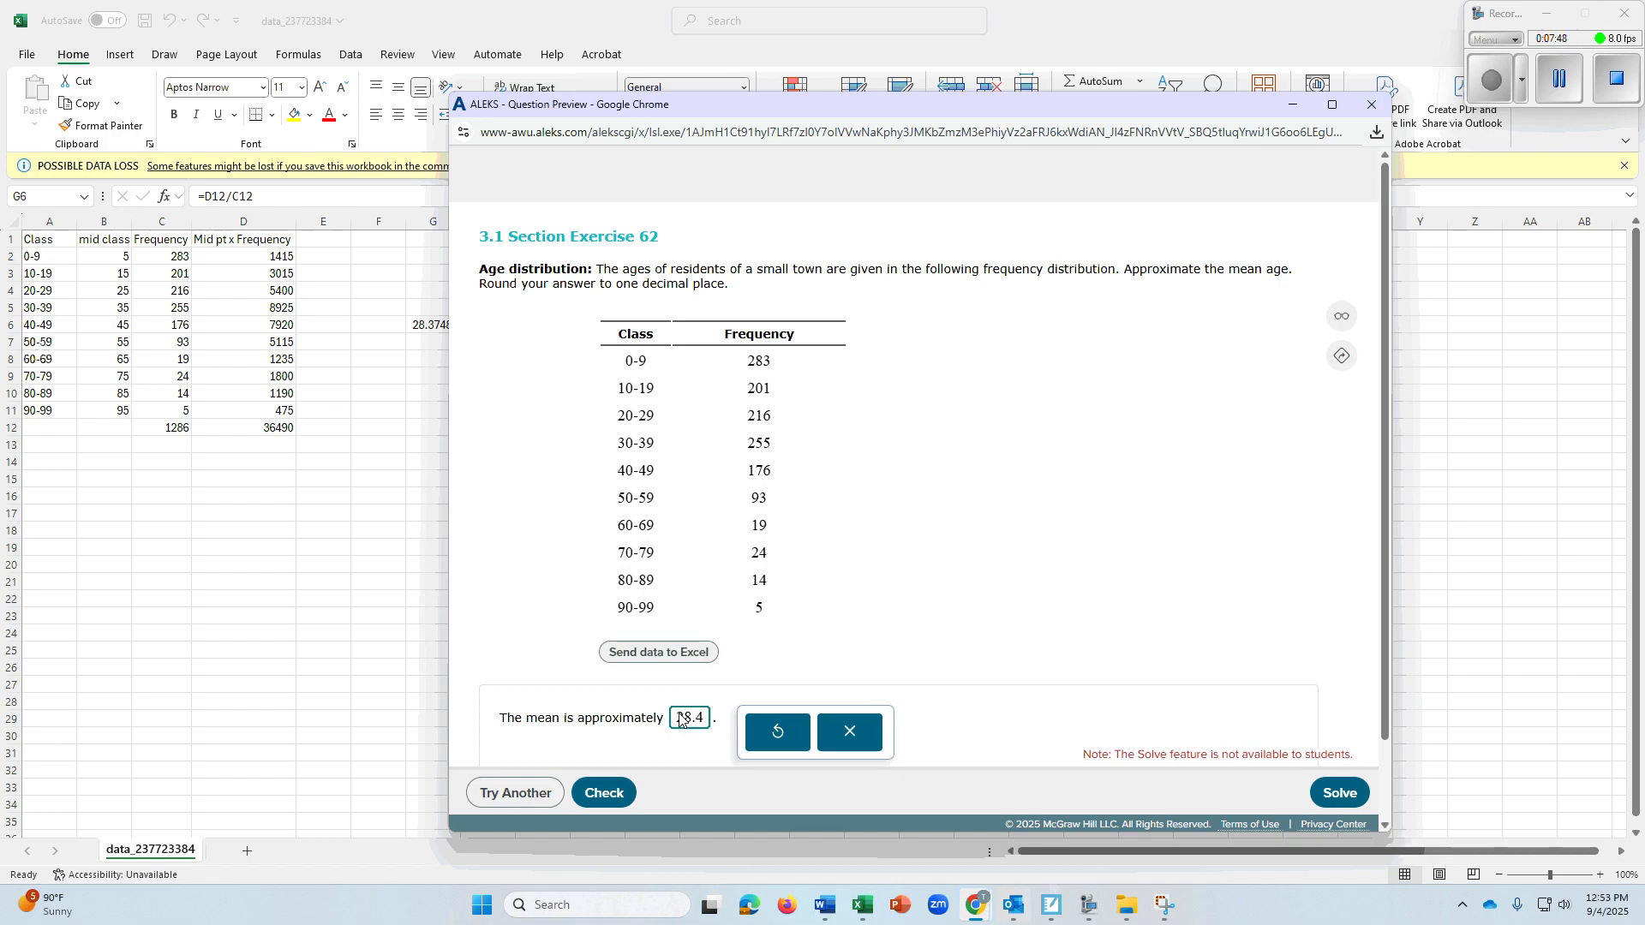
pyautogui.click(611, 793)
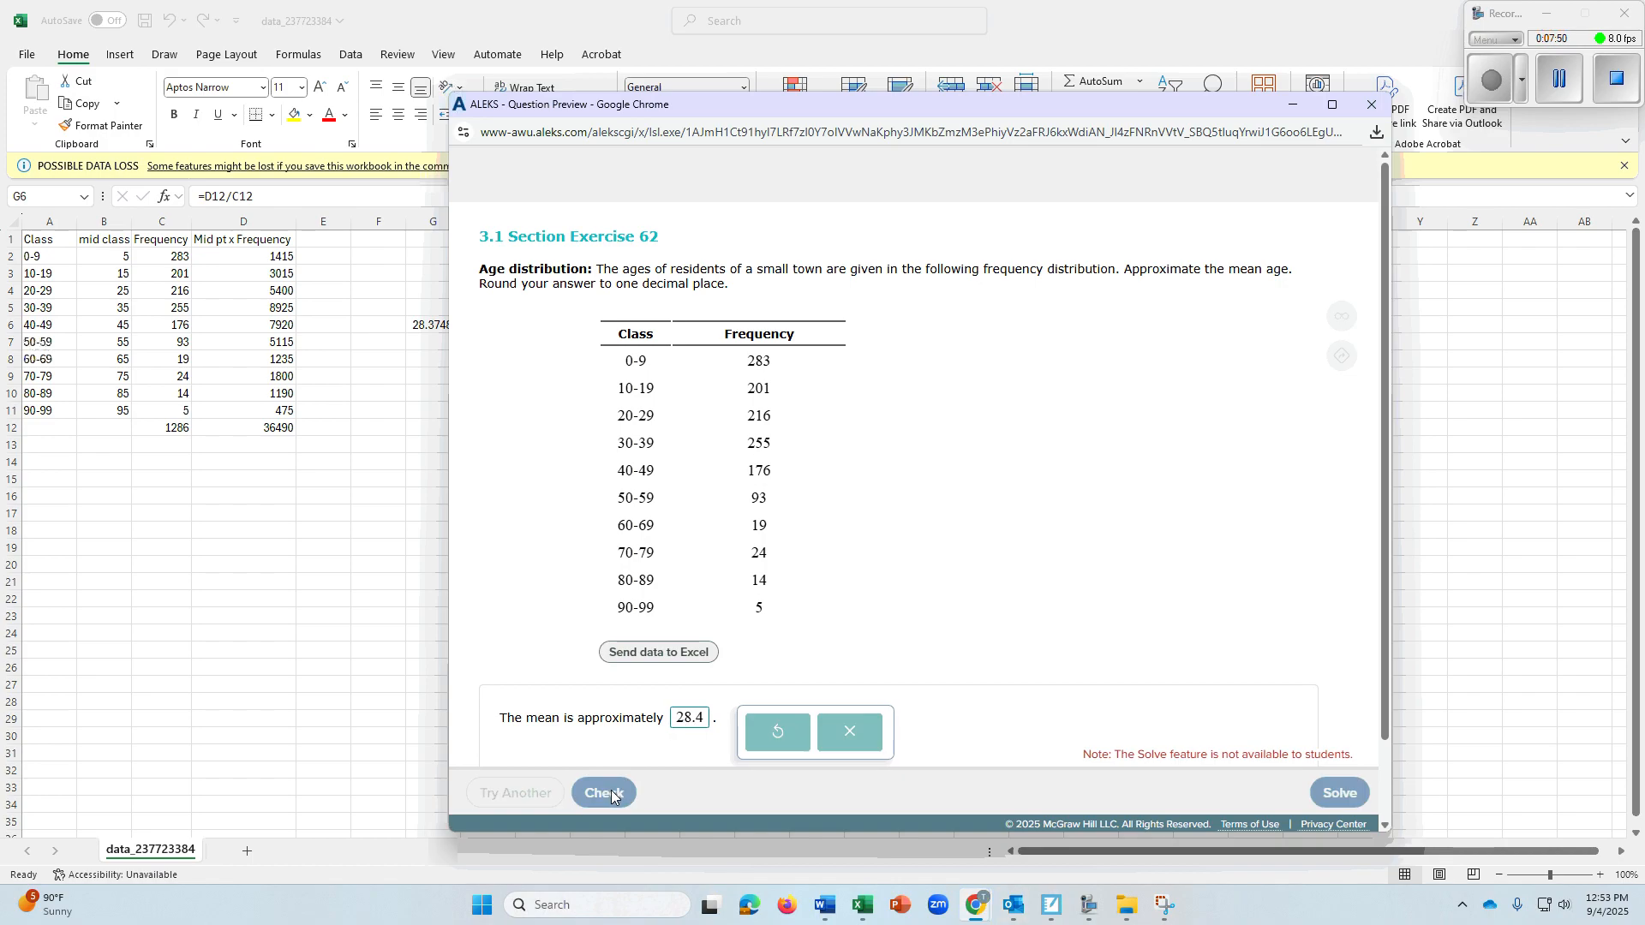
pyautogui.scroll(-1, 1285, 685)
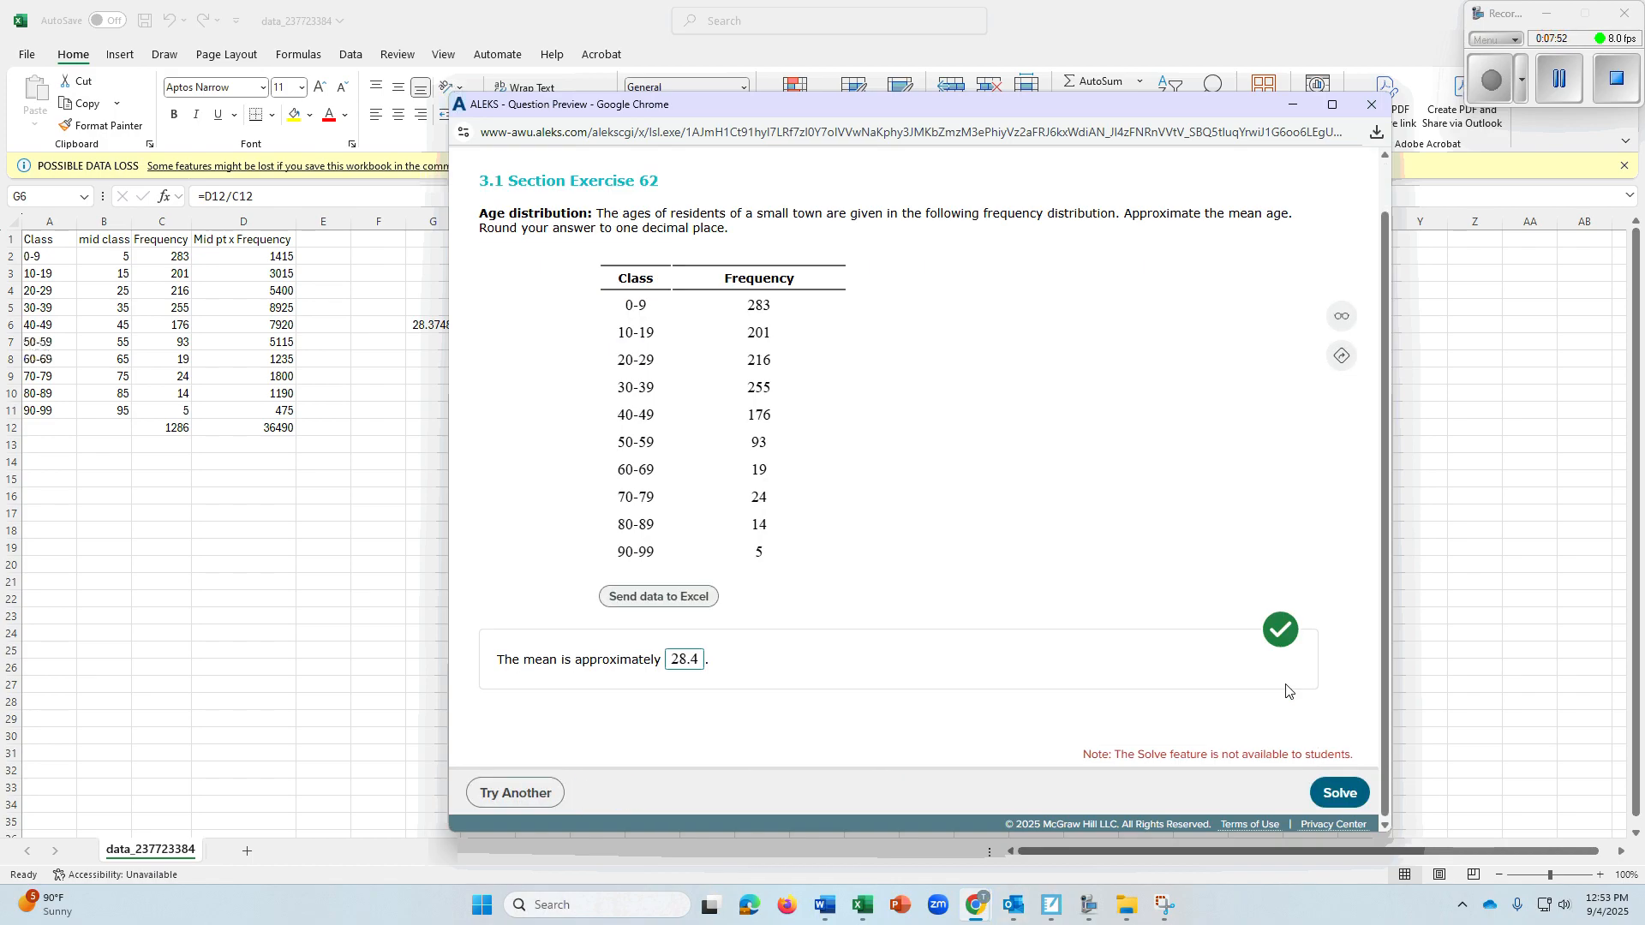
# Return to the Excel workbook and average the frequencies in G9 with the formula =AVERAGE(C2:C11)
pyautogui.hotkey('alt', 'Tab')
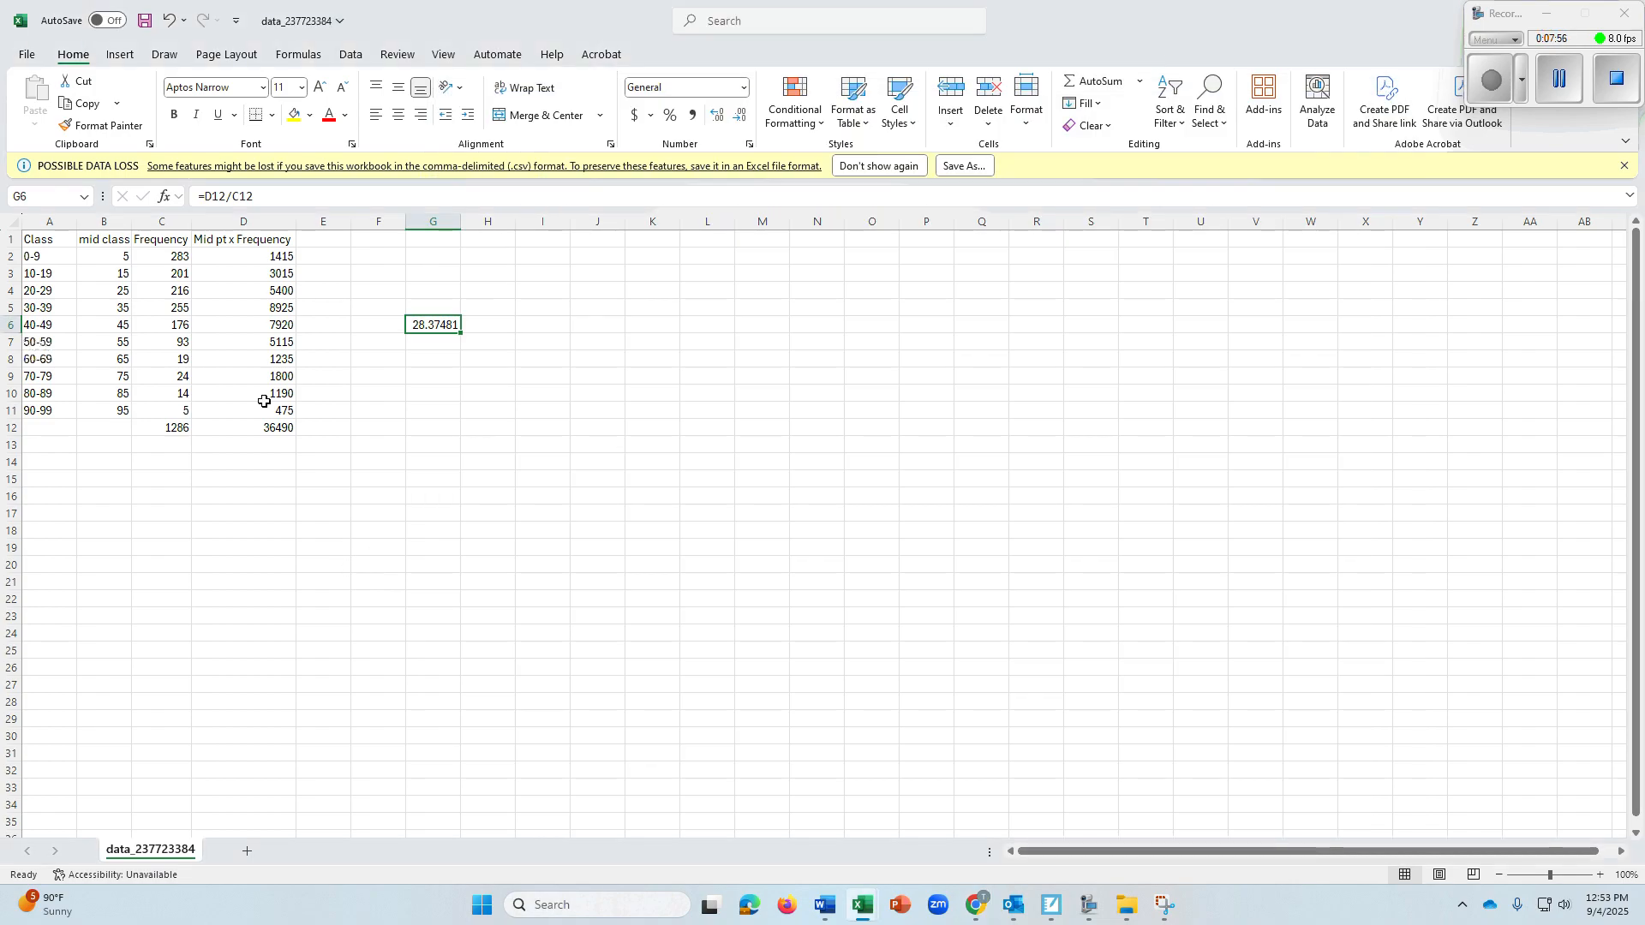
pyautogui.click(430, 377)
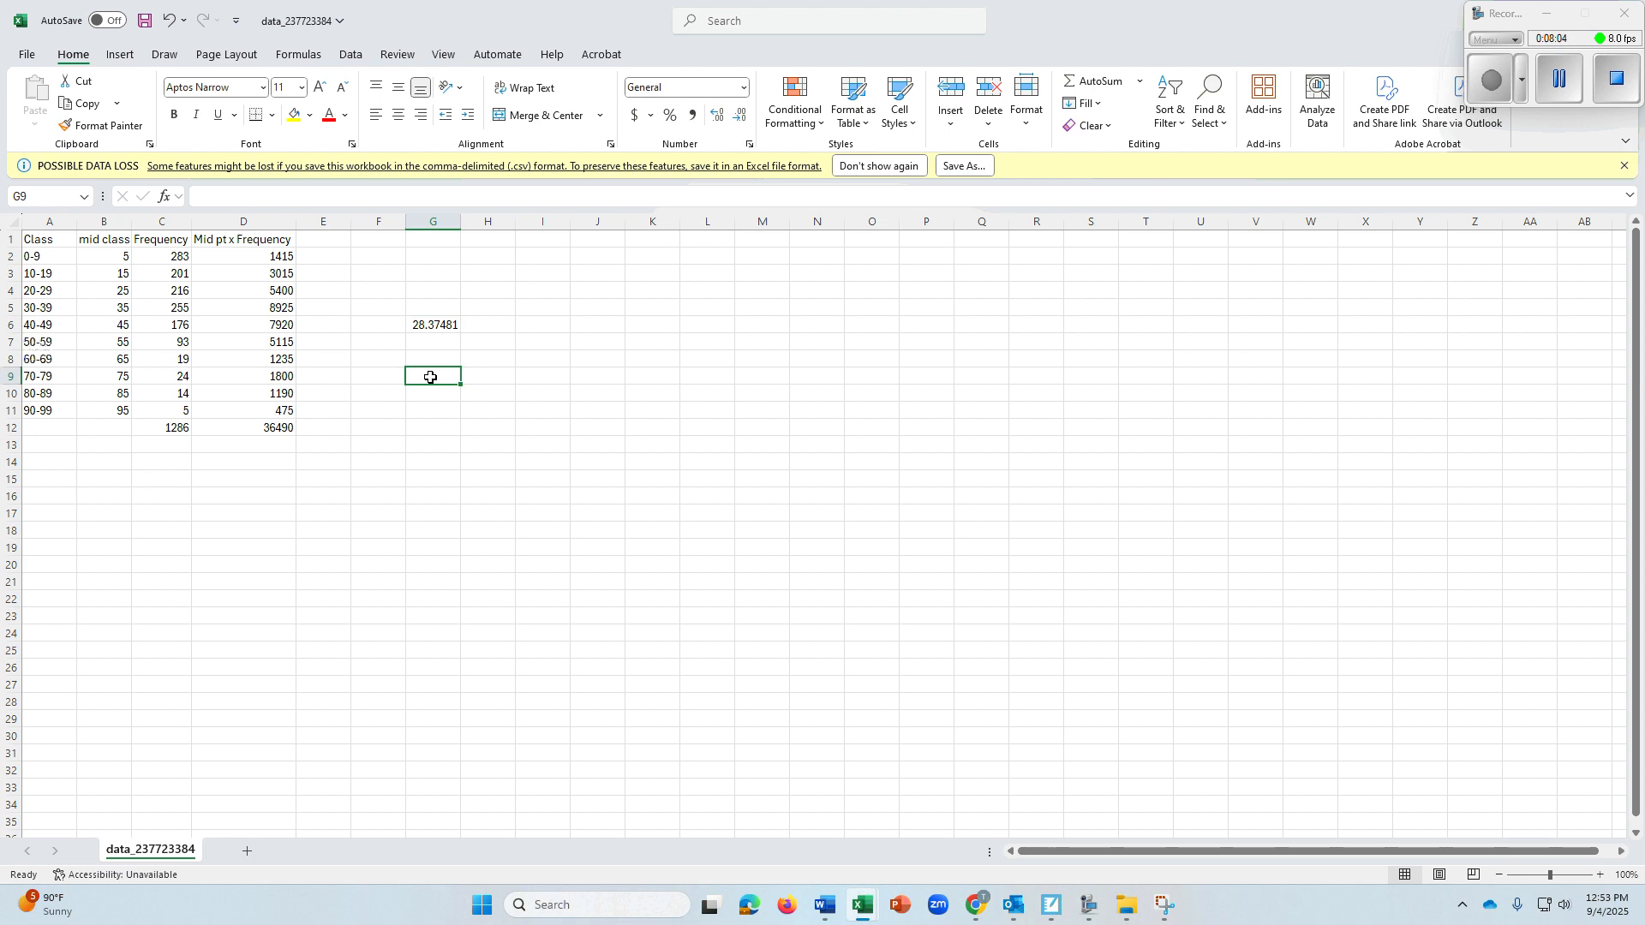
pyautogui.write('=av')
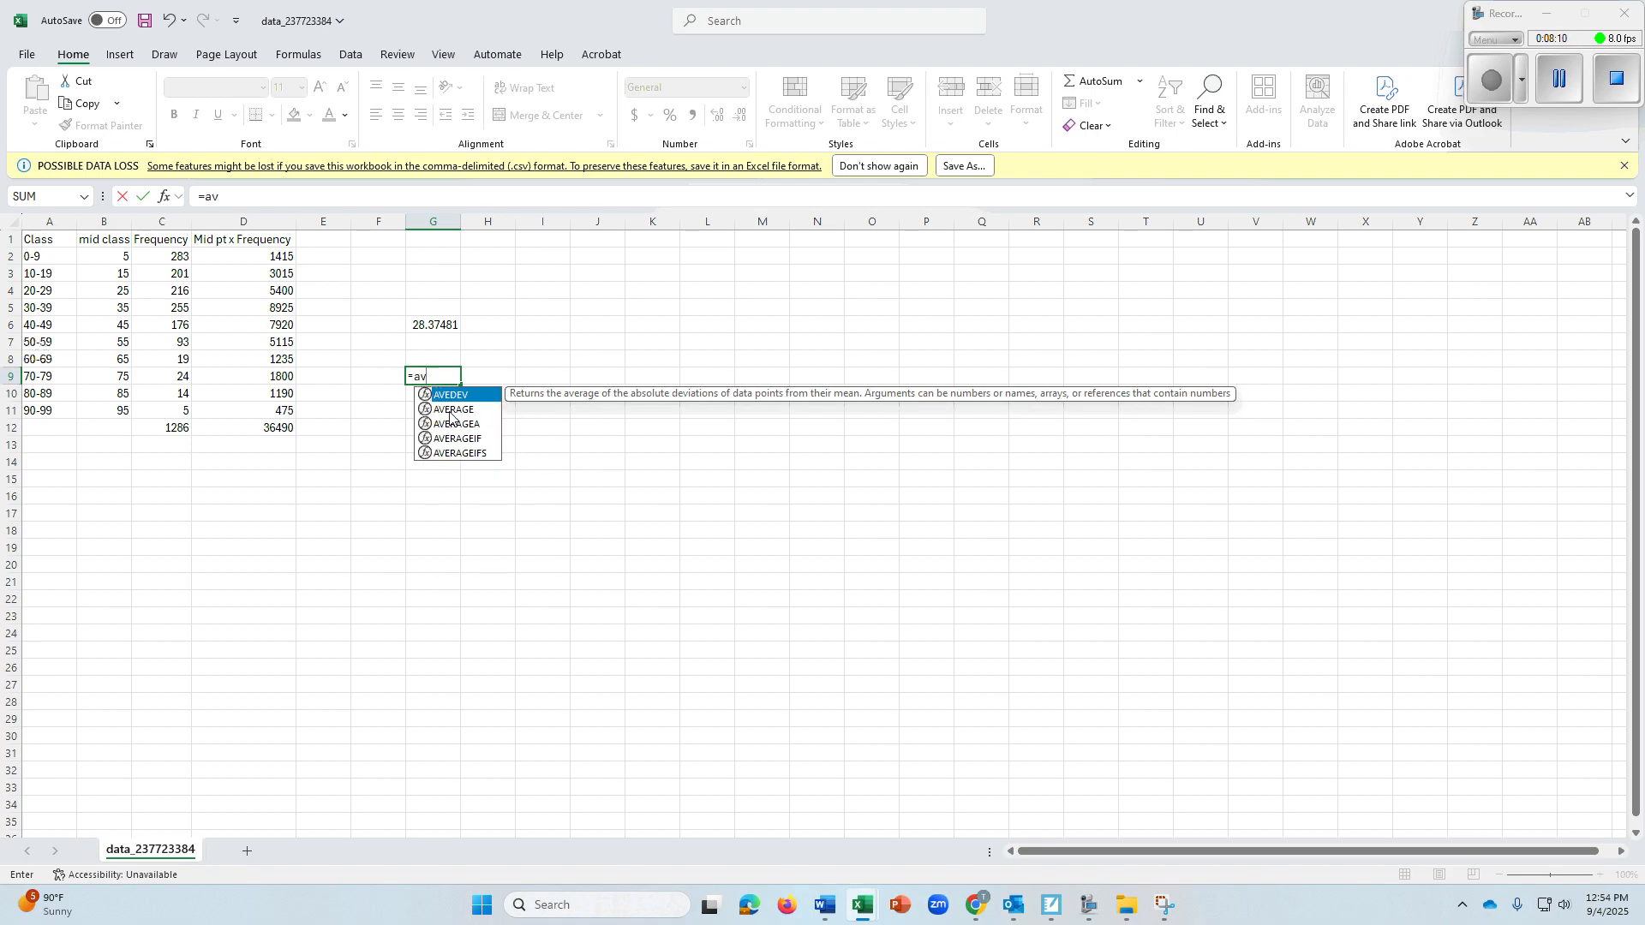
pyautogui.click(451, 410)
pyautogui.doubleClick(452, 410)
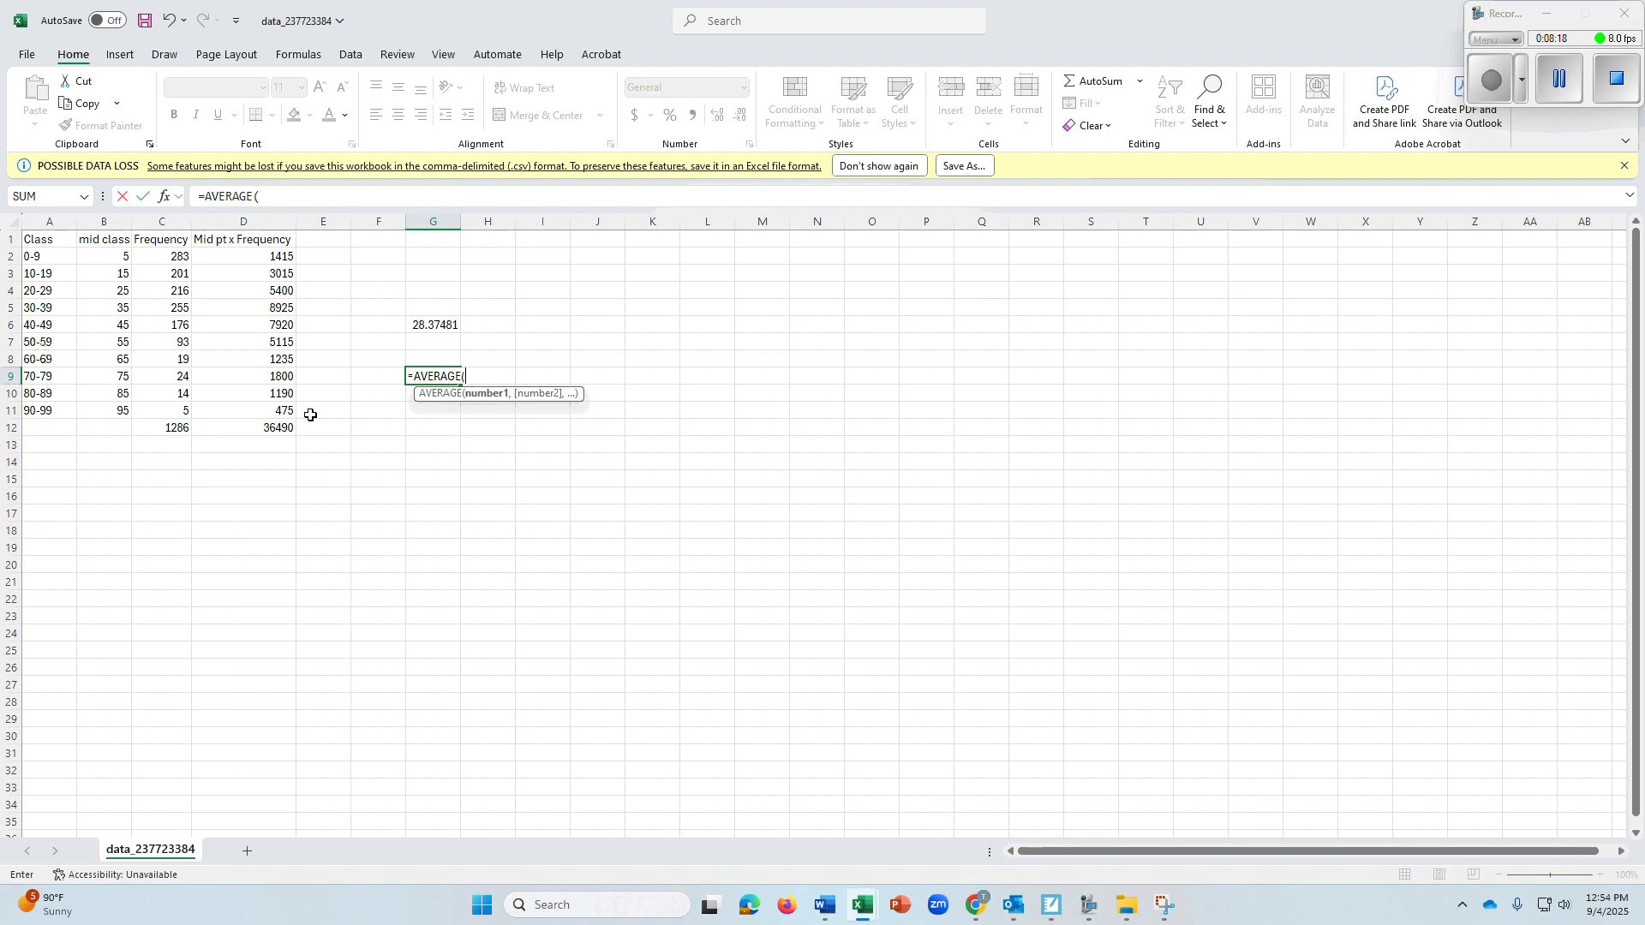
pyautogui.moveTo(175, 256); pyautogui.dragTo(180, 404)
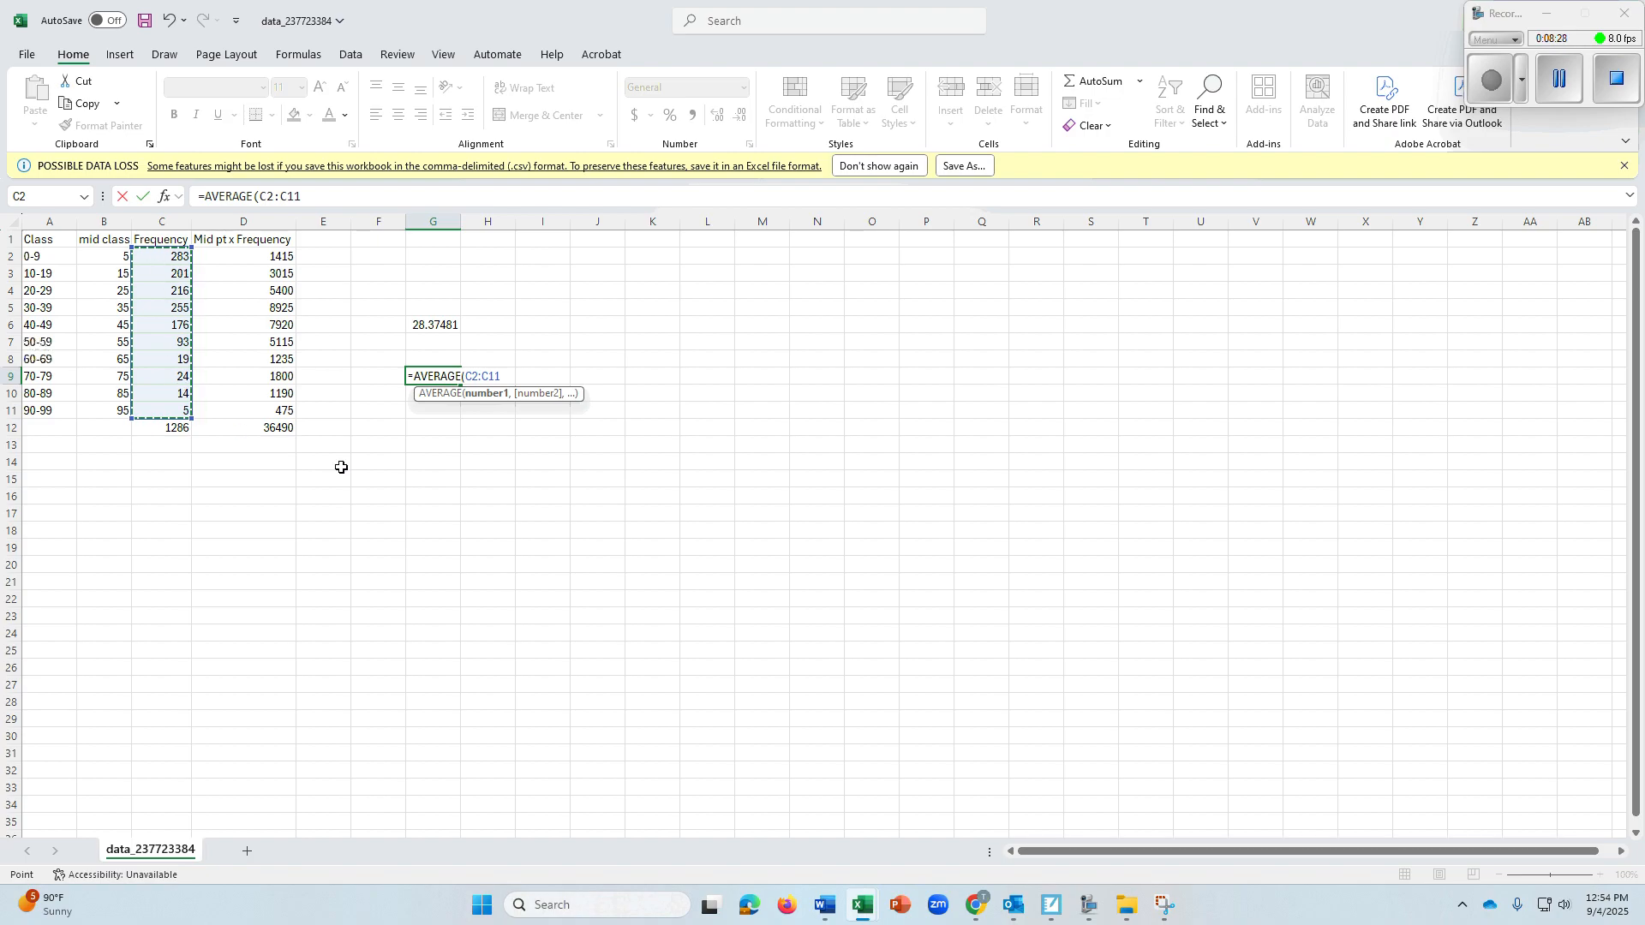
pyautogui.press('Return')
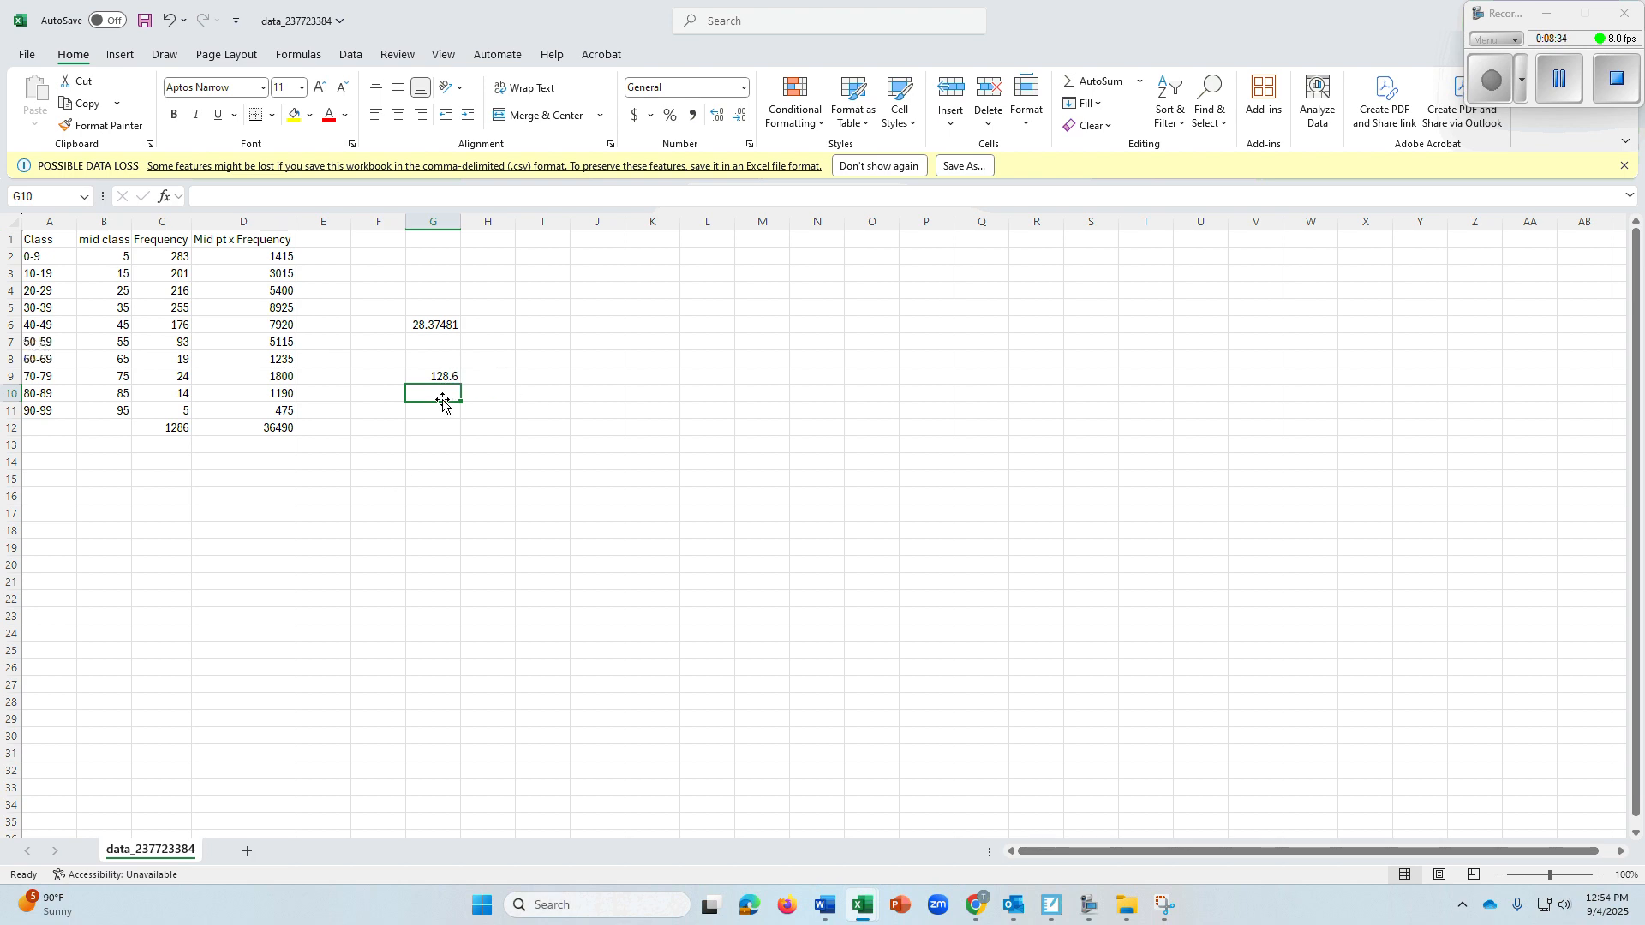
# Find the median of the frequencies in G10 with the formula =MEDIAN(C2:C11)
pyautogui.write('=')
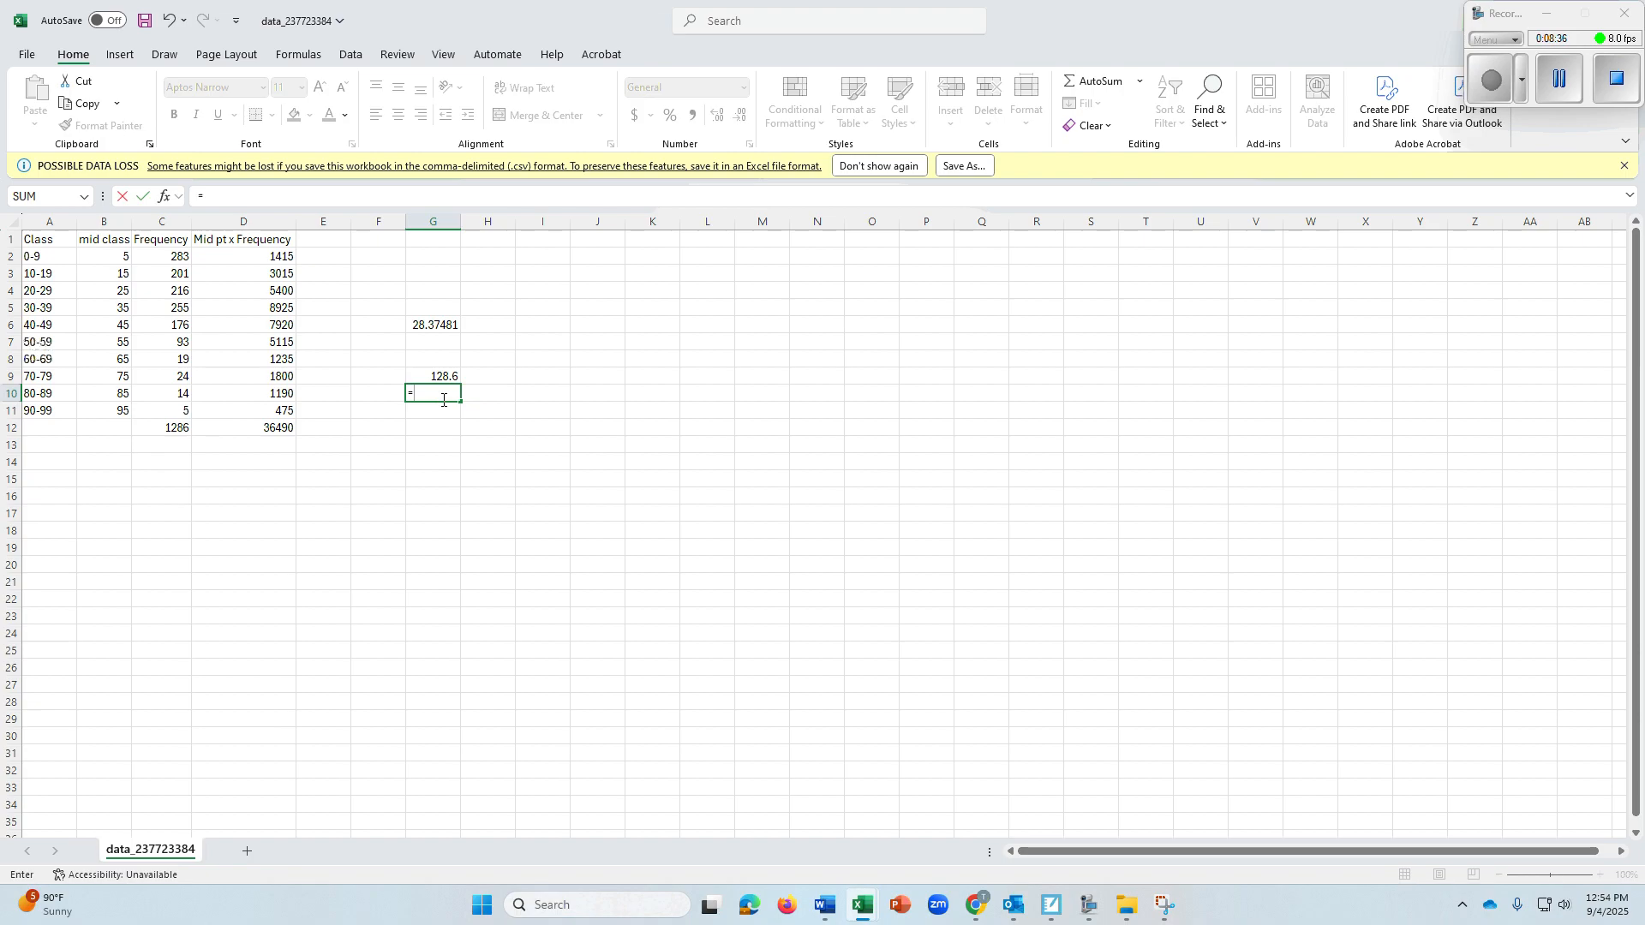
pyautogui.write(',')
pyautogui.write('med')
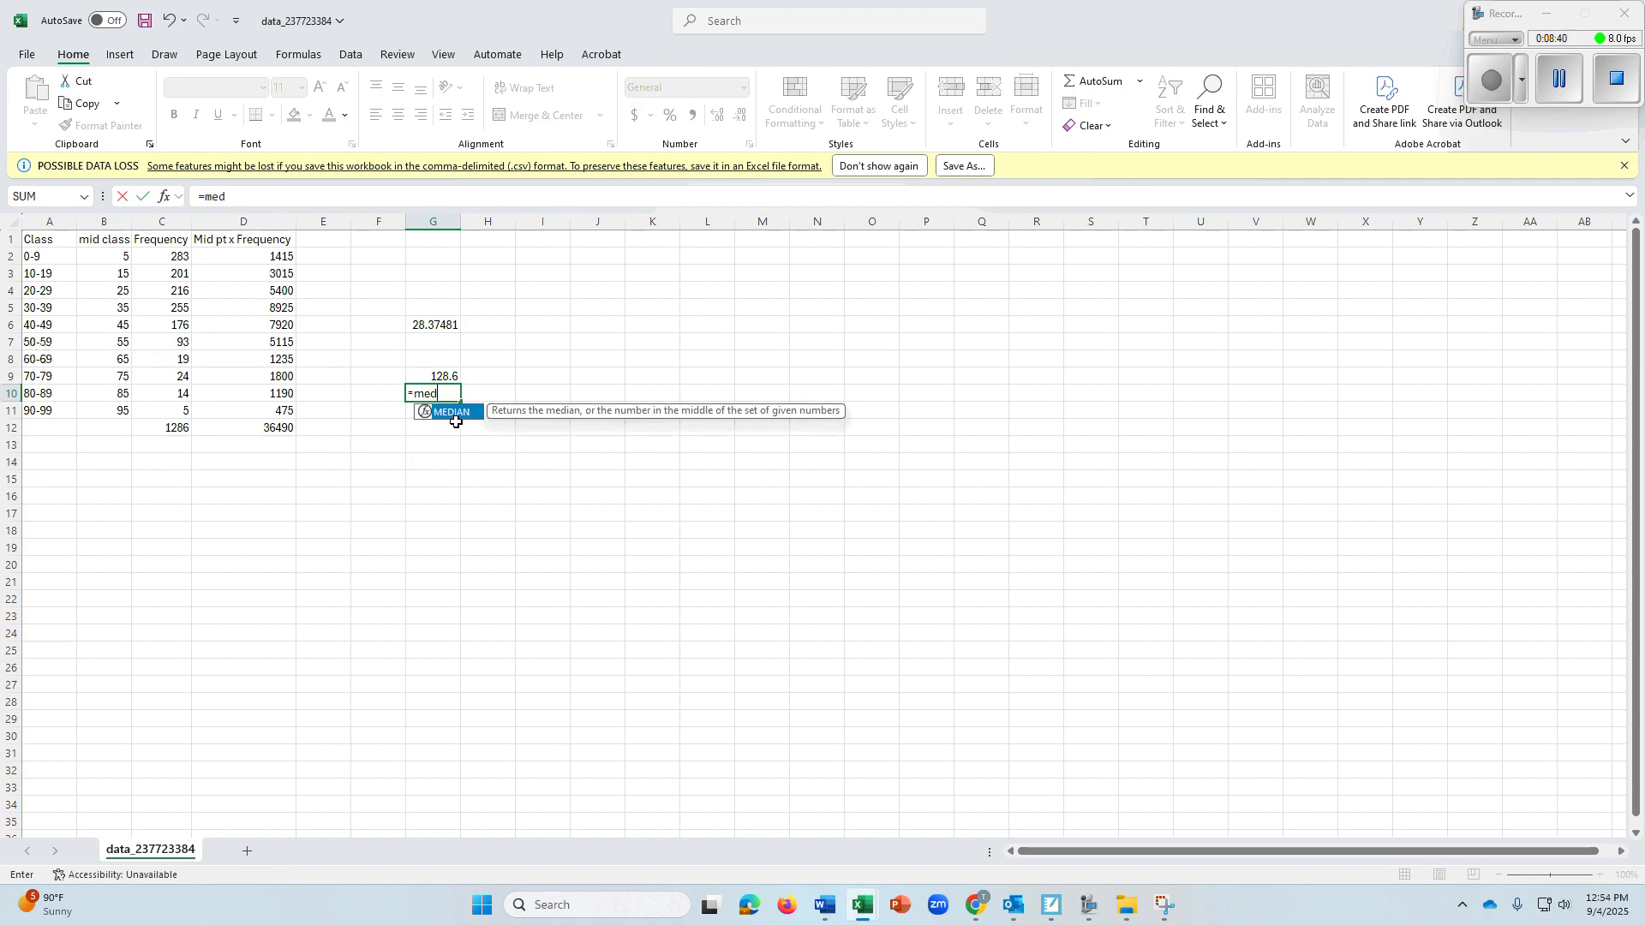
pyautogui.doubleClick(459, 413)
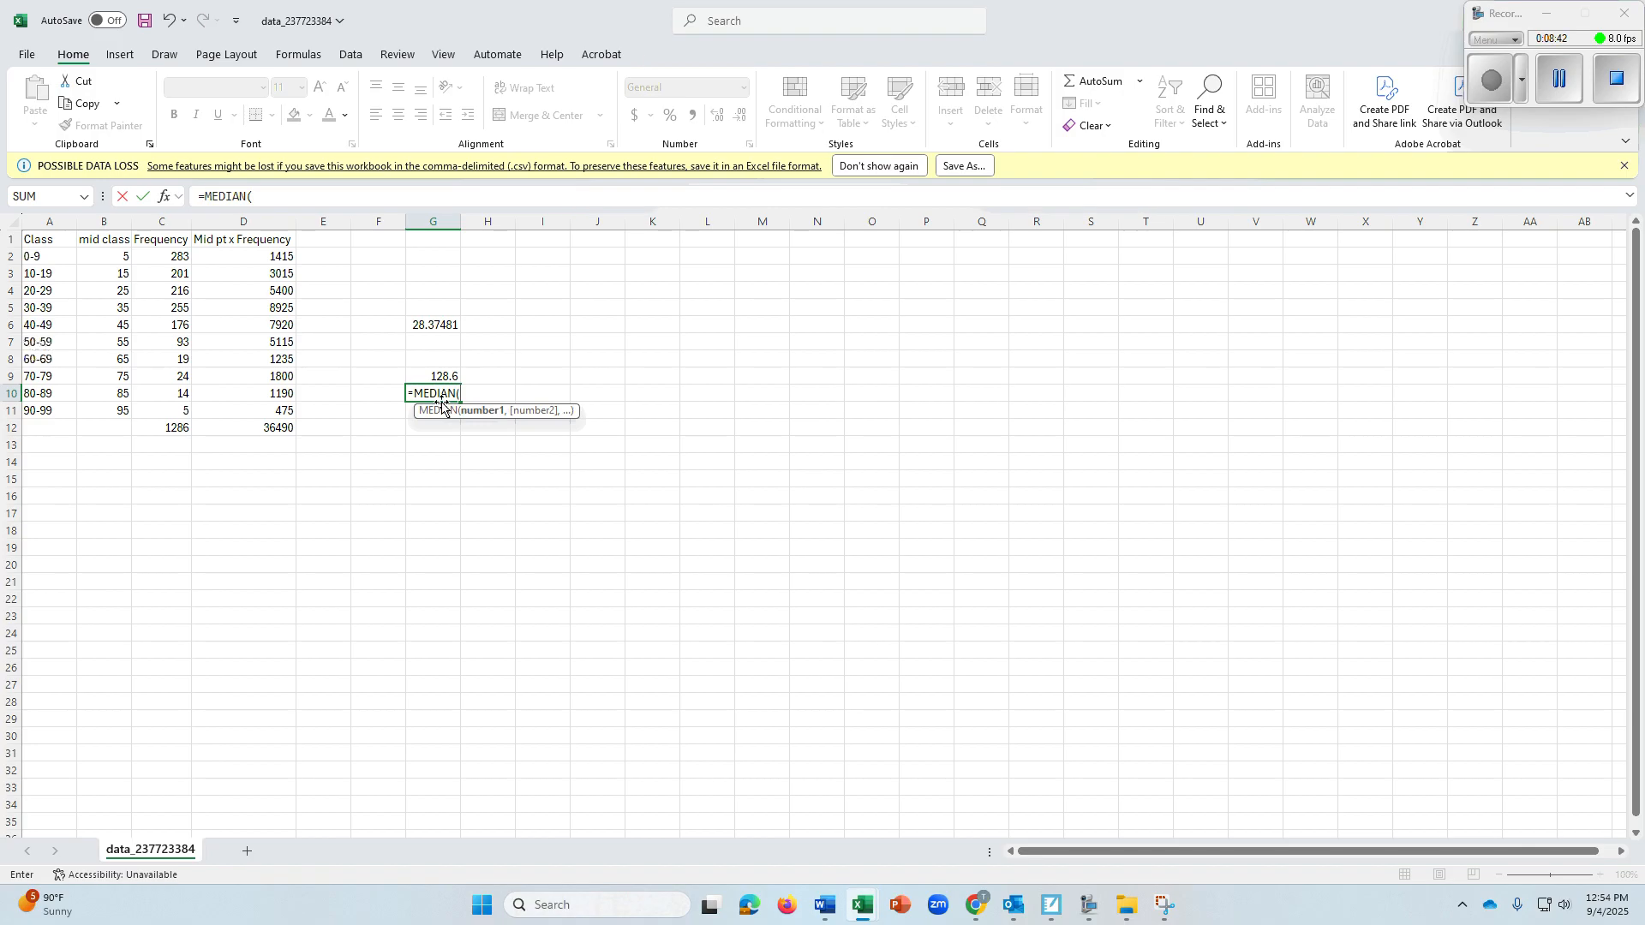
pyautogui.click(174, 258)
pyautogui.moveTo(175, 258); pyautogui.dragTo(180, 403)
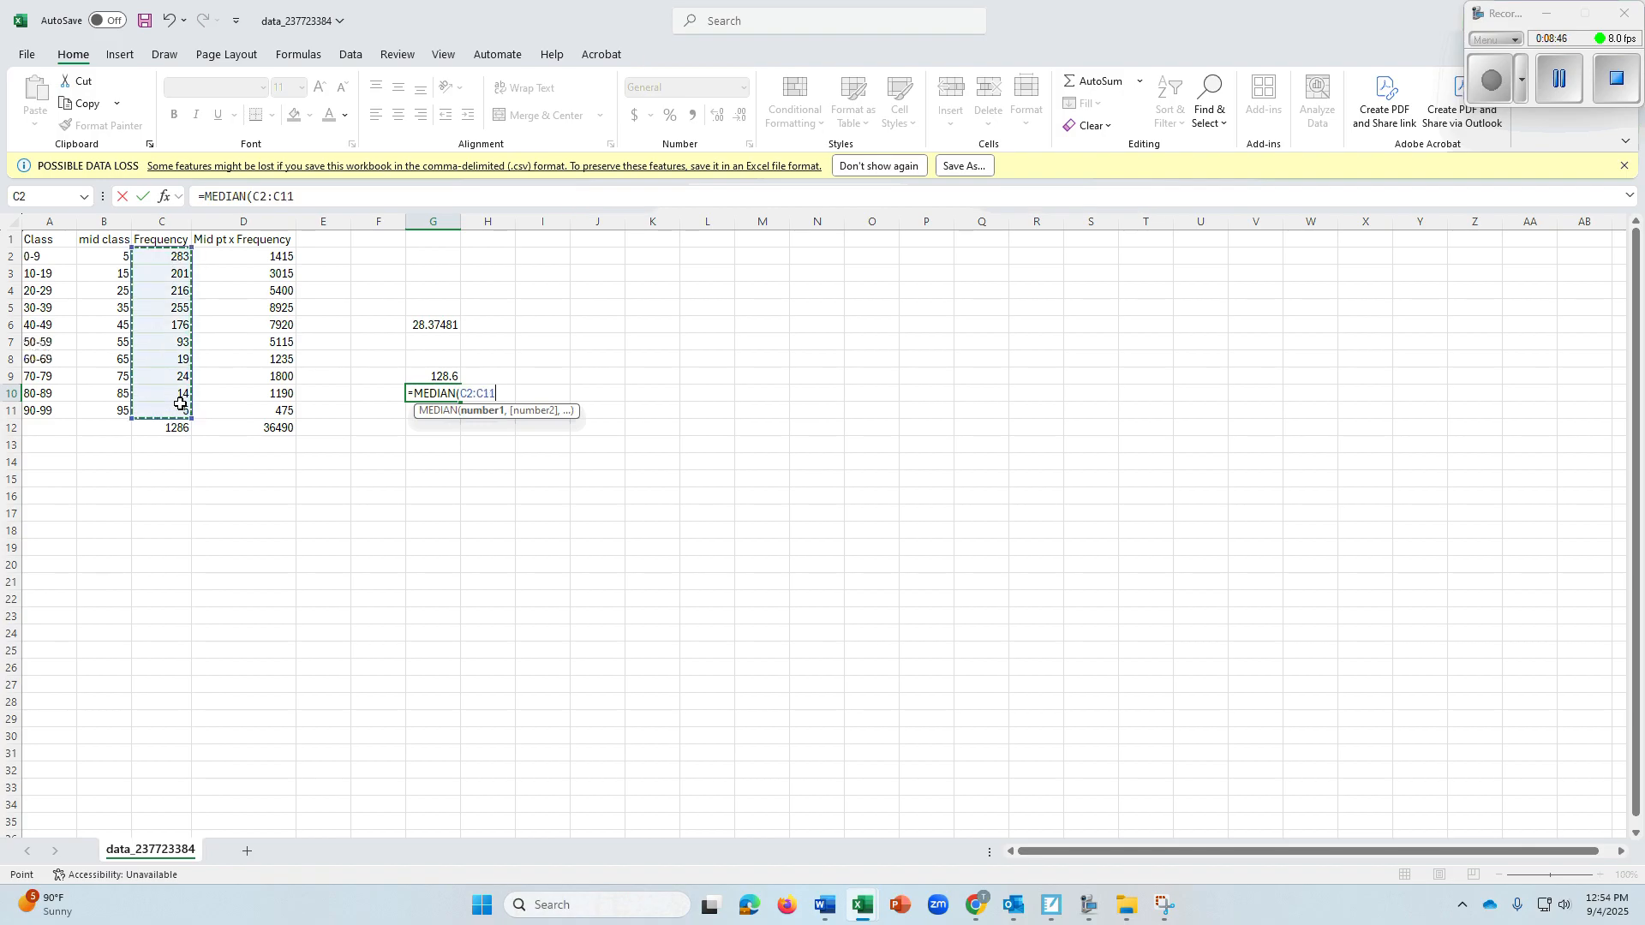
pyautogui.press('Return')
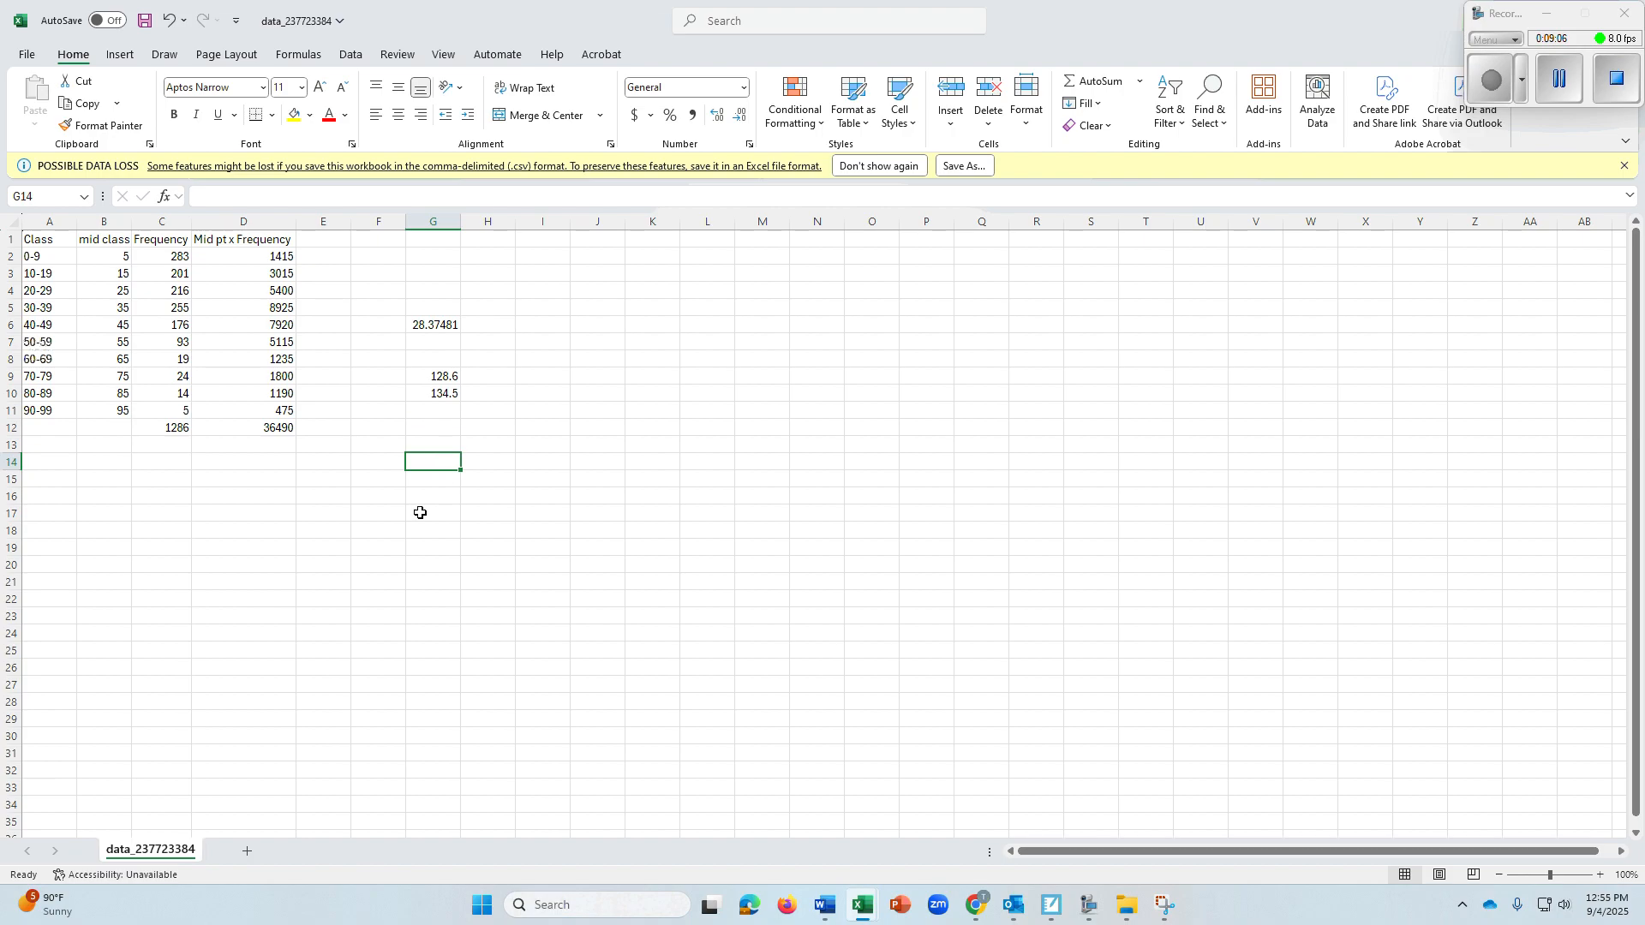
# Enter =MEDIAN(C2:C12) in C16, including the total row, and compare it with C6 and the median in G10
pyautogui.click(173, 491)
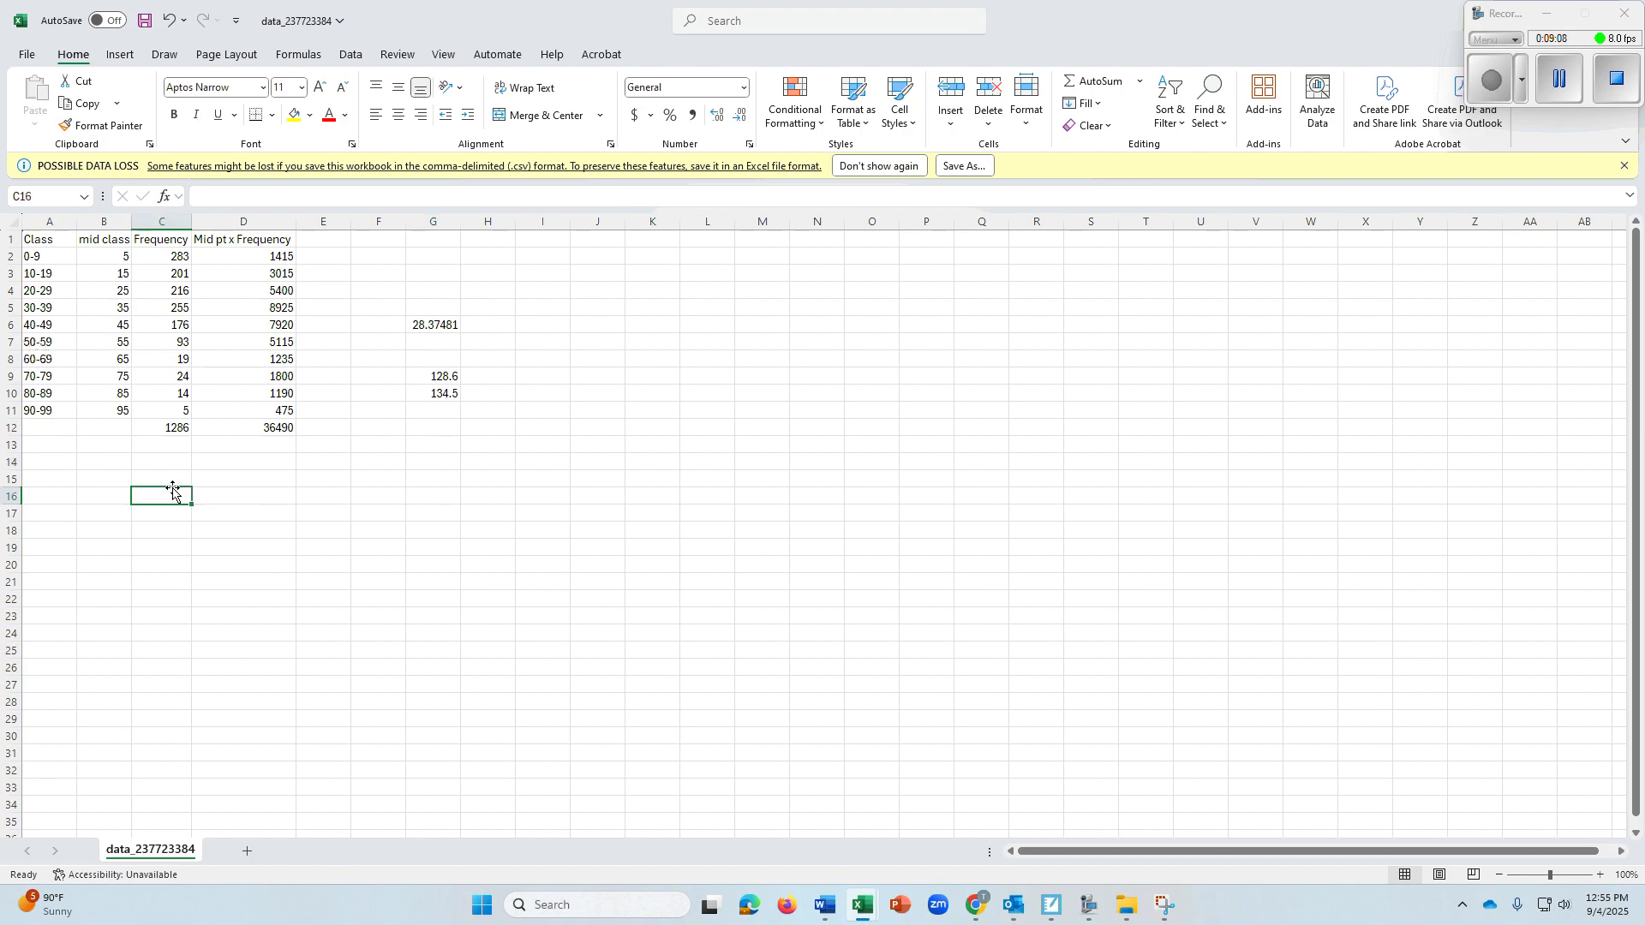
pyautogui.write('=med')
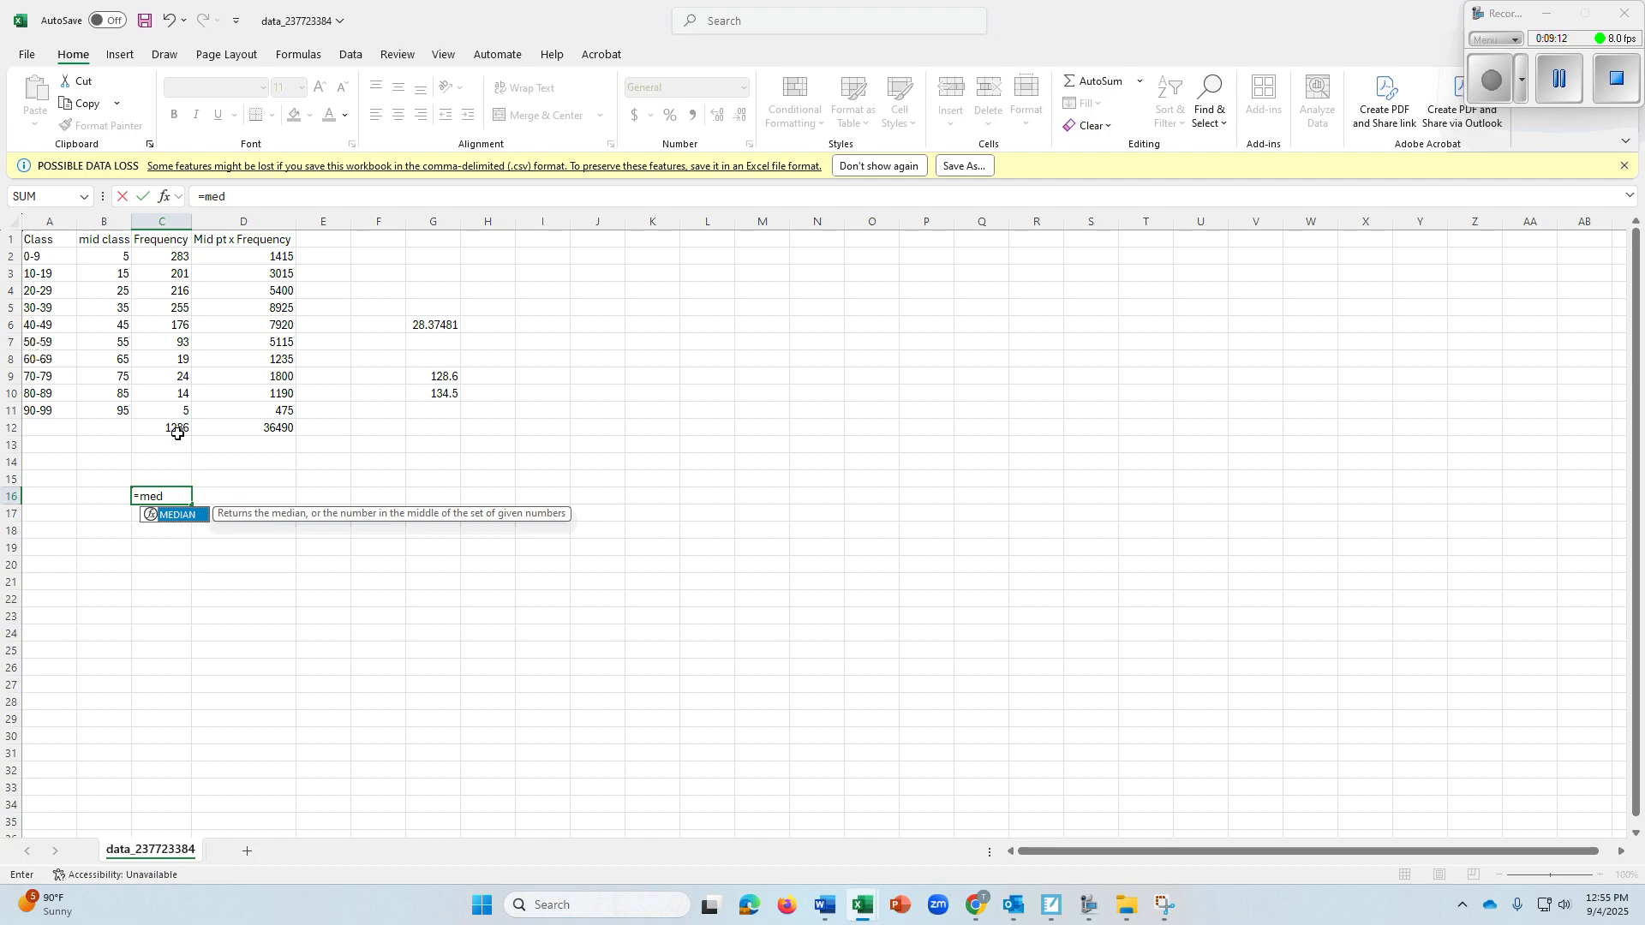
pyautogui.doubleClick(183, 515)
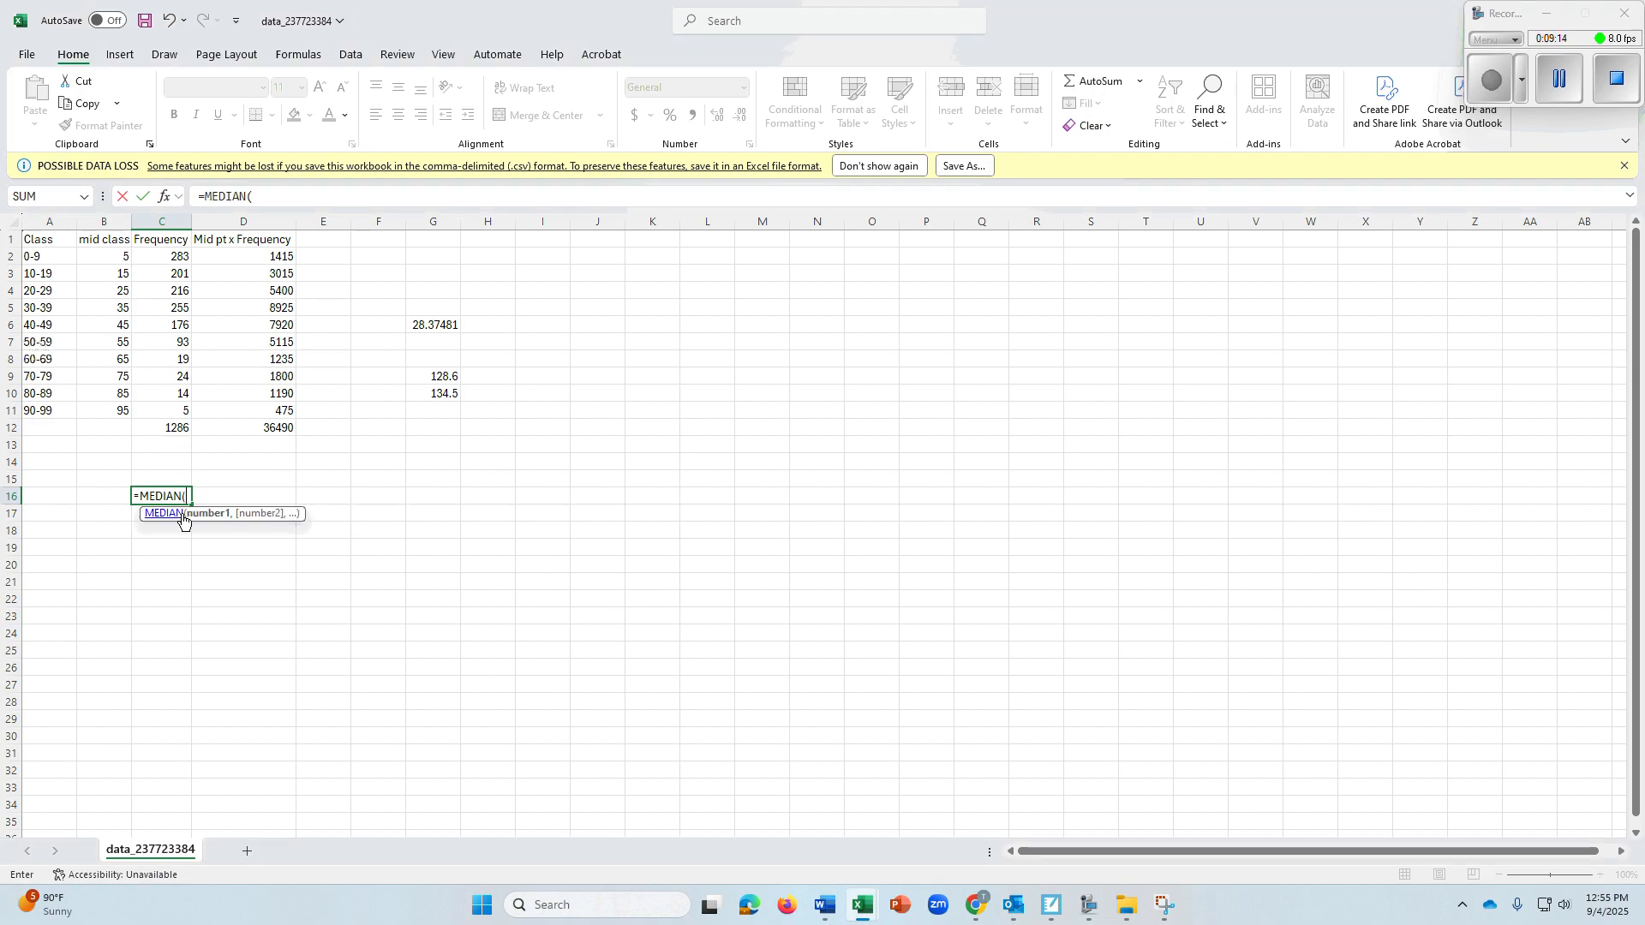
pyautogui.moveTo(180, 259); pyautogui.dragTo(174, 427)
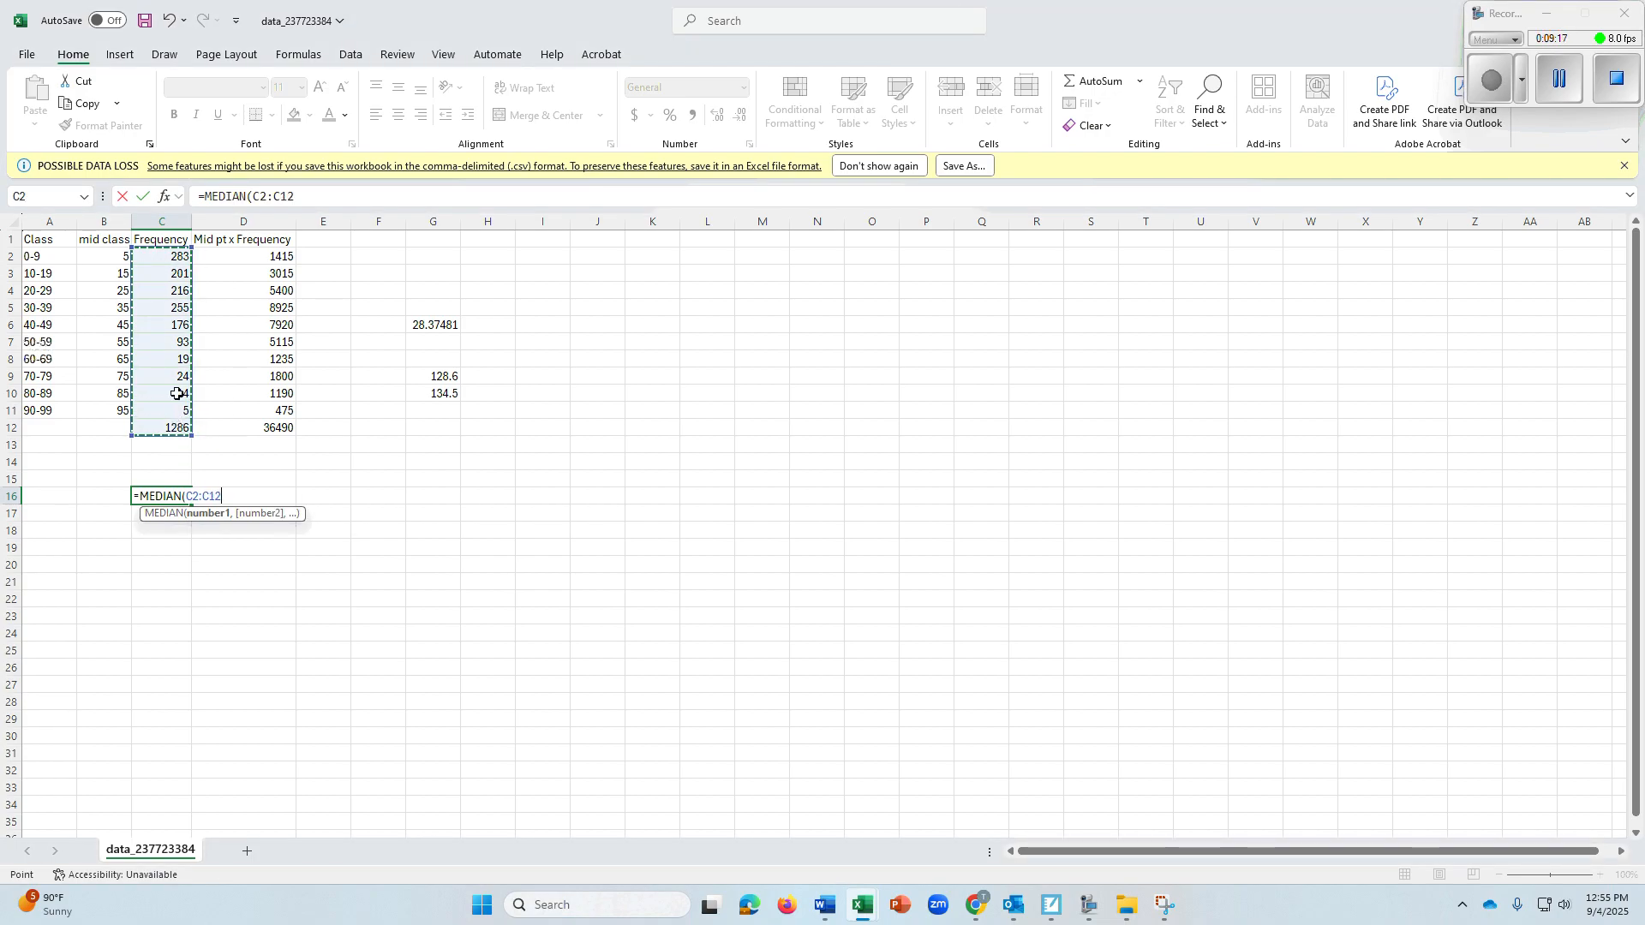
pyautogui.press('Return')
pyautogui.click(175, 325)
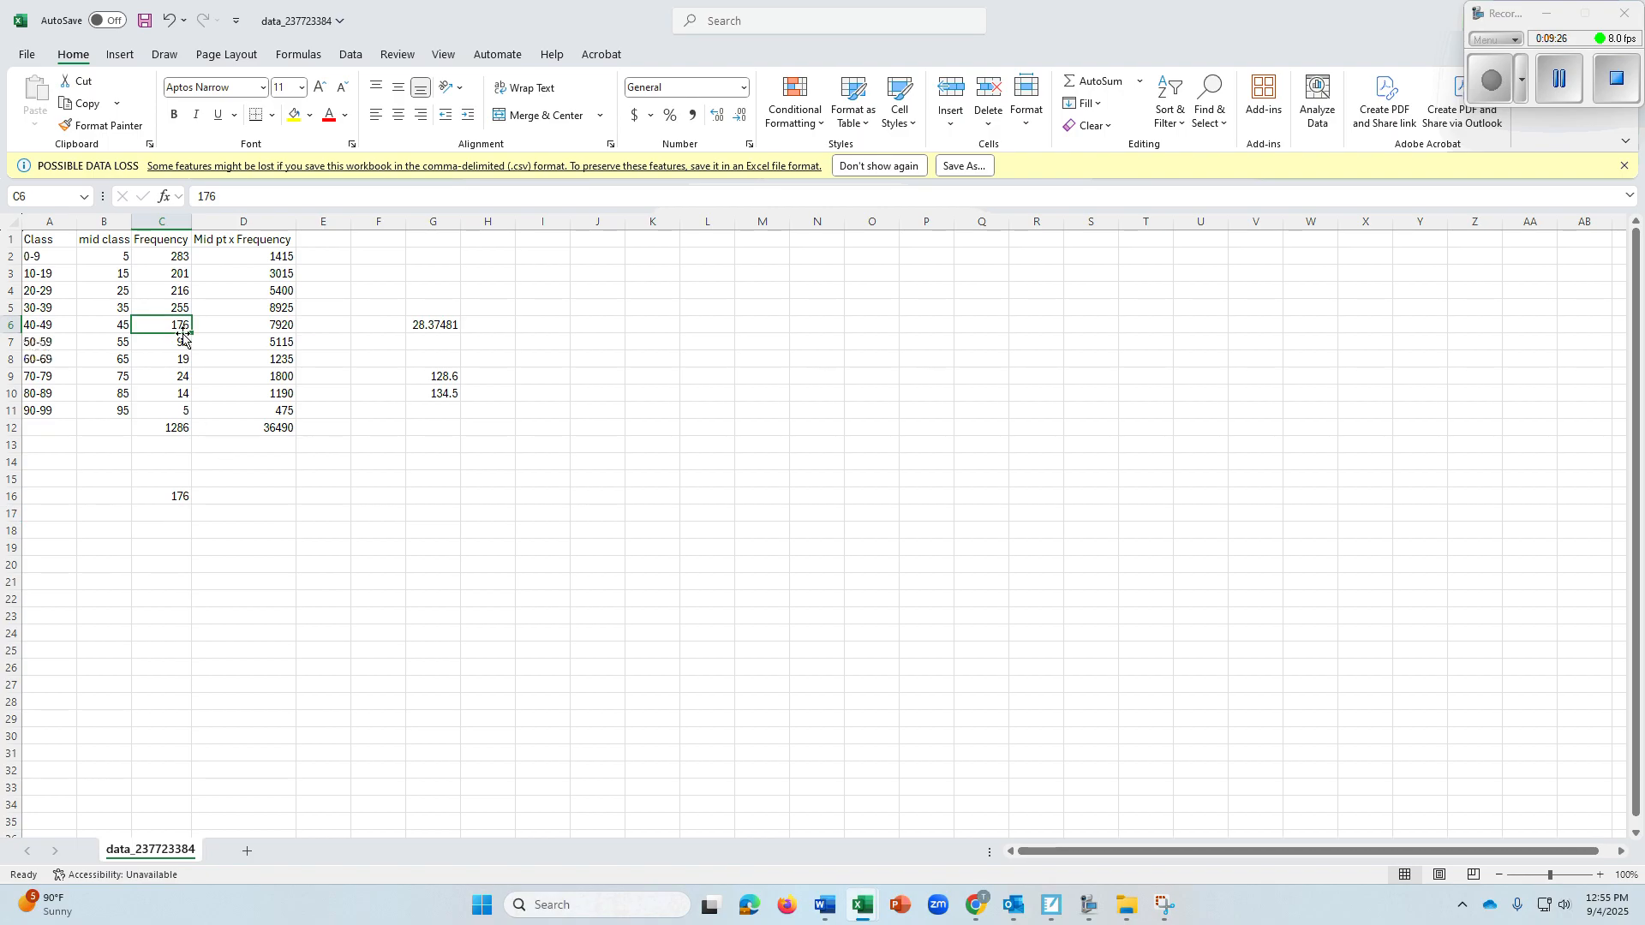
pyautogui.click(446, 394)
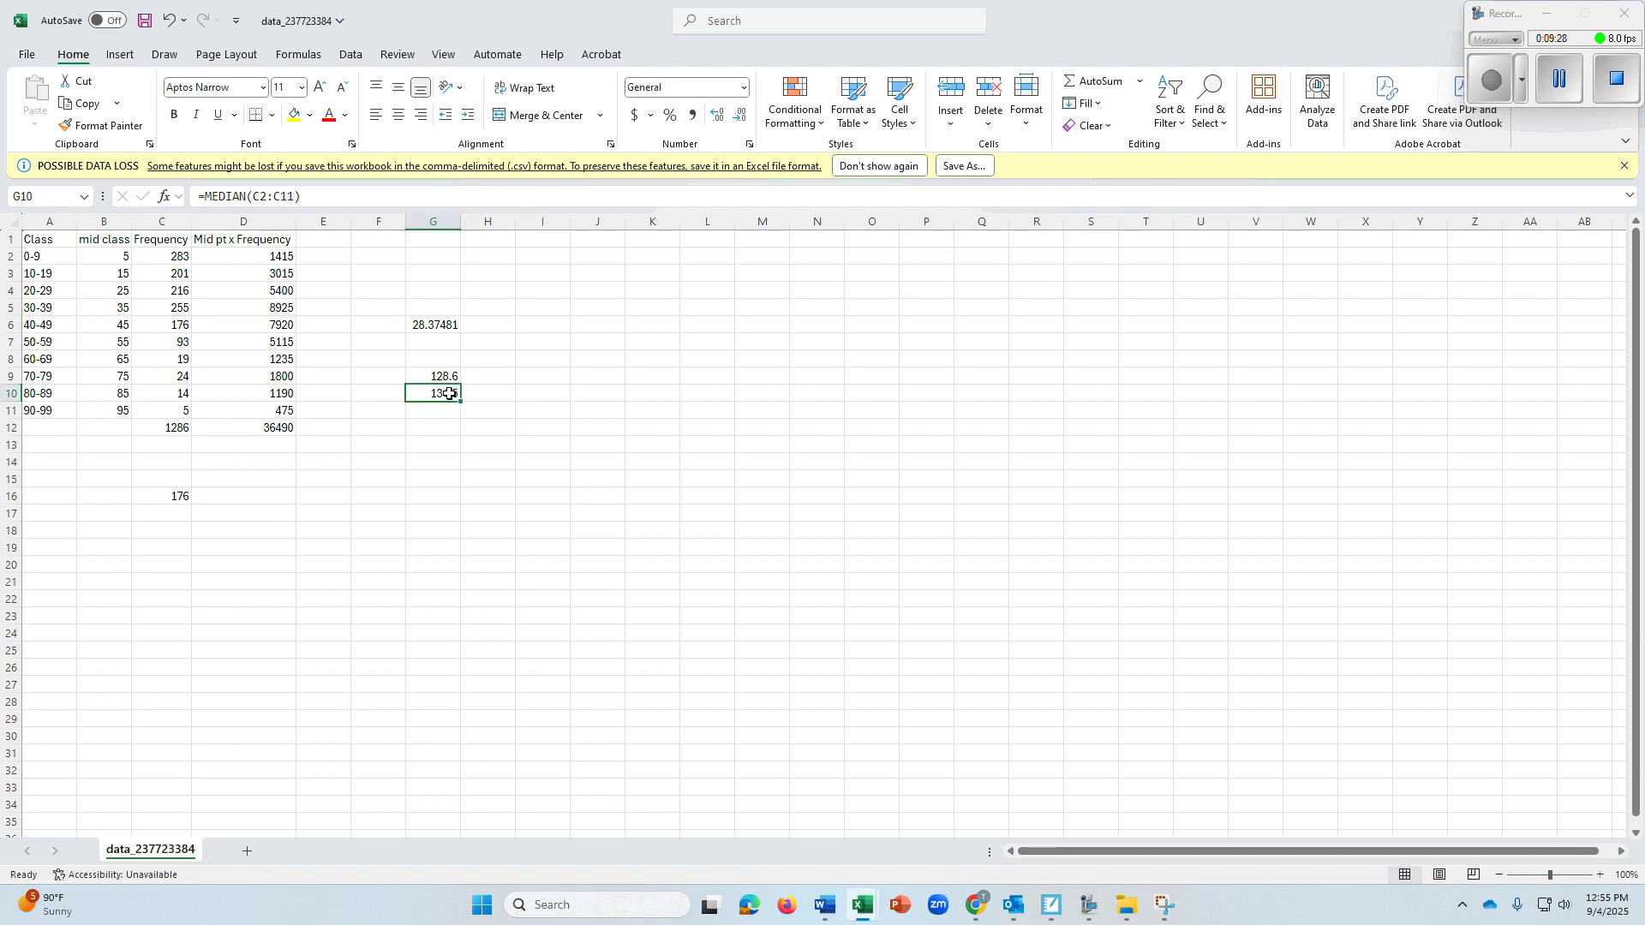